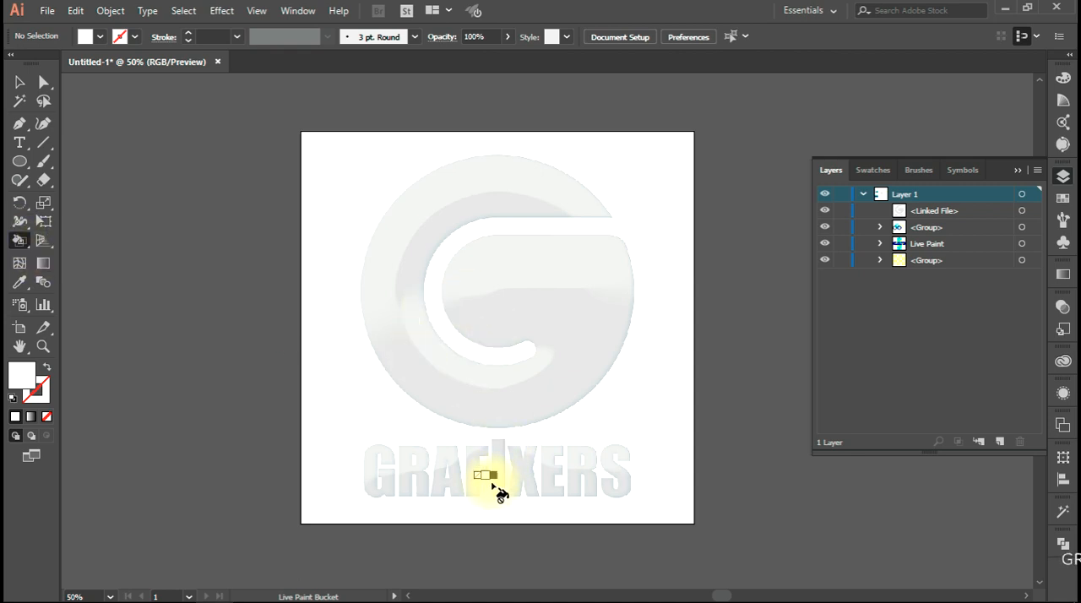
Delete the linked logo image from the artboard
{"action": "left_click", "coordinate": [19, 82]}
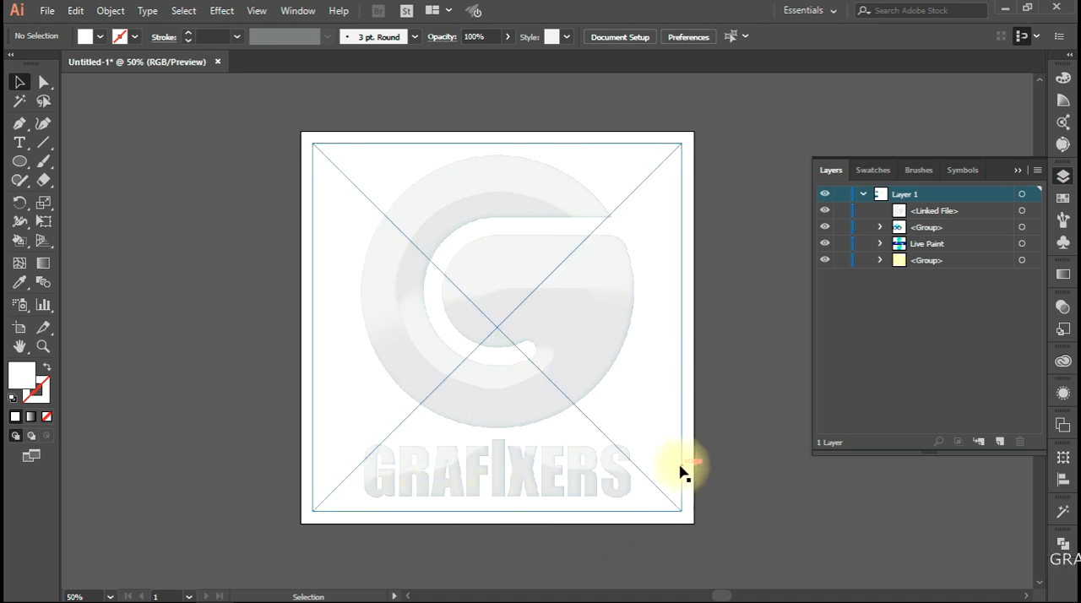
{"action": "left_click", "coordinate": [465, 319]}
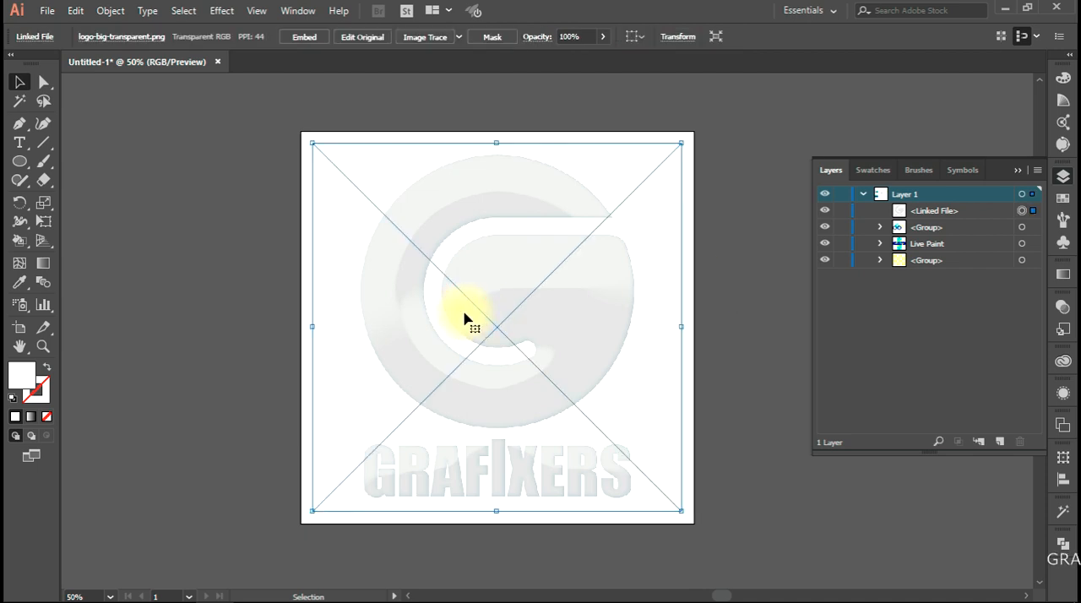
{"action": "key", "text": "Delete"}
Examine the finished interlaced shapes and linked rings placed around the artboard
{"action": "scroll", "coordinate": [447, 315], "scroll_direction": "down", "scroll_amount": 1}
{"action": "left_click_drag", "start_coordinate": [446, 313], "coordinate": [43, 511]}
{"action": "left_click_drag", "start_coordinate": [352, 419], "coordinate": [673, 409]}
{"action": "left_click_drag", "start_coordinate": [147, 383], "coordinate": [625, 279]}
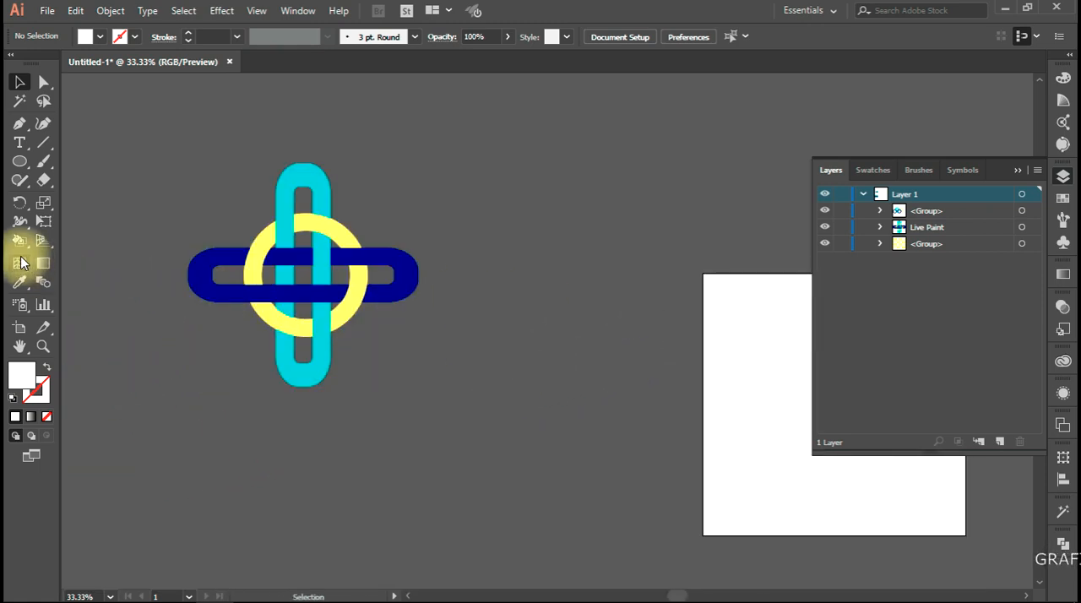
{"action": "key", "text": "space"}
{"action": "left_click_drag", "start_coordinate": [540, 452], "coordinate": [496, 152]}
{"action": "left_click_drag", "start_coordinate": [557, 336], "coordinate": [565, 459]}
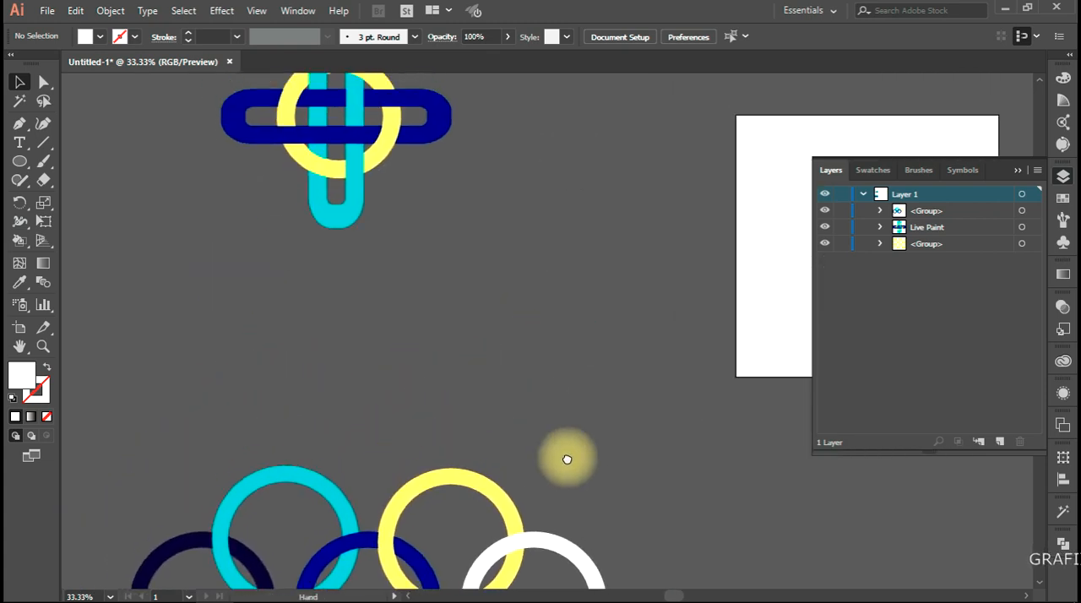
{"action": "left_click_drag", "start_coordinate": [504, 330], "coordinate": [253, 430]}
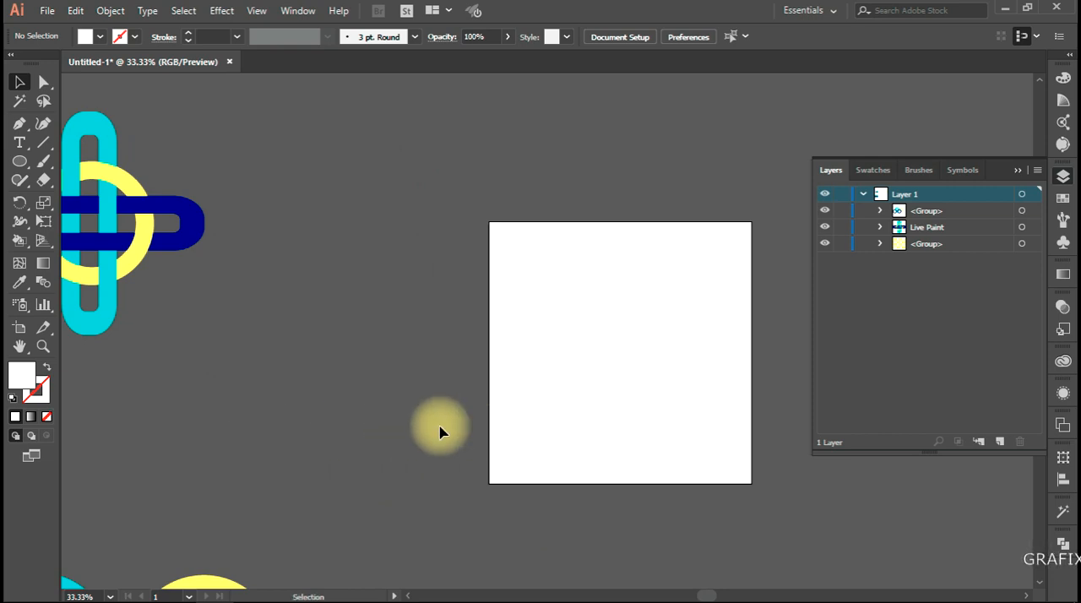
{"action": "left_click_drag", "start_coordinate": [490, 403], "coordinate": [160, 451]}
{"action": "left_click_drag", "start_coordinate": [342, 408], "coordinate": [402, 340]}
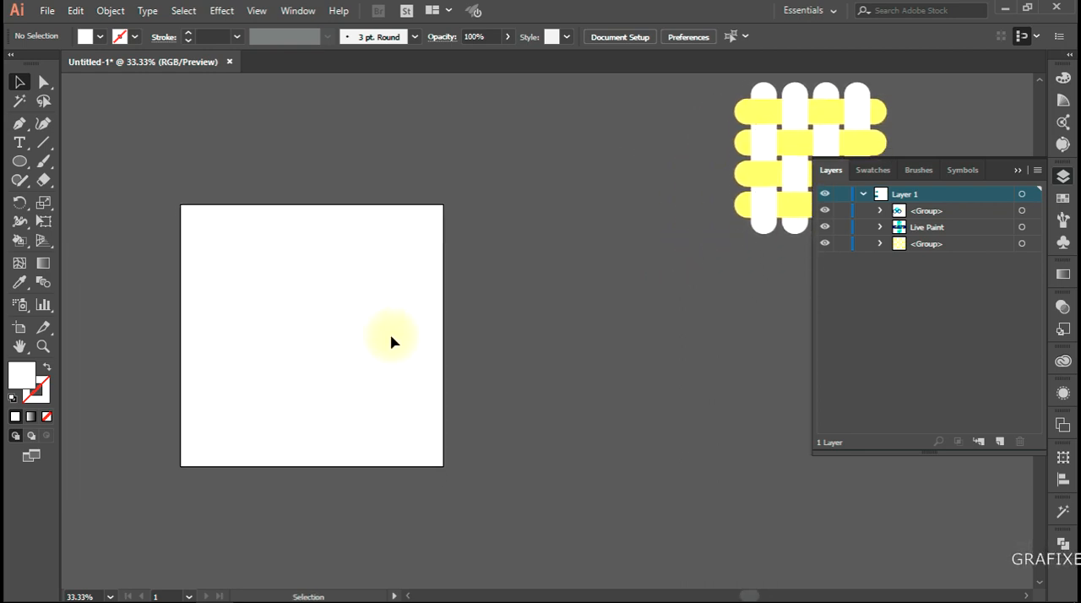
Move the yellow and white woven group close beside the artboard's right edge and deselect it
{"action": "left_click_drag", "start_coordinate": [802, 144], "coordinate": [542, 321]}
{"action": "left_click_drag", "start_coordinate": [363, 351], "coordinate": [476, 345]}
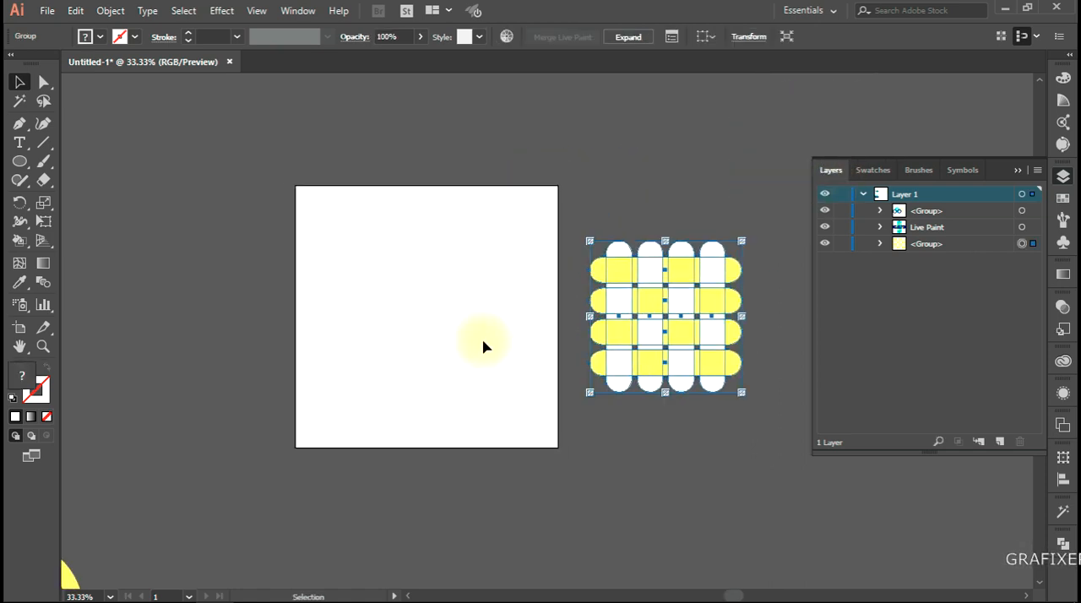
{"action": "scroll", "coordinate": [482, 346], "scroll_direction": "up", "scroll_amount": 1}
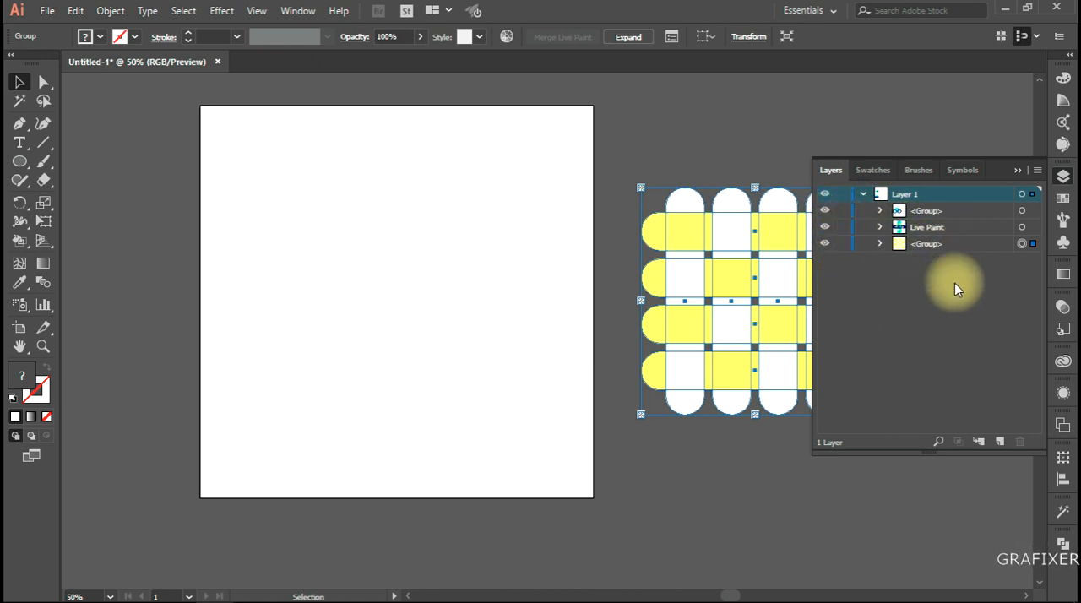
{"action": "left_click", "coordinate": [267, 307]}
Draw a tall, narrow vertical rectangle in the left part of the artboard
{"action": "left_click_drag", "start_coordinate": [20, 160], "coordinate": [74, 186]}
{"action": "left_click_drag", "start_coordinate": [19, 162], "coordinate": [93, 161]}
{"action": "left_click_drag", "start_coordinate": [240, 182], "coordinate": [274, 400]}
Round all corners of the narrow rectangle to 43 px so its ends become semicircles
{"action": "key", "text": "a"}
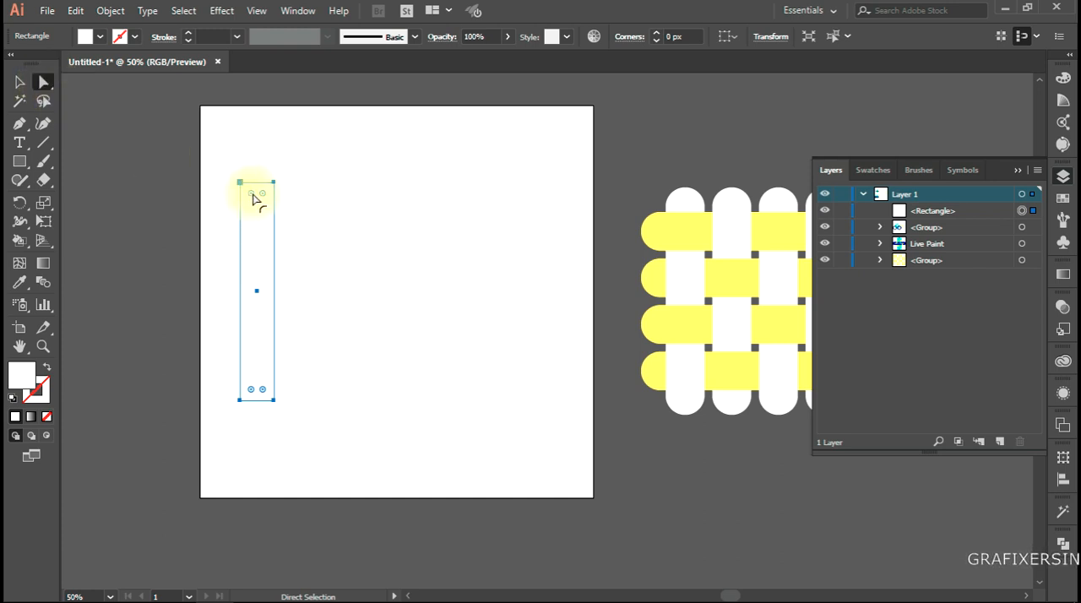
{"action": "left_click_drag", "start_coordinate": [252, 194], "coordinate": [262, 220]}
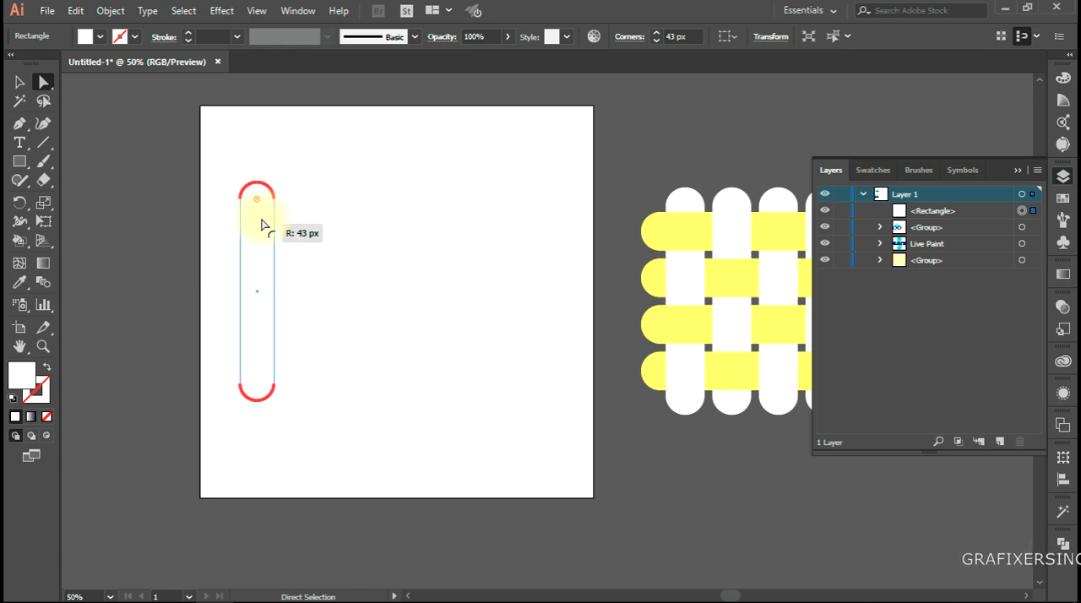
{"action": "left_click_drag", "start_coordinate": [261, 225], "coordinate": [262, 225]}
{"action": "left_click", "coordinate": [345, 270]}
Fill the rounded vertical bar with red
{"action": "left_click", "coordinate": [252, 284]}
{"action": "left_click", "coordinate": [85, 36]}
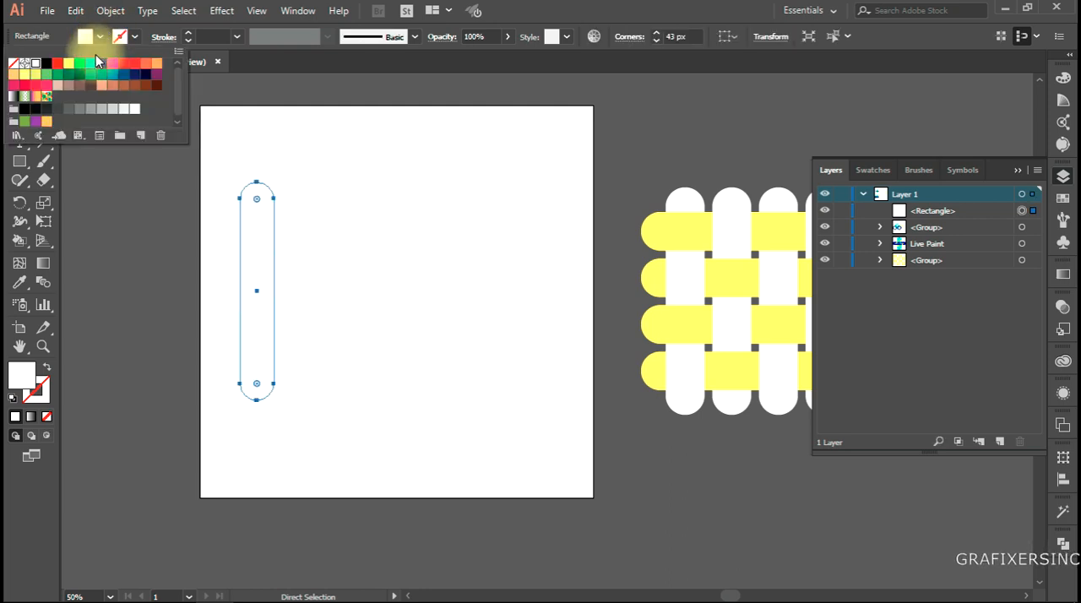
{"action": "left_click", "coordinate": [35, 64]}
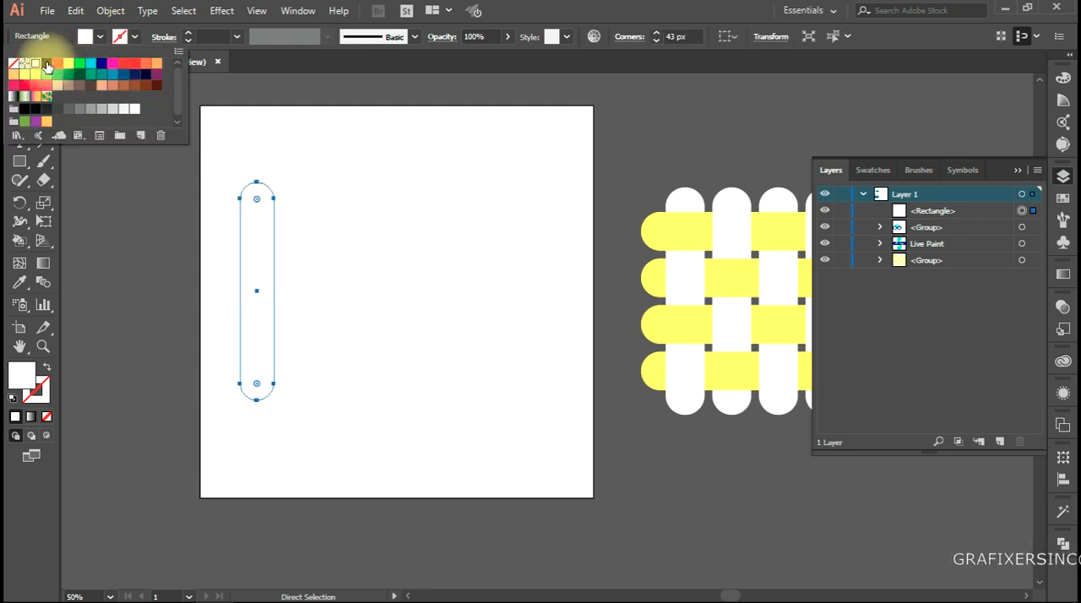
{"action": "left_click", "coordinate": [58, 65]}
{"action": "left_click", "coordinate": [456, 247]}
{"action": "left_click", "coordinate": [342, 226]}
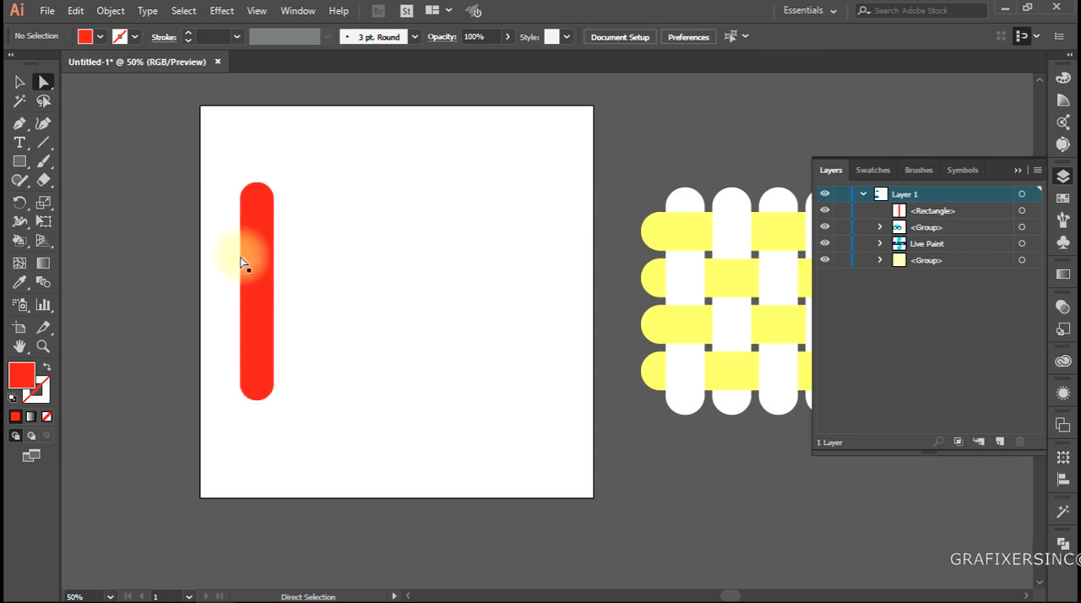
Duplicate the red bar to its right and repeat the transform twice to make four evenly spaced vertical bars
{"action": "left_click_drag", "start_coordinate": [255, 259], "coordinate": [304, 267]}
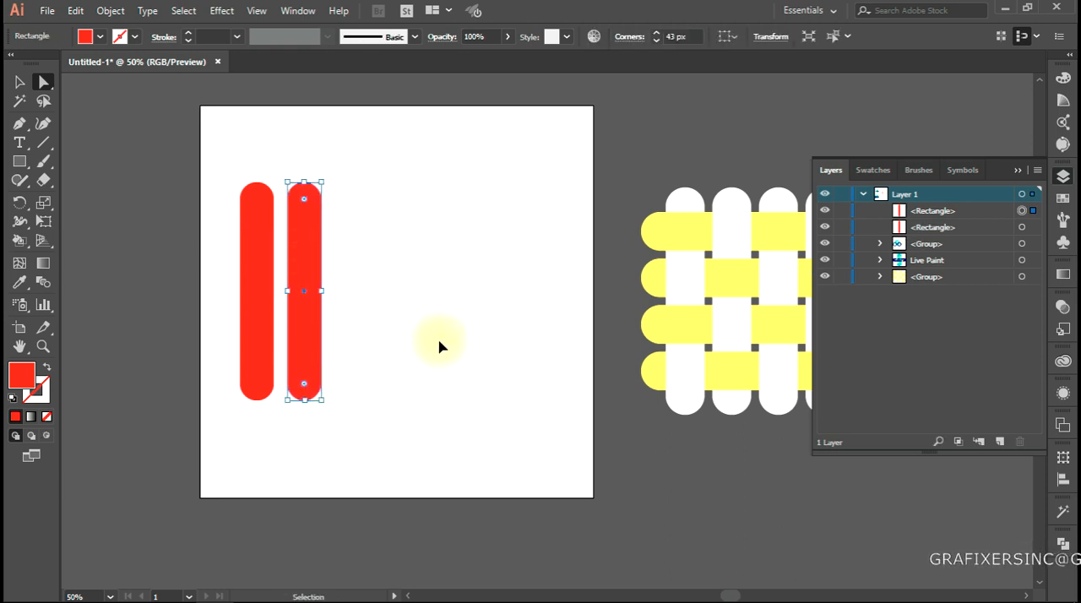
{"action": "key", "text": "ctrl+d"}
{"action": "key", "text": "ctrl+d"}
{"action": "left_click", "coordinate": [452, 253]}
Create a copy of all four vertical bars rotated by 90° to form a crossing grid
{"action": "left_click_drag", "start_coordinate": [460, 157], "coordinate": [113, 435]}
{"action": "right_click", "coordinate": [342, 262]}
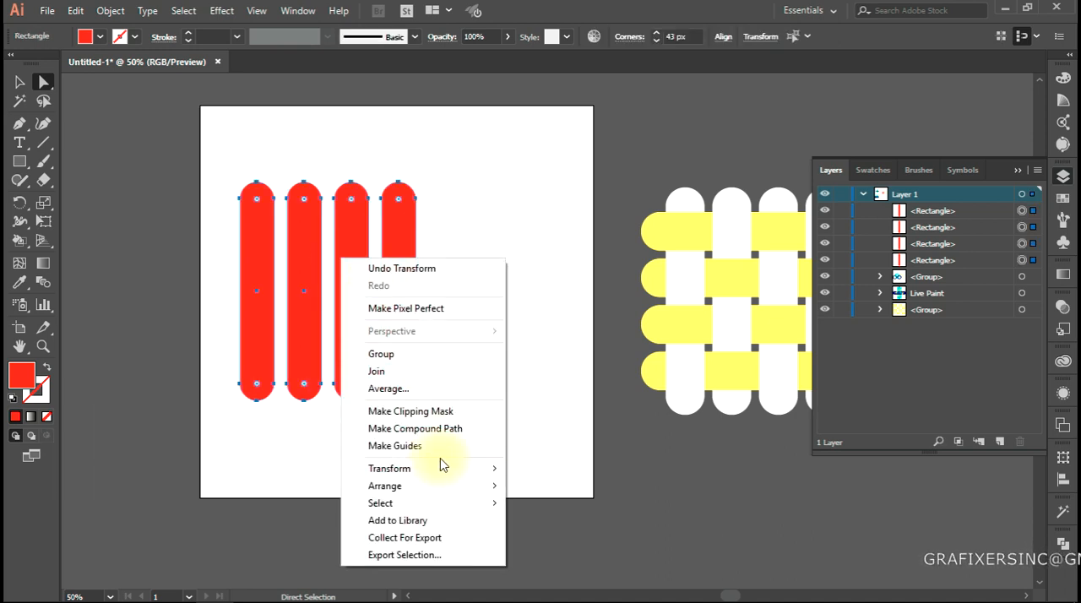
{"action": "mouse_move", "coordinate": [448, 470]}
{"action": "left_click", "coordinate": [563, 373]}
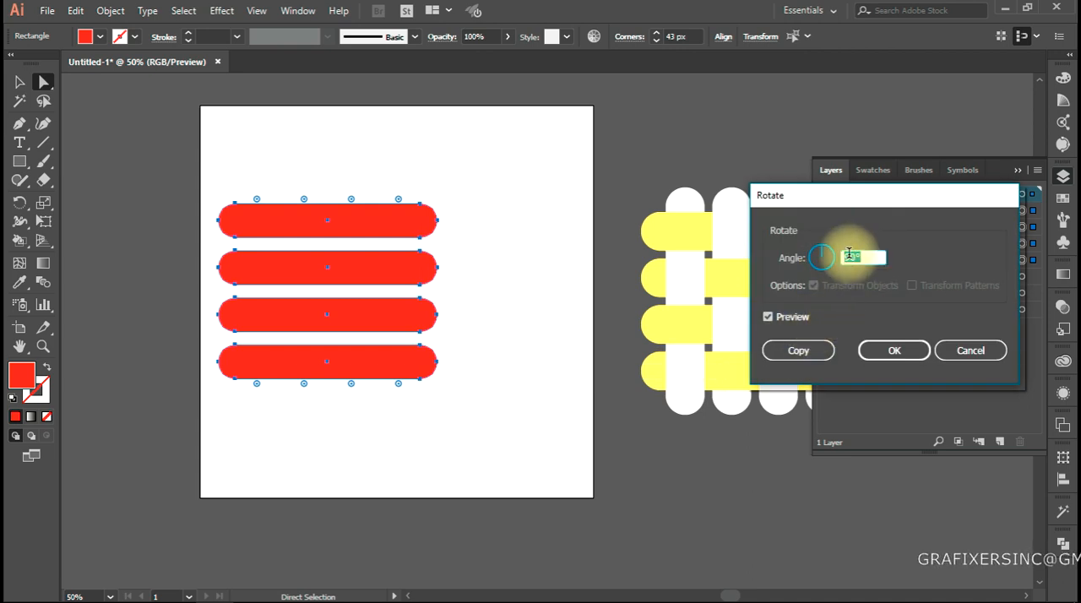
{"action": "left_click", "coordinate": [798, 349]}
{"action": "left_click", "coordinate": [462, 436]}
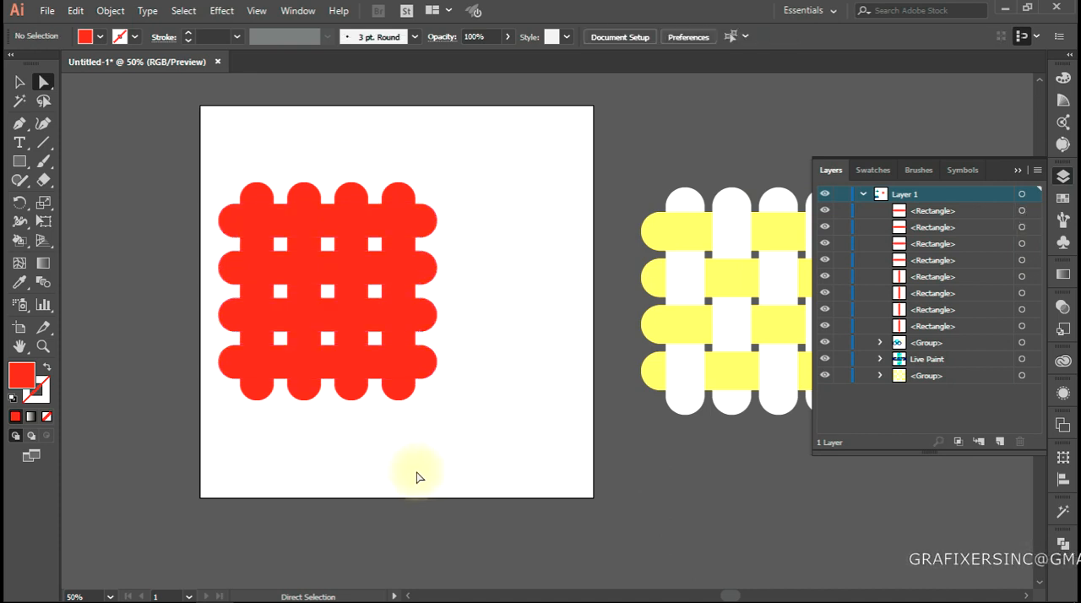
Fill the four horizontal bars with light orange
{"action": "left_click", "coordinate": [268, 219]}
{"action": "left_click", "coordinate": [288, 278], "text": "shift"}
{"action": "left_click", "coordinate": [285, 327], "text": "shift"}
{"action": "left_click", "coordinate": [287, 359], "text": "shift"}
{"action": "left_click", "coordinate": [99, 36]}
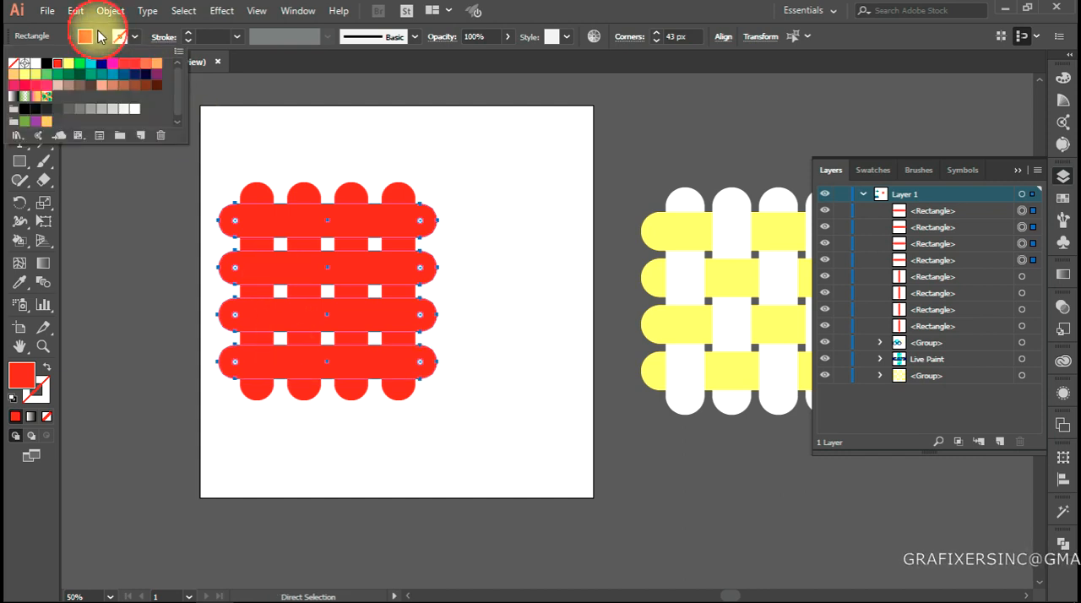
{"action": "left_click", "coordinate": [101, 63]}
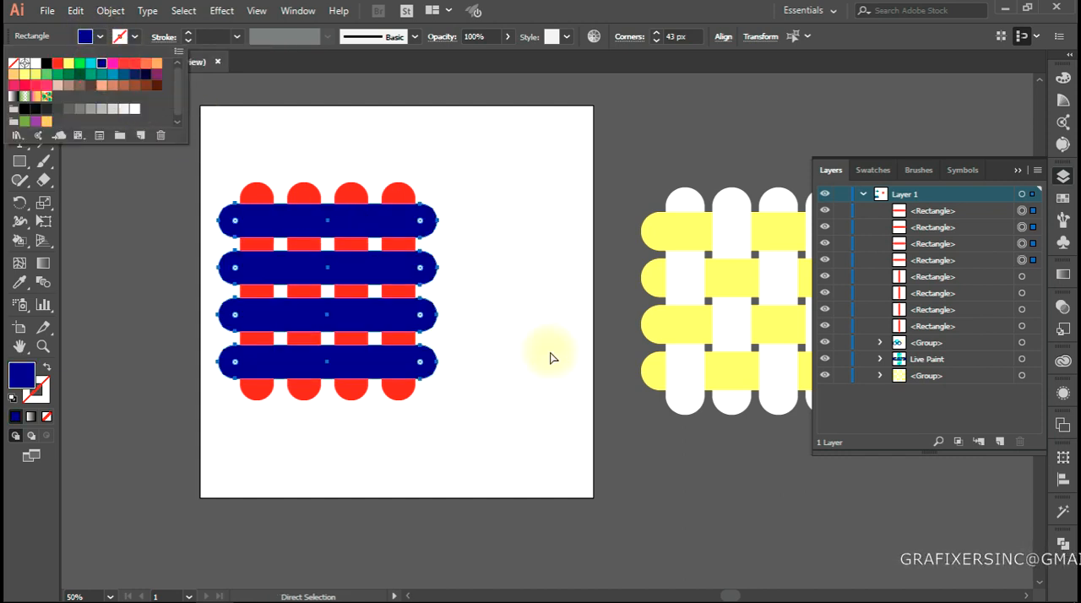
{"action": "left_click", "coordinate": [157, 64]}
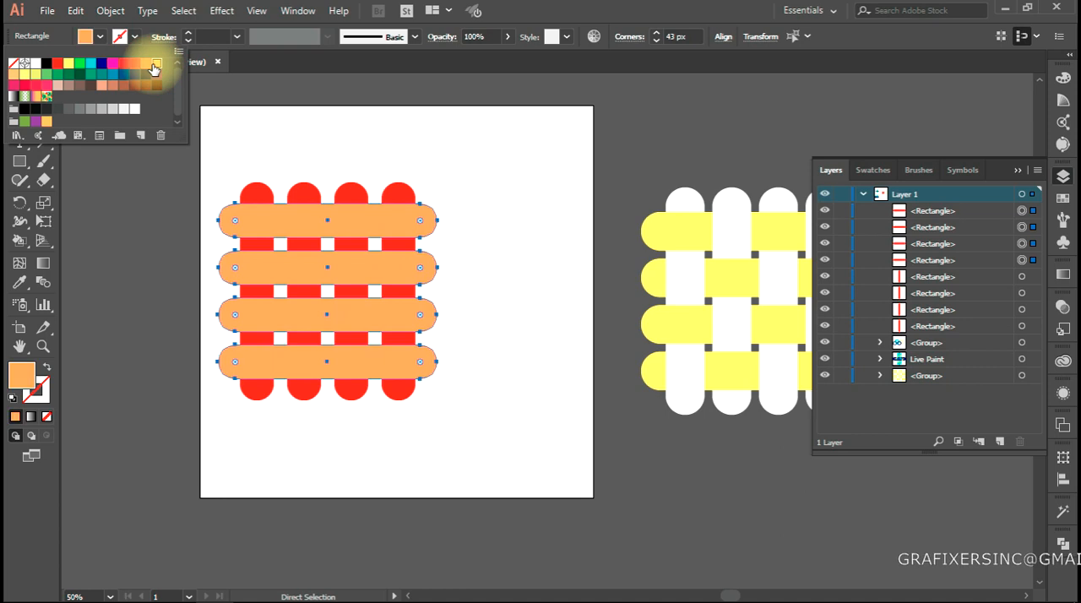
{"action": "left_click", "coordinate": [596, 281]}
{"action": "left_click", "coordinate": [502, 283]}
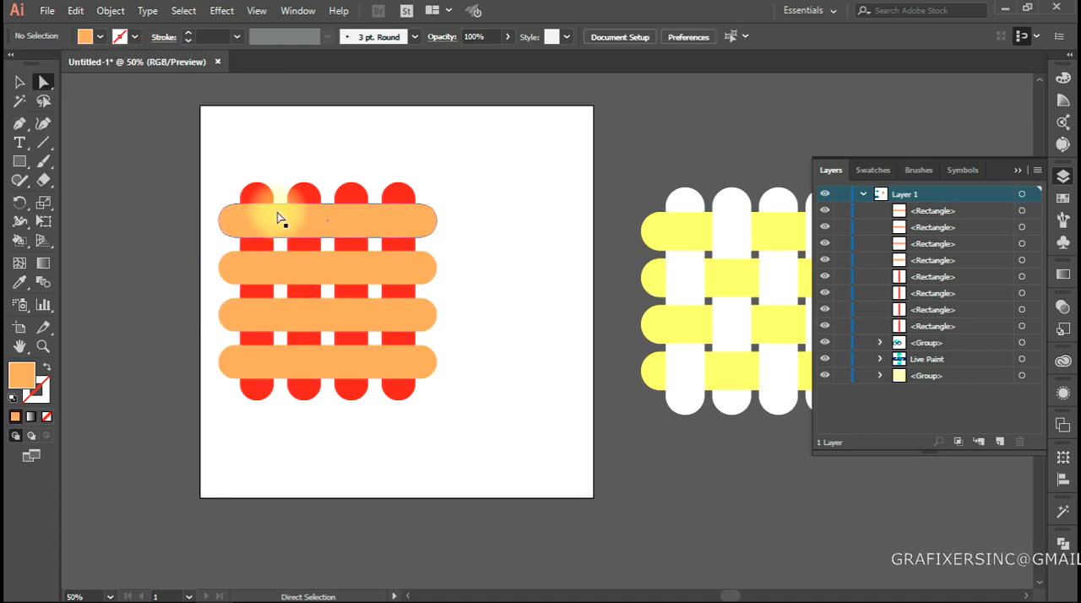
{"action": "left_click", "coordinate": [250, 203]}
{"action": "left_click_drag", "start_coordinate": [19, 239], "coordinate": [97, 237]}
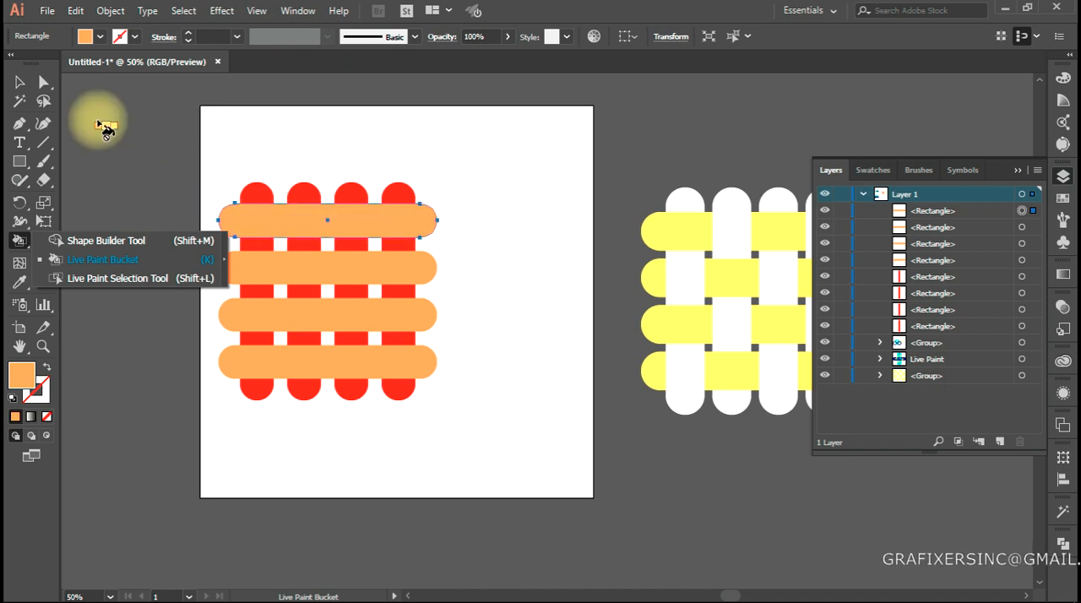
{"action": "left_click", "coordinate": [20, 82]}
{"action": "left_click", "coordinate": [200, 265]}
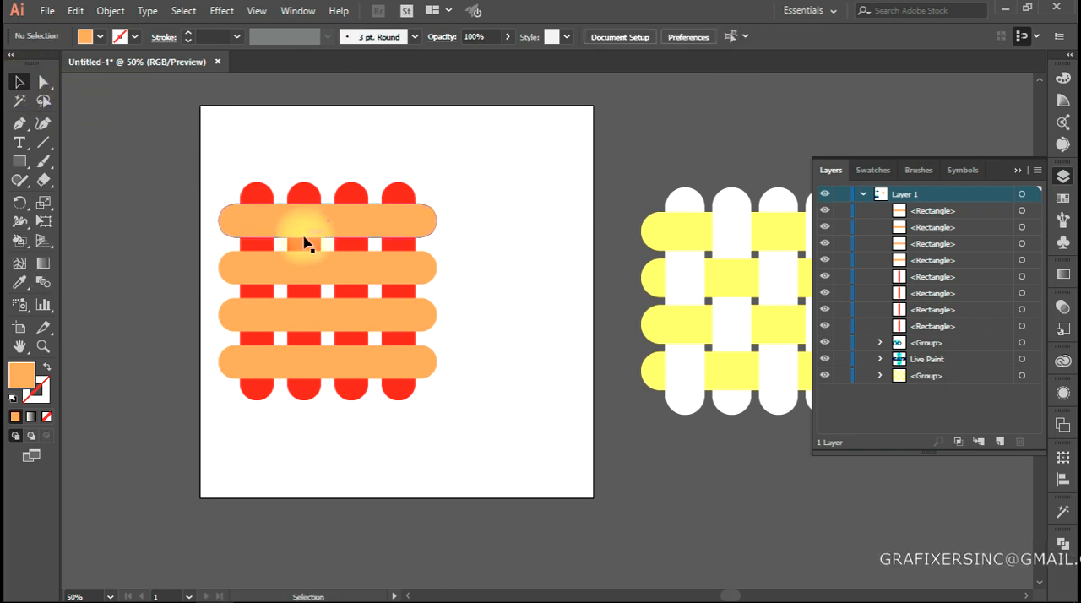
{"action": "key", "text": "space"}
{"action": "left_click_drag", "start_coordinate": [351, 283], "coordinate": [363, 288]}
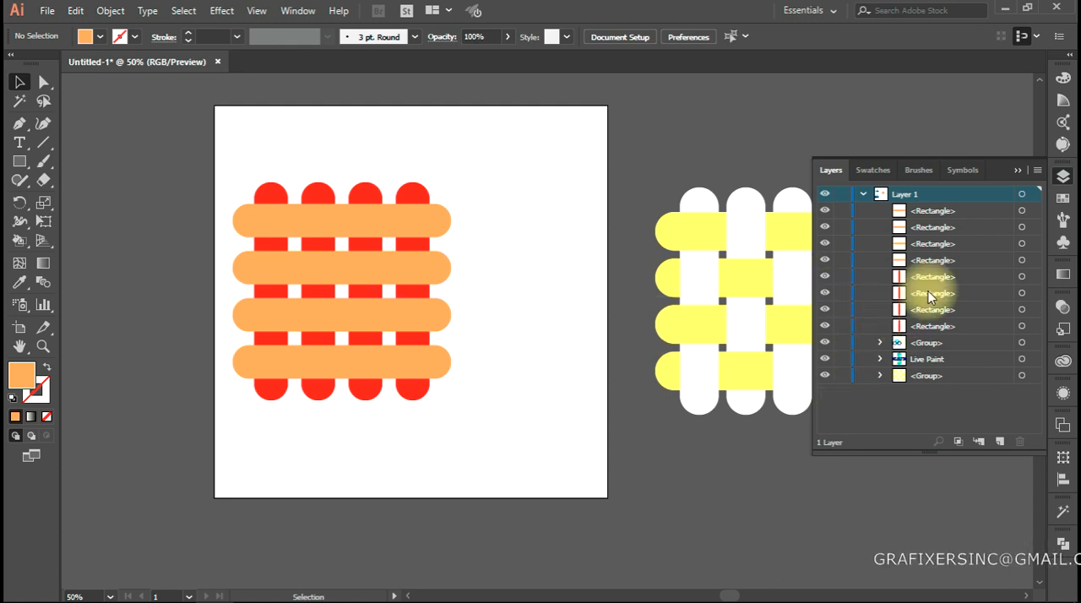
Check the individual horizontal and vertical bars as separate objects in the layer, one at a time
{"action": "left_click", "coordinate": [1021, 211]}
{"action": "left_click", "coordinate": [1021, 227]}
{"action": "left_click", "coordinate": [1021, 260]}
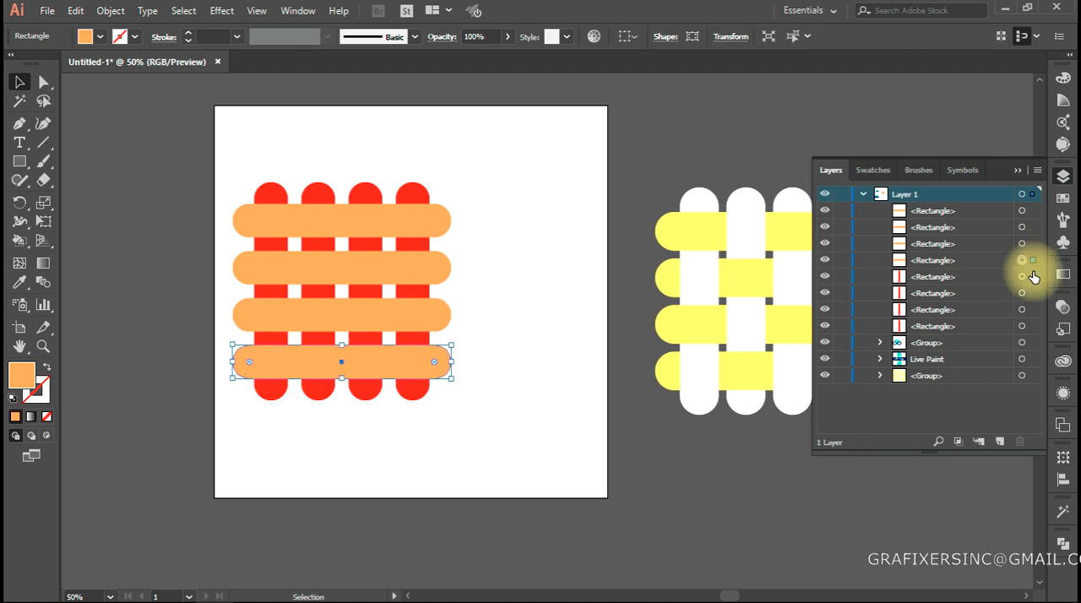
{"action": "left_click", "coordinate": [1022, 276]}
{"action": "left_click", "coordinate": [1022, 293]}
{"action": "left_click", "coordinate": [1022, 309]}
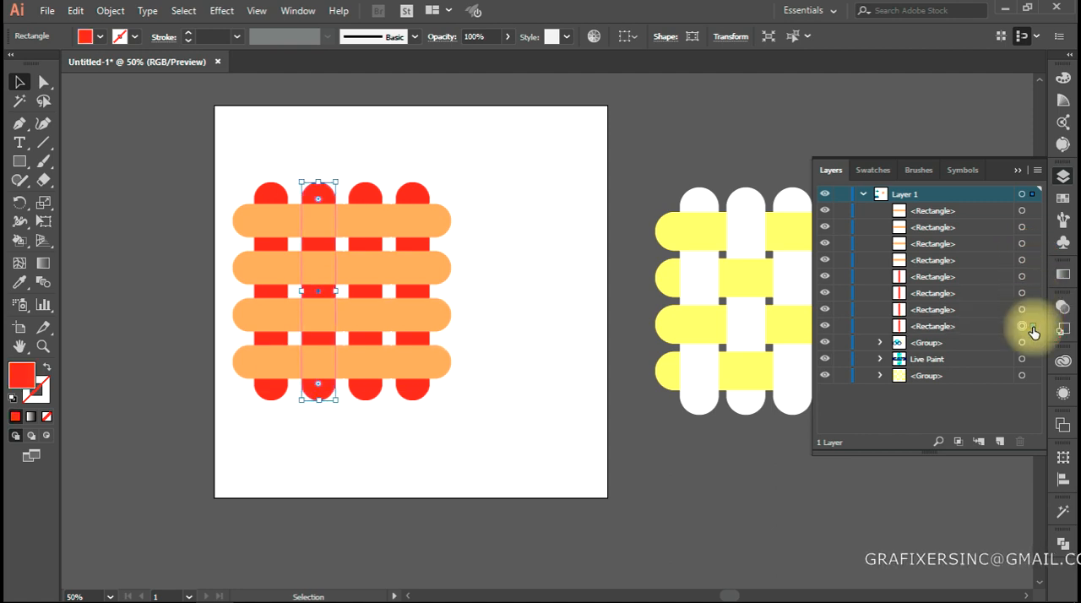
{"action": "left_click", "coordinate": [570, 413]}
Select all eight crossing bars and activate the Live Paint Bucket tool on them
{"action": "left_click_drag", "start_coordinate": [482, 163], "coordinate": [231, 400]}
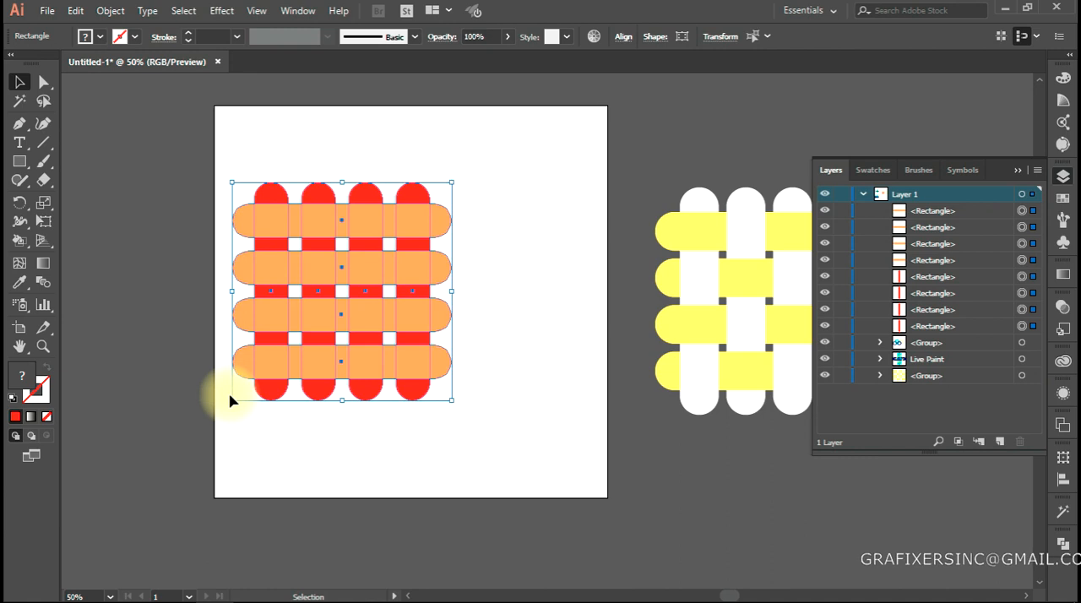
{"action": "left_click", "coordinate": [20, 245]}
{"action": "left_click", "coordinate": [89, 261]}
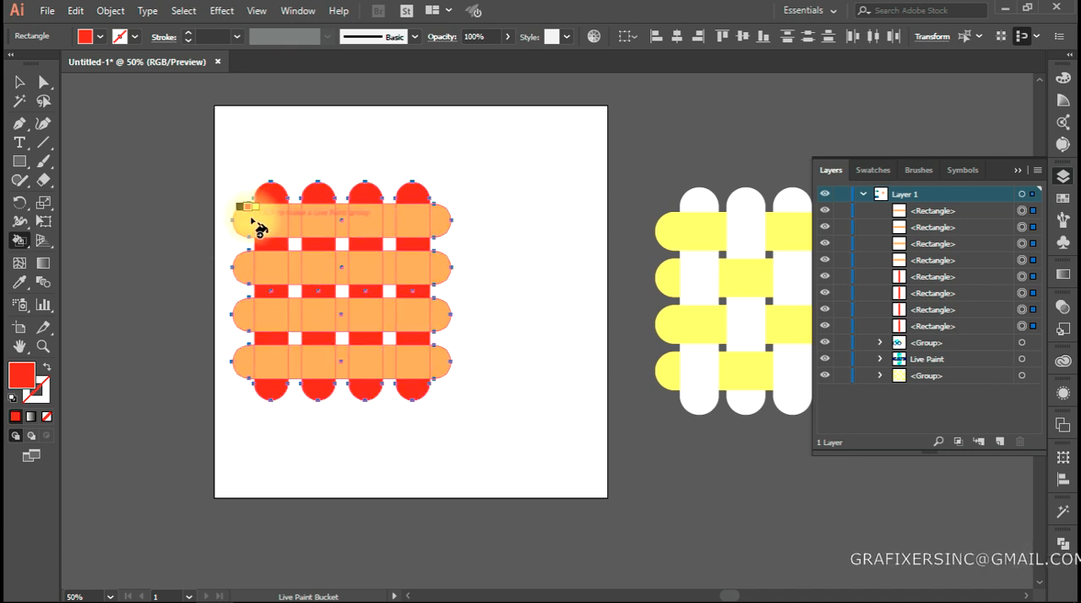
{"action": "scroll", "coordinate": [237, 236], "scroll_direction": "up", "scroll_amount": 1, "text": "alt"}
{"action": "scroll", "coordinate": [279, 262], "scroll_direction": "up", "scroll_amount": 2}
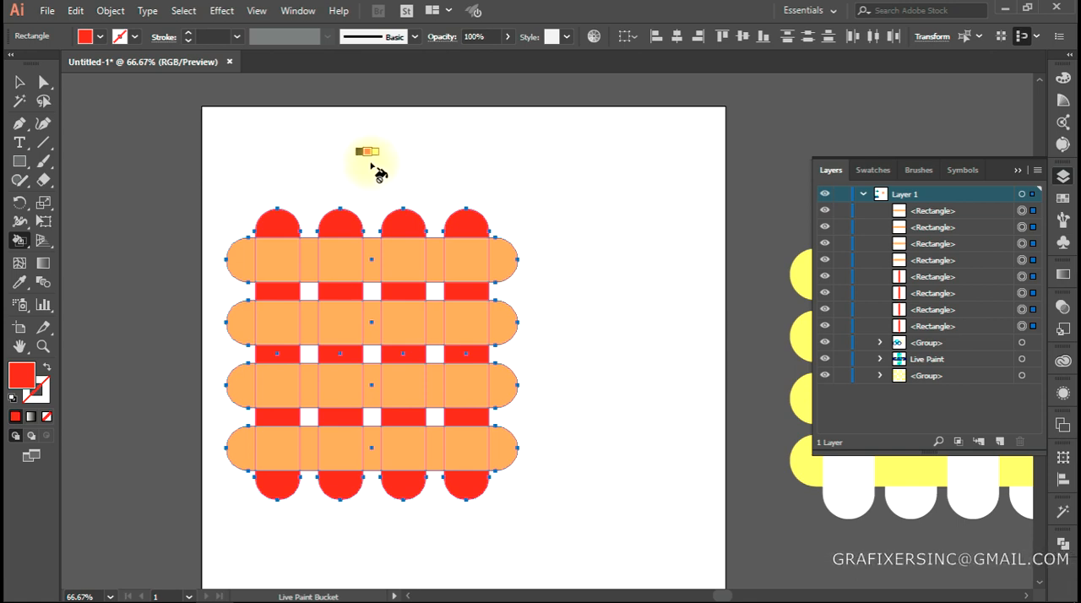
Cycle the Live Paint Bucket's fill through the neighbouring swatches and set it to yellow
{"action": "key", "text": "Right"}
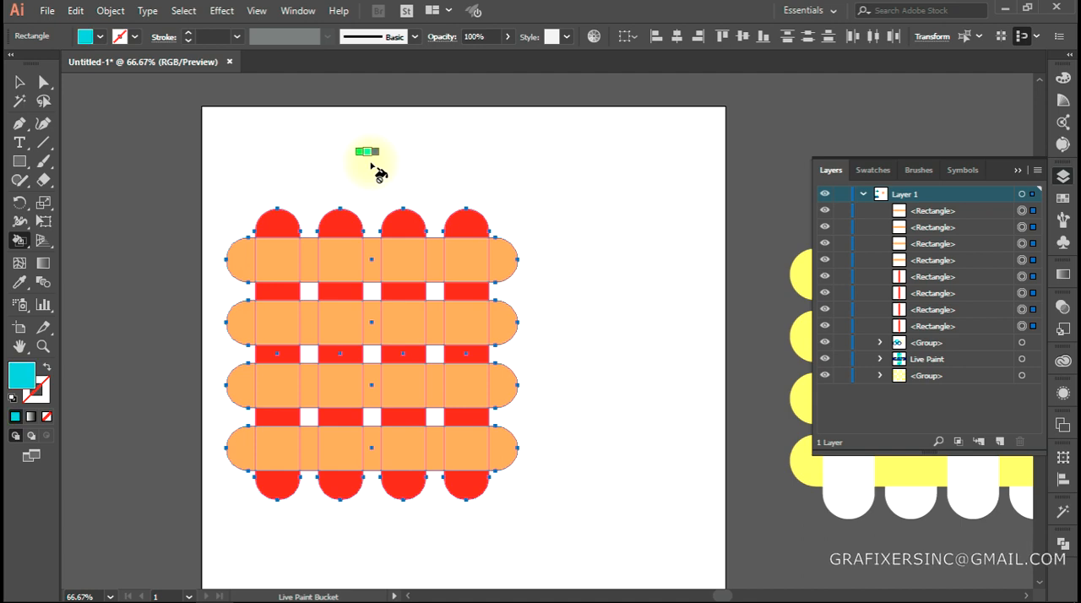
{"action": "key", "text": "Down"}
{"action": "key", "text": "Down"}
{"action": "key", "text": "Up"}
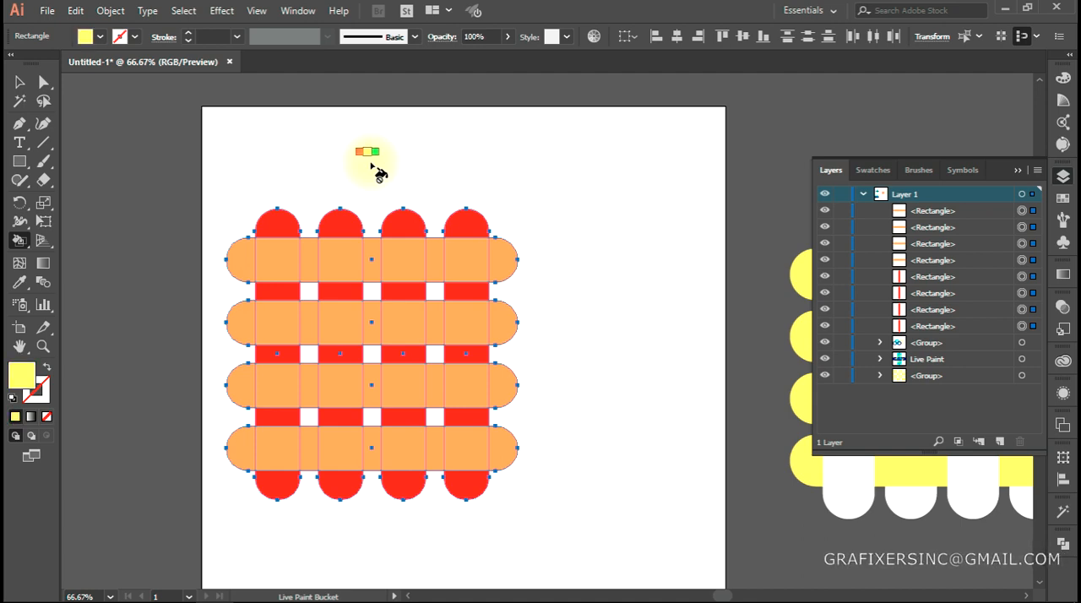
{"action": "key", "text": "Right"}
{"action": "key", "text": "Right"}
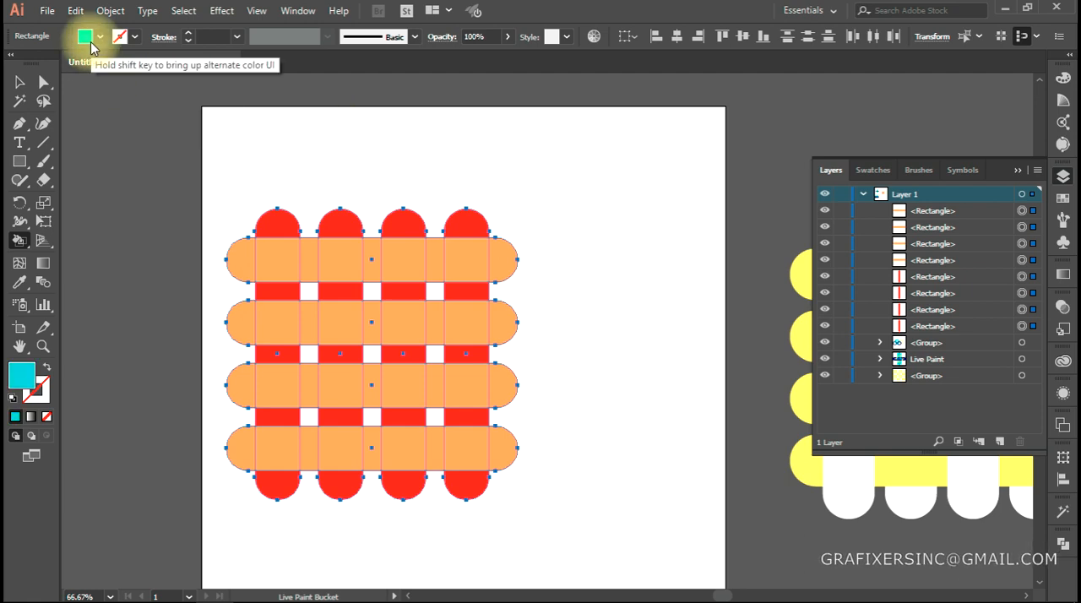
{"action": "key", "text": "Right"}
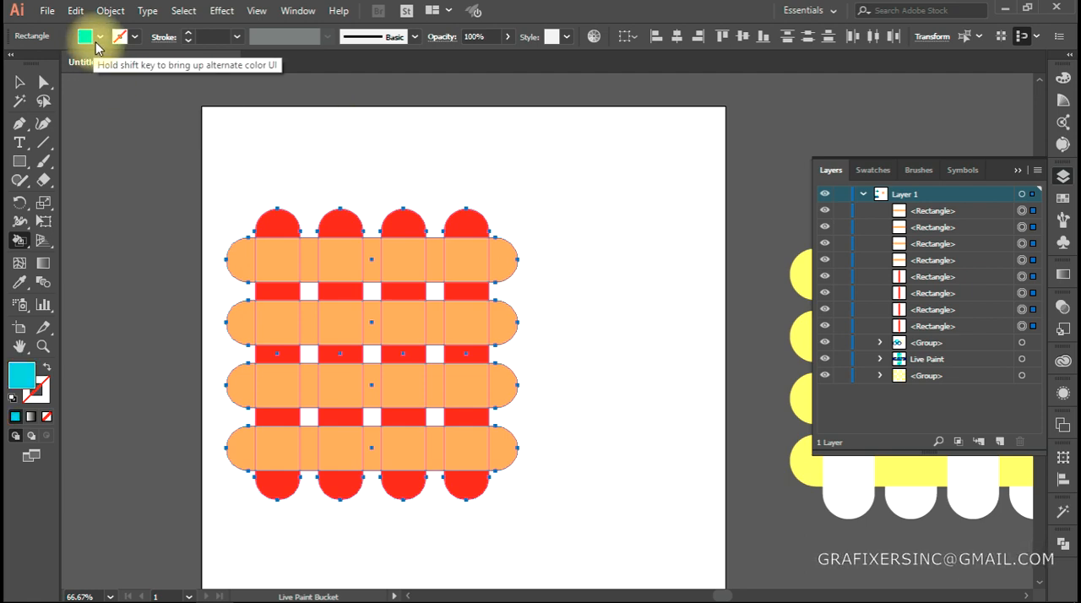
{"action": "key", "text": "Left"}
{"action": "key", "text": "Right"}
{"action": "key", "text": "Right"}
{"action": "key", "text": "Right"}
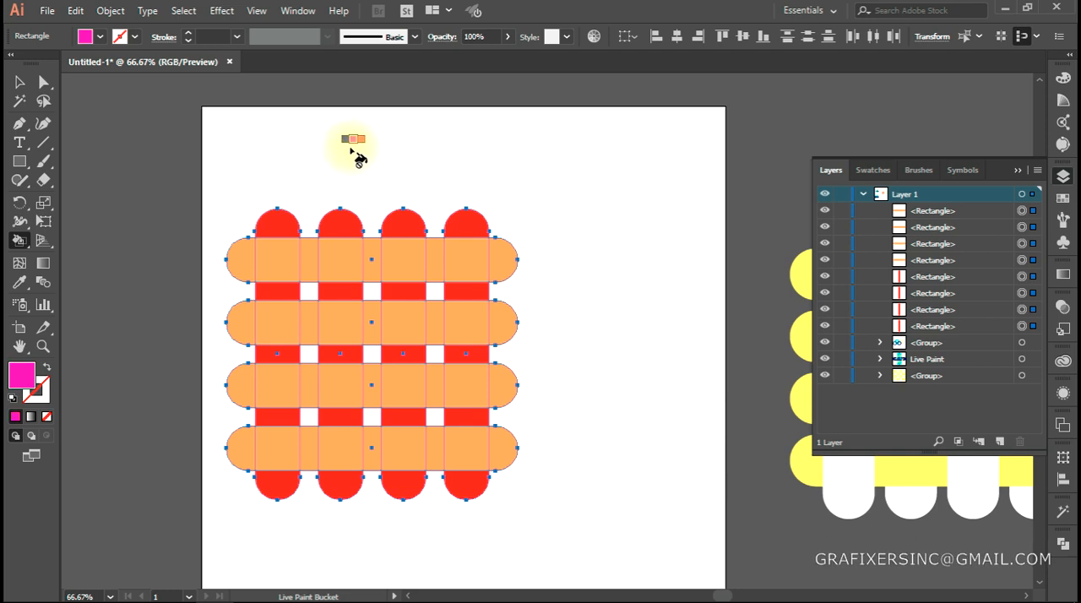
{"action": "key", "text": "Left"}
{"action": "key", "text": "Left"}
{"action": "key", "text": "Left"}
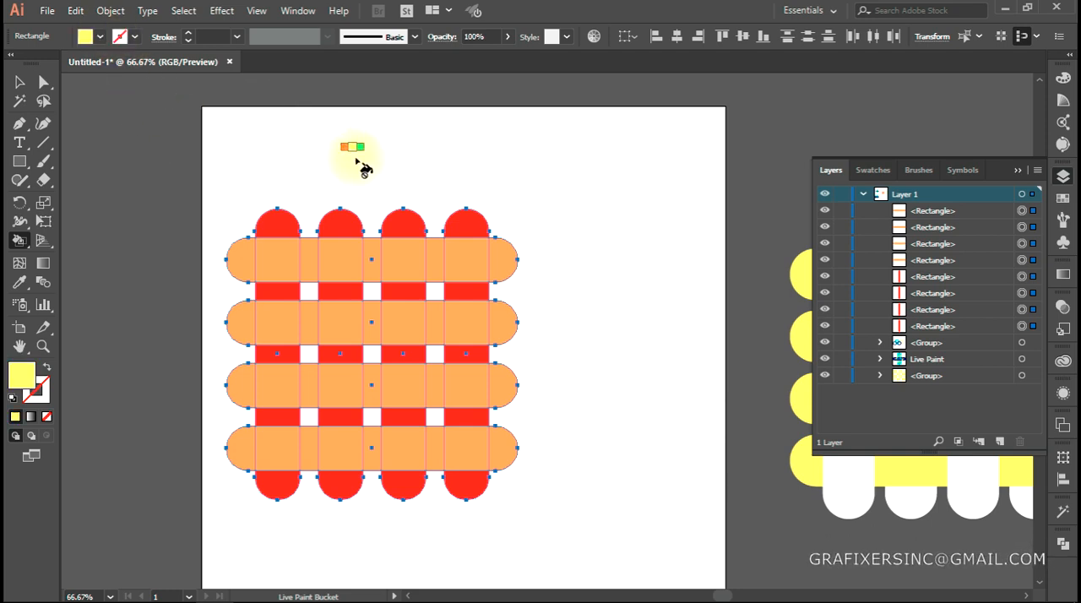
Set the Live Paint fill to red and paint the first vertical bar's crossing with the top horizontal bar, creating a Live Paint group
{"action": "key", "text": "Left"}
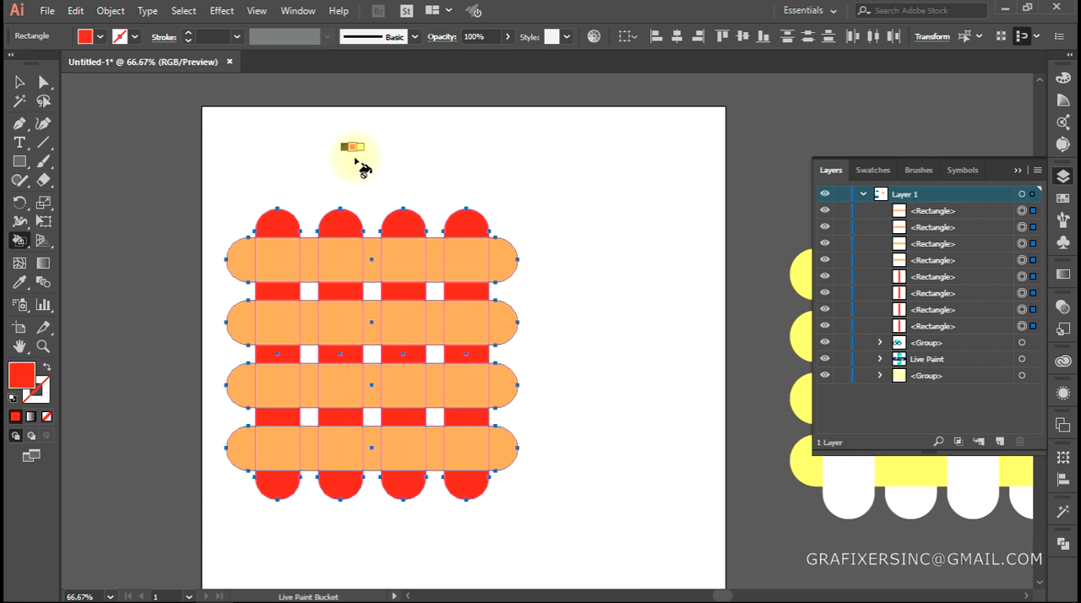
{"action": "left_click", "coordinate": [277, 266]}
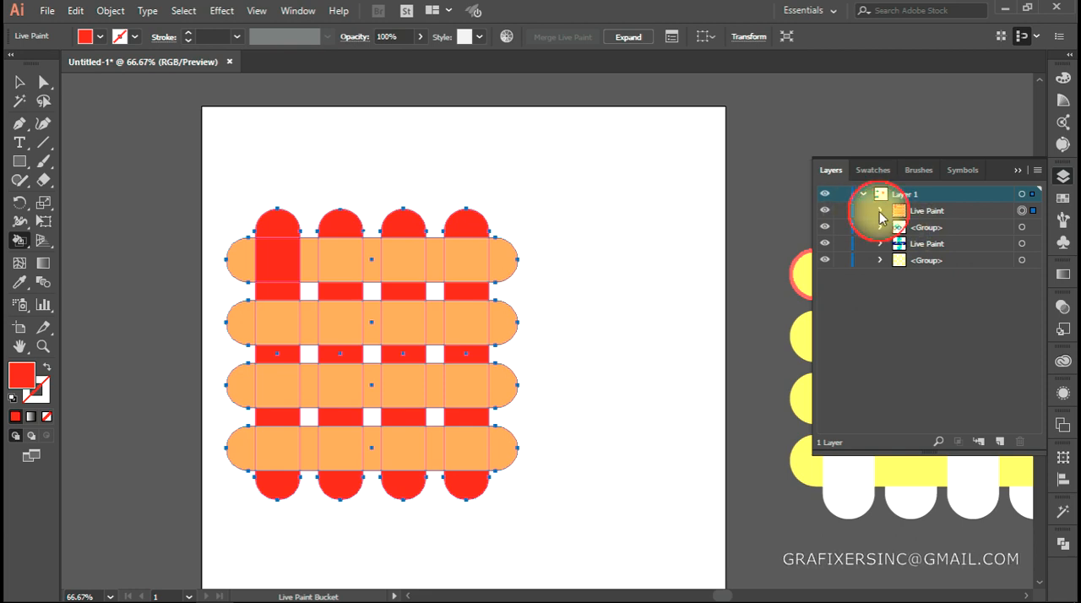
Expand the new Live Paint group in the layer and check each of its eight rectangles one at a time
{"action": "left_click", "coordinate": [879, 210]}
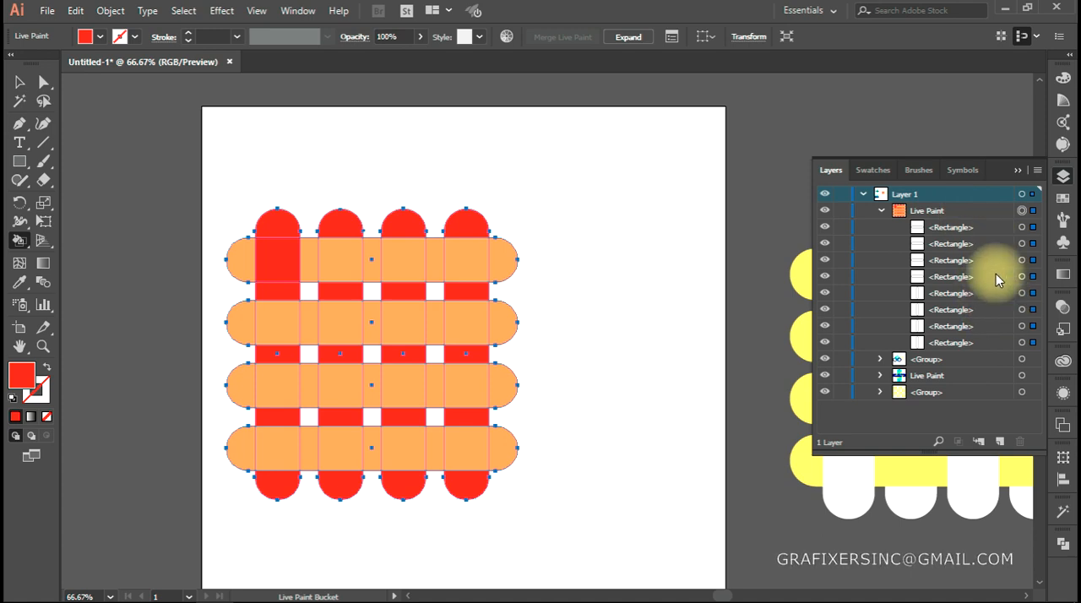
{"action": "left_click", "coordinate": [1031, 227]}
{"action": "left_click", "coordinate": [1032, 244]}
{"action": "left_click", "coordinate": [1031, 259]}
{"action": "left_click", "coordinate": [1032, 276]}
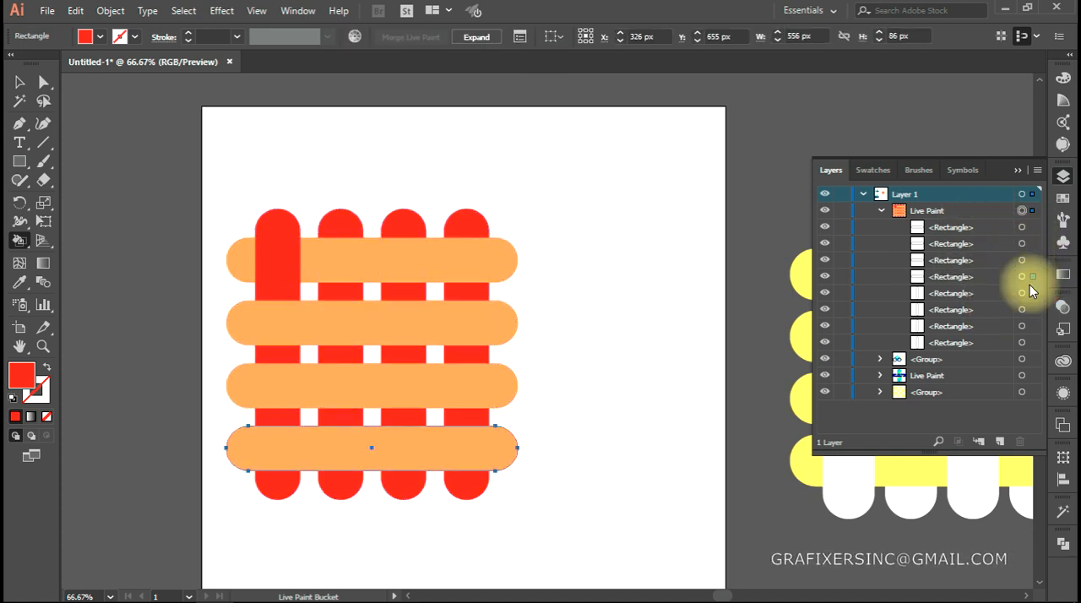
{"action": "left_click", "coordinate": [1032, 293]}
{"action": "left_click", "coordinate": [1031, 309]}
{"action": "left_click", "coordinate": [1031, 326]}
{"action": "left_click", "coordinate": [1032, 342]}
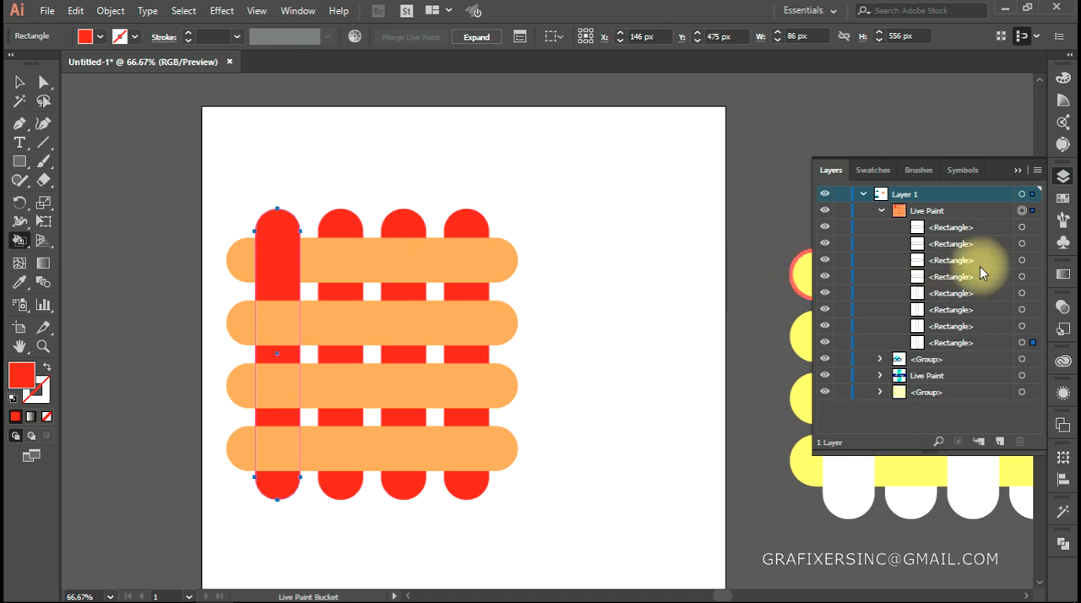
Select the whole Live Paint group and fill the remaining alternate crossings with red so the vertical bars weave over the orange ones
{"action": "left_click", "coordinate": [1032, 211]}
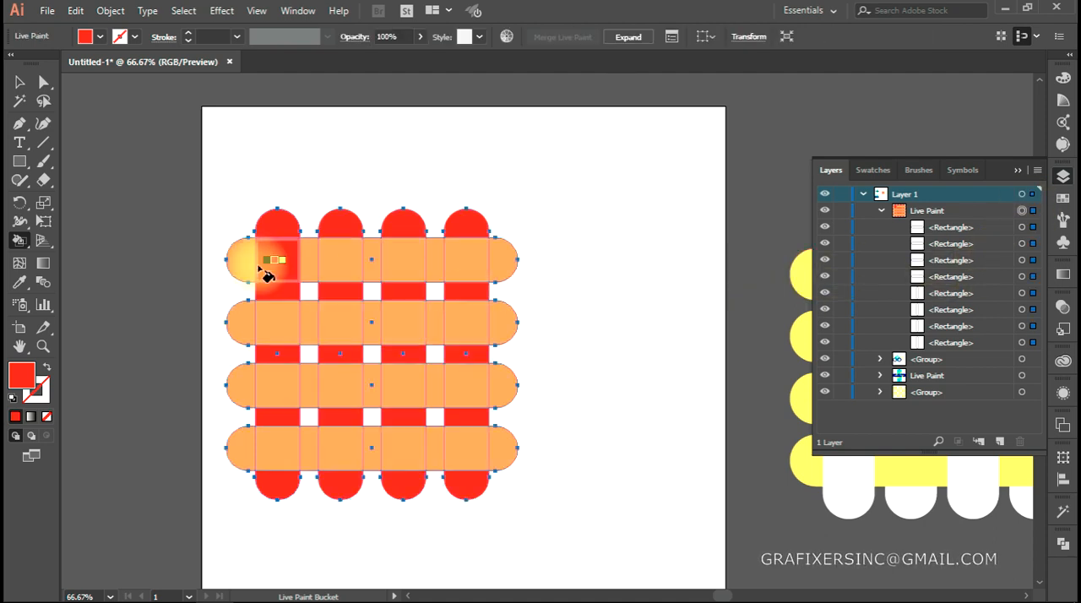
{"action": "left_click", "coordinate": [411, 263]}
{"action": "left_click", "coordinate": [350, 320]}
{"action": "left_click", "coordinate": [464, 385]}
{"action": "left_click", "coordinate": [279, 384]}
{"action": "left_click", "coordinate": [397, 384]}
{"action": "left_click", "coordinate": [348, 448]}
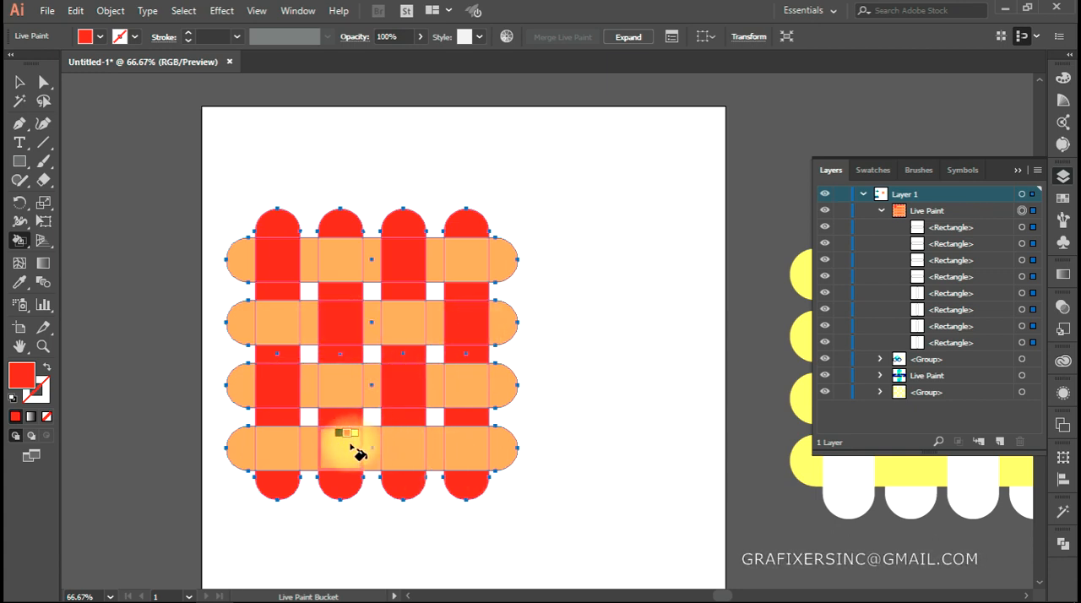
{"action": "left_click", "coordinate": [469, 450]}
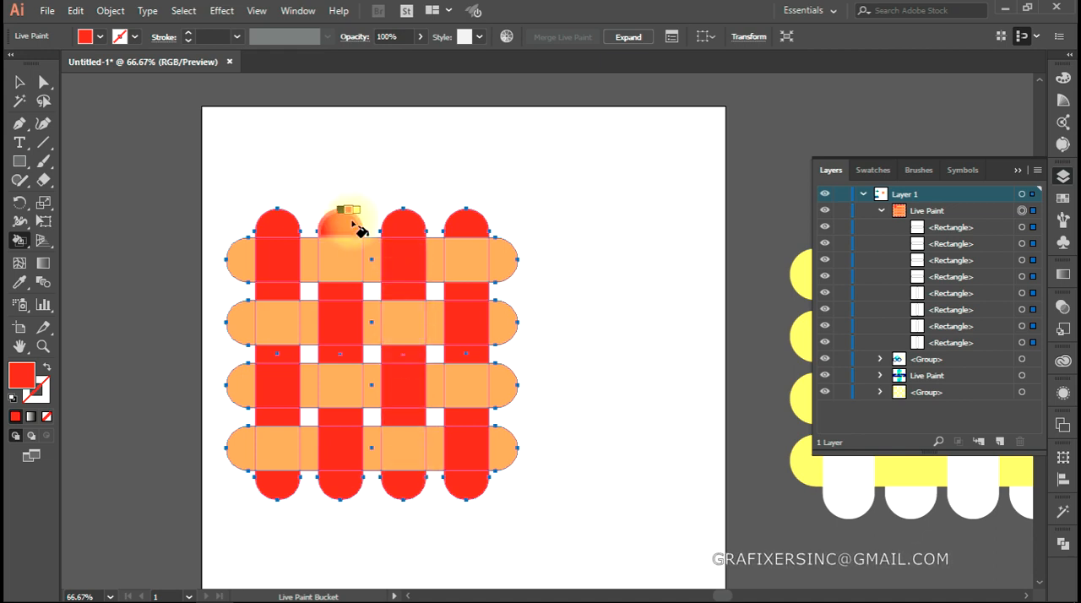
{"action": "left_click", "coordinate": [341, 321]}
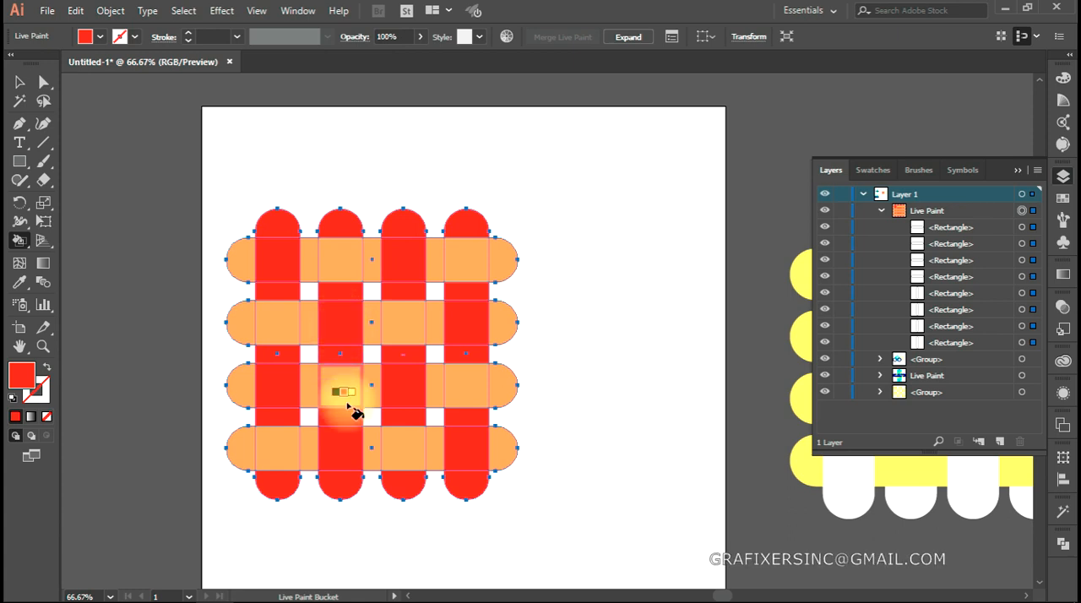
{"action": "left_click", "coordinate": [343, 460]}
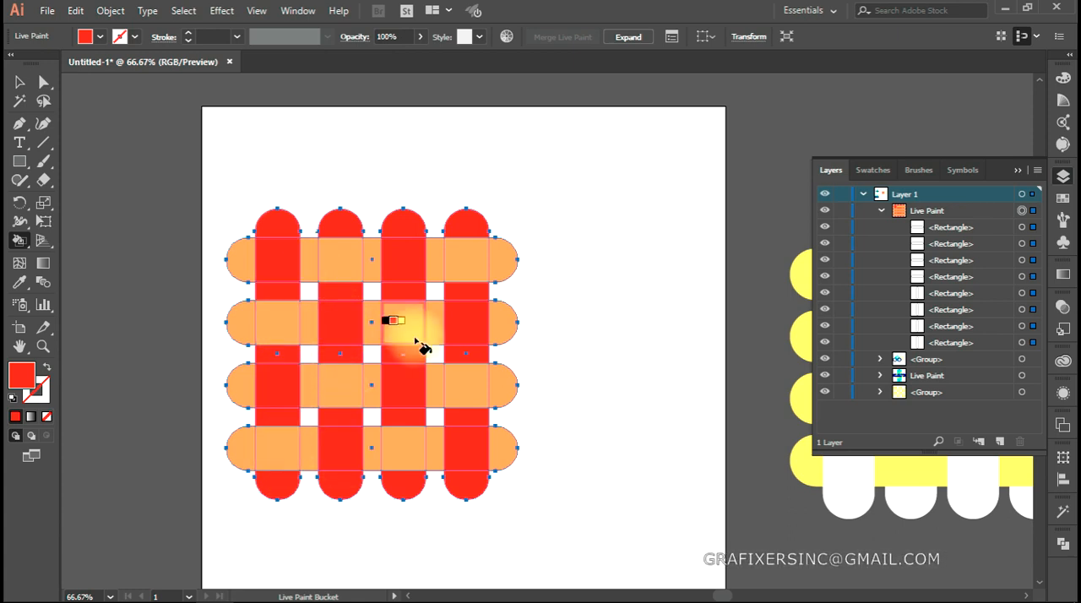
Test the weave by nudging the top horizontal bar down with Direct Selection and moving it back
{"action": "left_click", "coordinate": [43, 82]}
{"action": "left_click", "coordinate": [303, 142]}
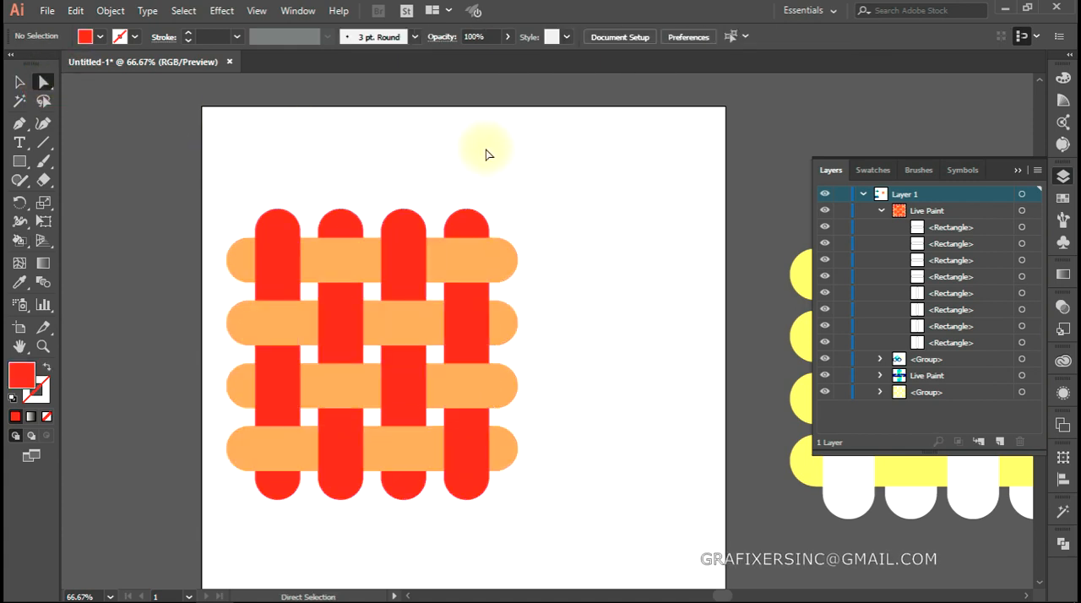
{"action": "left_click_drag", "start_coordinate": [568, 310], "coordinate": [537, 292]}
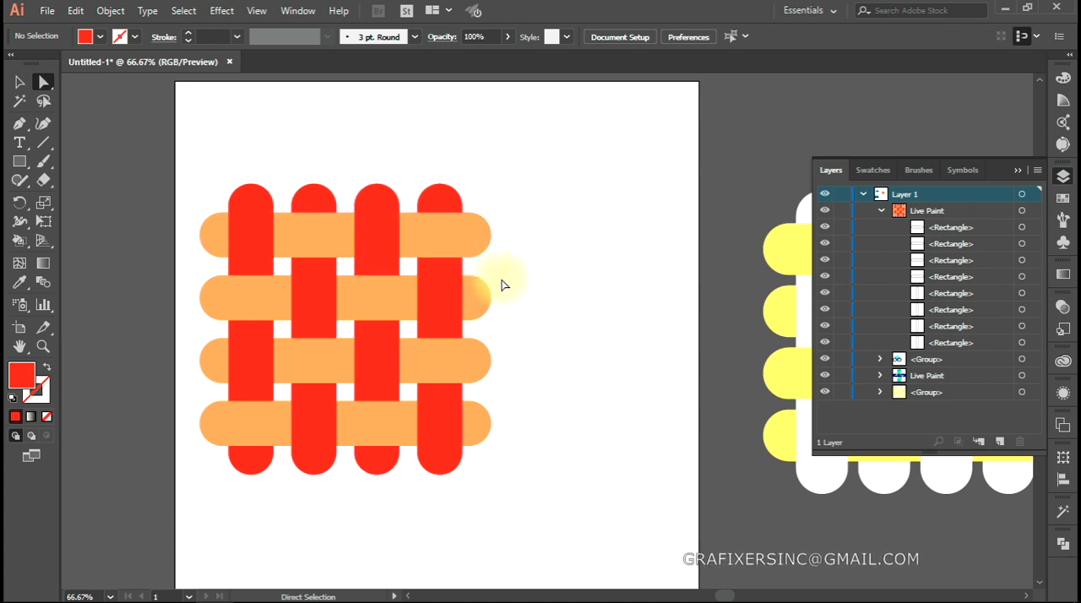
{"action": "left_click", "coordinate": [446, 247]}
{"action": "key", "text": "shift+Down"}
{"action": "key", "text": "shift+Down"}
{"action": "key", "text": "shift+Up"}
{"action": "key", "text": "shift+Up"}
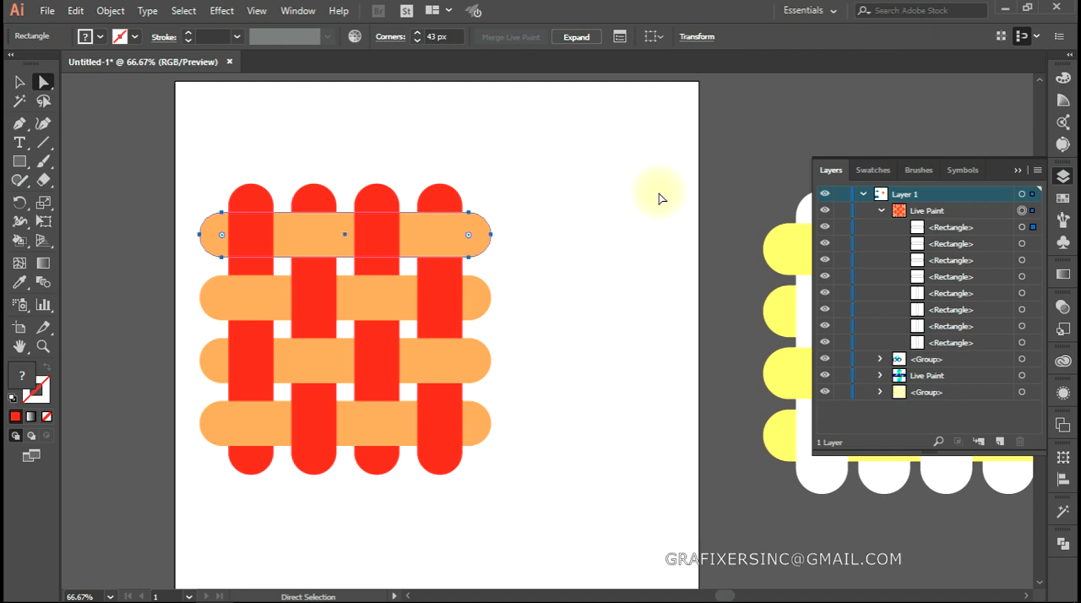
Nudge the second horizontal bar up and down within the weave, return it to its original position and deselect it
{"action": "left_click", "coordinate": [368, 306]}
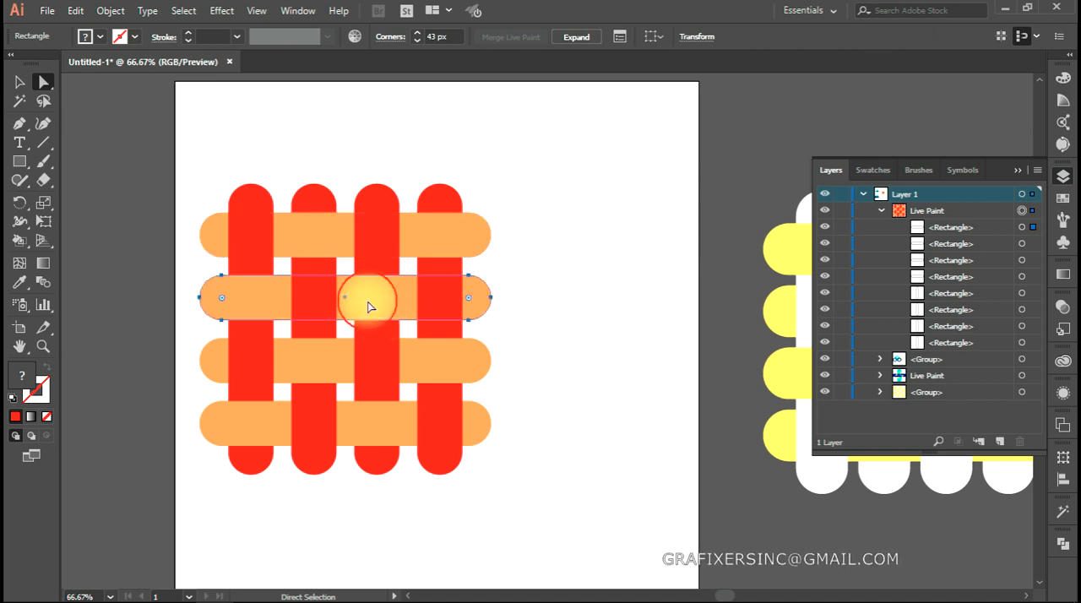
{"action": "key", "text": "shift+Up"}
{"action": "key", "text": "shift+Up"}
{"action": "key", "text": "shift+Up"}
{"action": "key", "text": "shift+Down"}
{"action": "key", "text": "shift+Down"}
{"action": "key", "text": "shift+Down"}
{"action": "key", "text": "shift+Down"}
{"action": "key", "text": "shift+Down"}
{"action": "key", "text": "shift+Up"}
{"action": "key", "text": "shift+Up"}
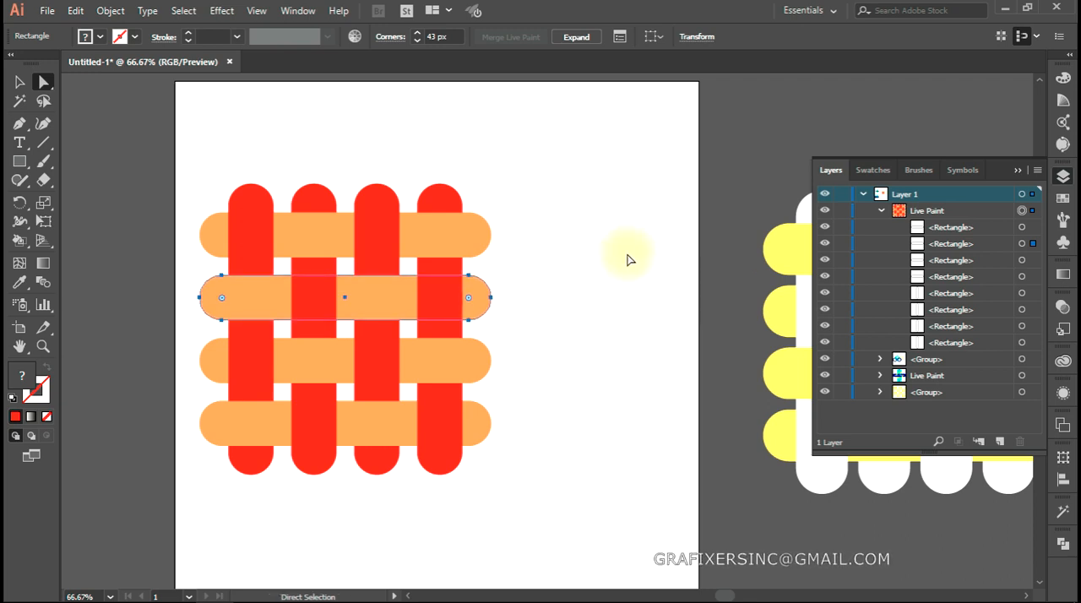
{"action": "left_click", "coordinate": [565, 249]}
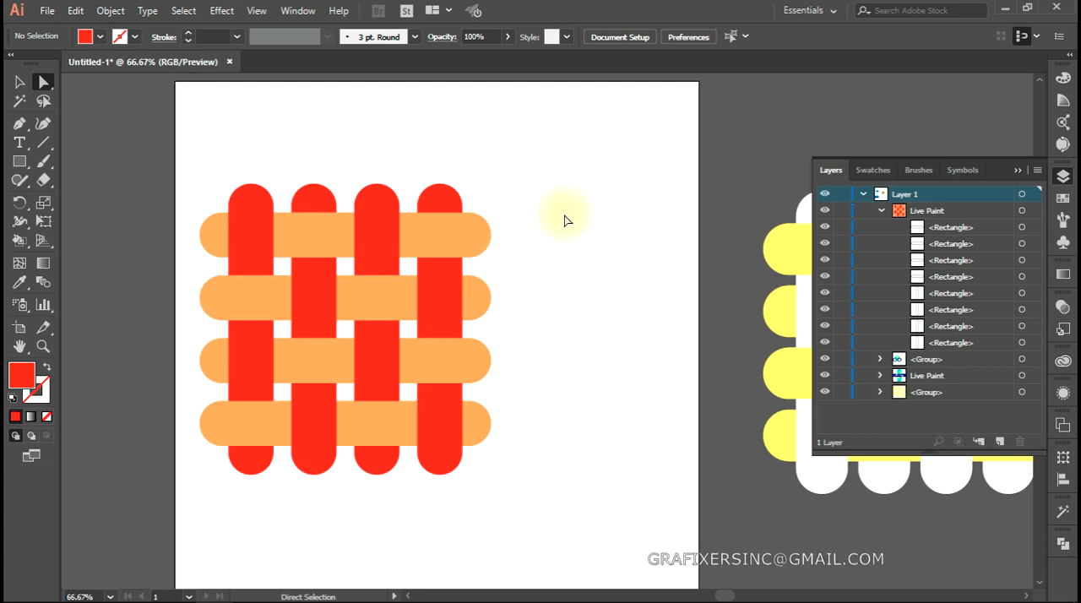
{"action": "left_click", "coordinate": [366, 305]}
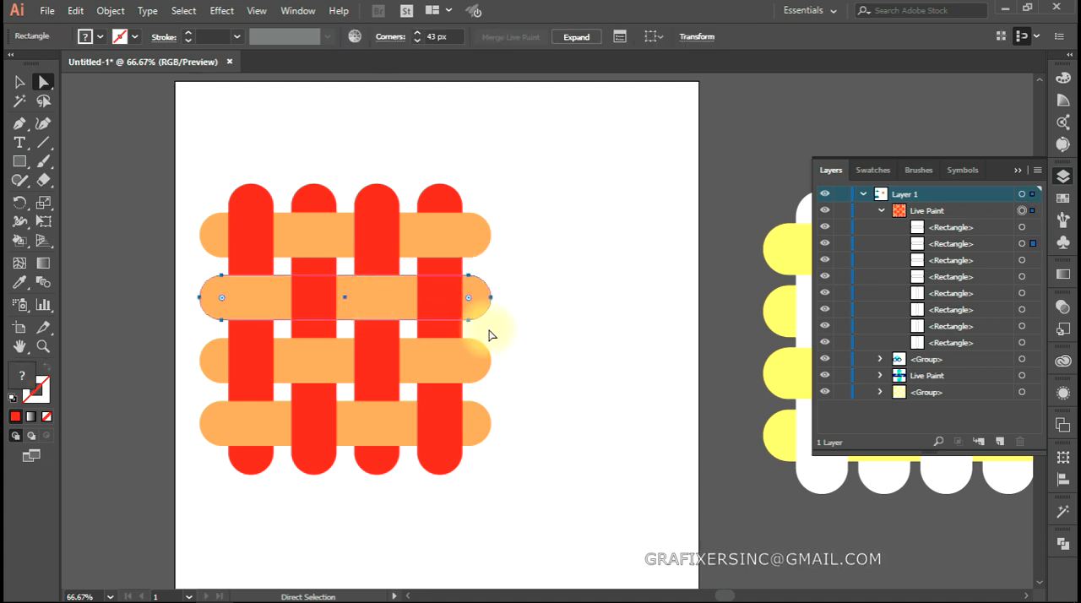
{"action": "key", "text": "shift+Down"}
{"action": "key", "text": "shift+Down"}
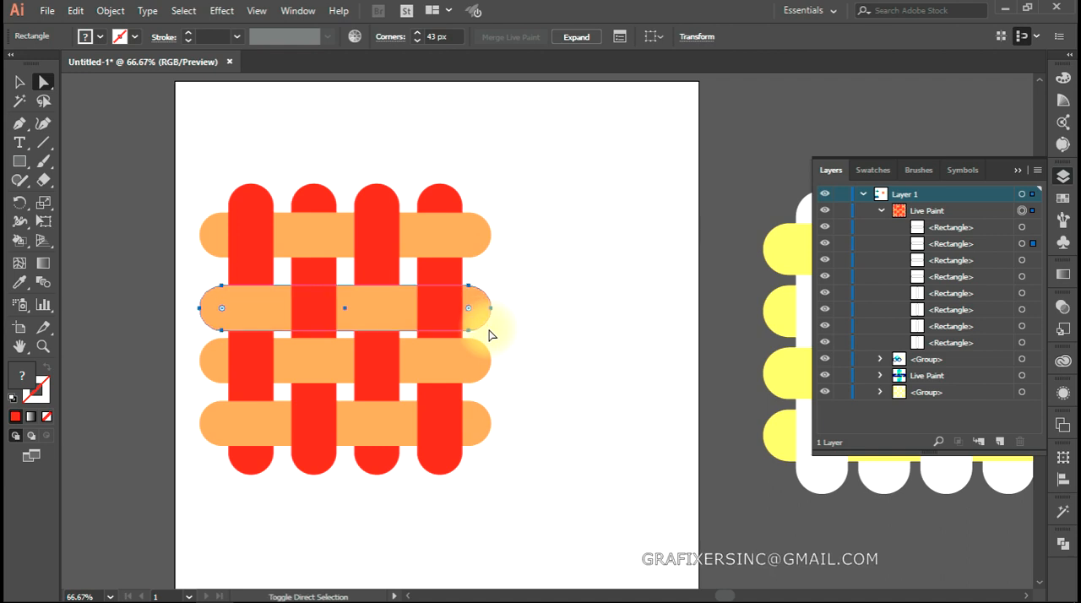
{"action": "key", "text": "shift+Up"}
{"action": "key", "text": "shift+Up"}
{"action": "left_click", "coordinate": [565, 346]}
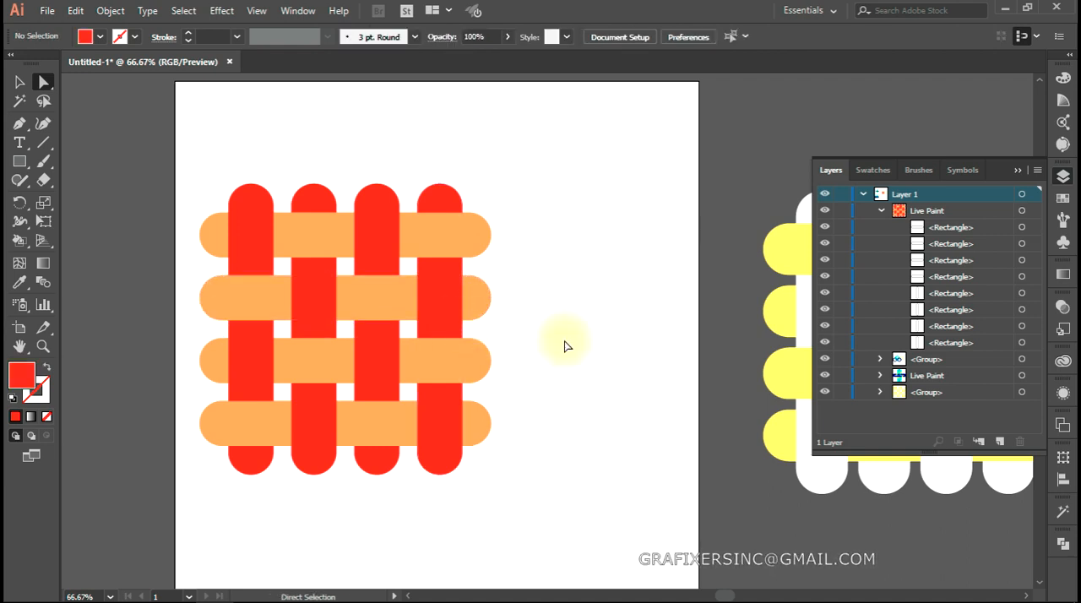
Try shifting the fourth vertical bar slightly to the left, then undo the move and deselect the bar
{"action": "left_click", "coordinate": [443, 268]}
{"action": "left_click_drag", "start_coordinate": [441, 267], "coordinate": [436, 291]}
{"action": "left_click", "coordinate": [551, 293]}
{"action": "left_click", "coordinate": [470, 330]}
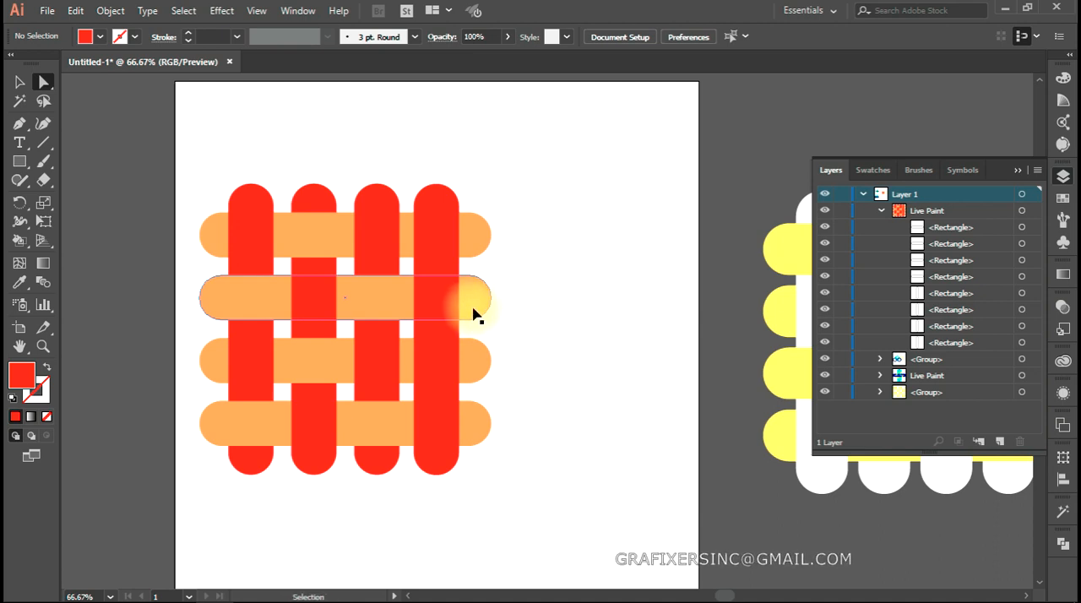
{"action": "key", "text": "ctrl+z"}
{"action": "key", "text": "ctrl+z"}
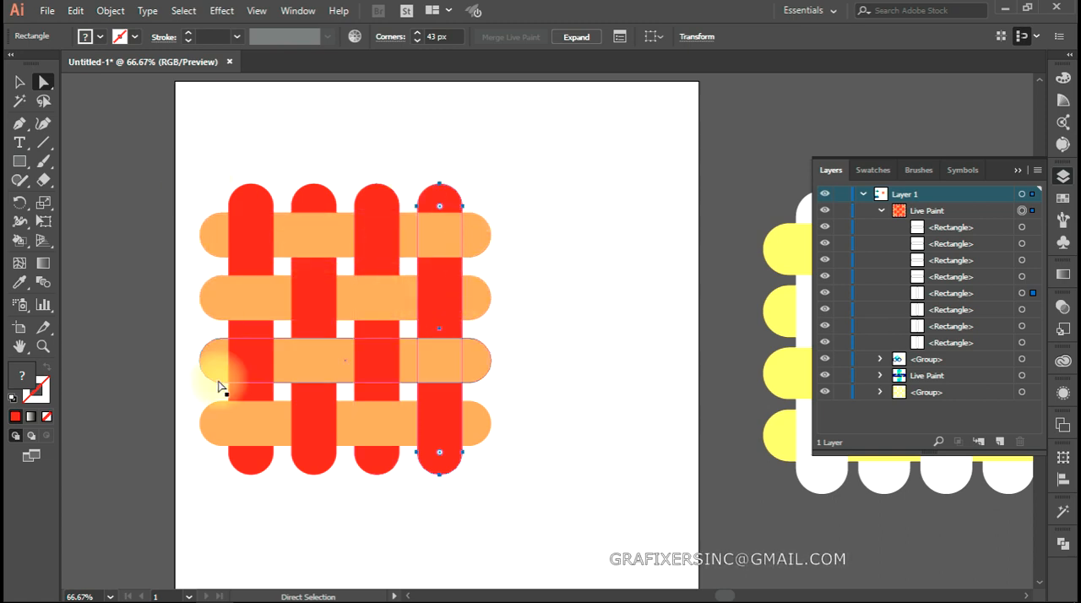
{"action": "left_click", "coordinate": [568, 293]}
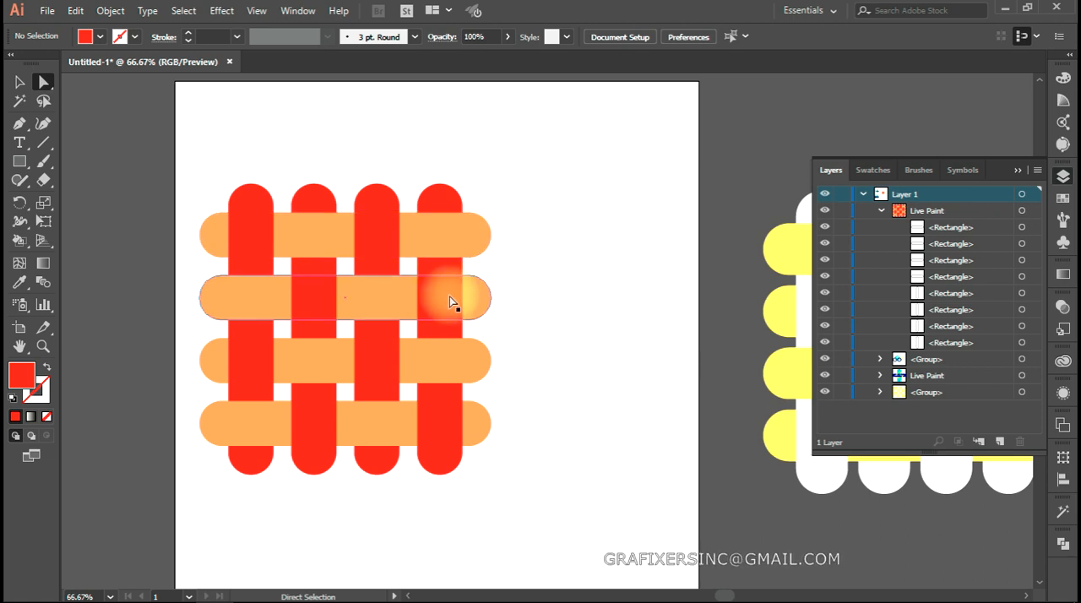
Try moving the fourth vertical bar right past the ends of the orange bars, then undo back to the even weave
{"action": "left_click_drag", "start_coordinate": [443, 270], "coordinate": [473, 276]}
{"action": "left_click", "coordinate": [542, 279]}
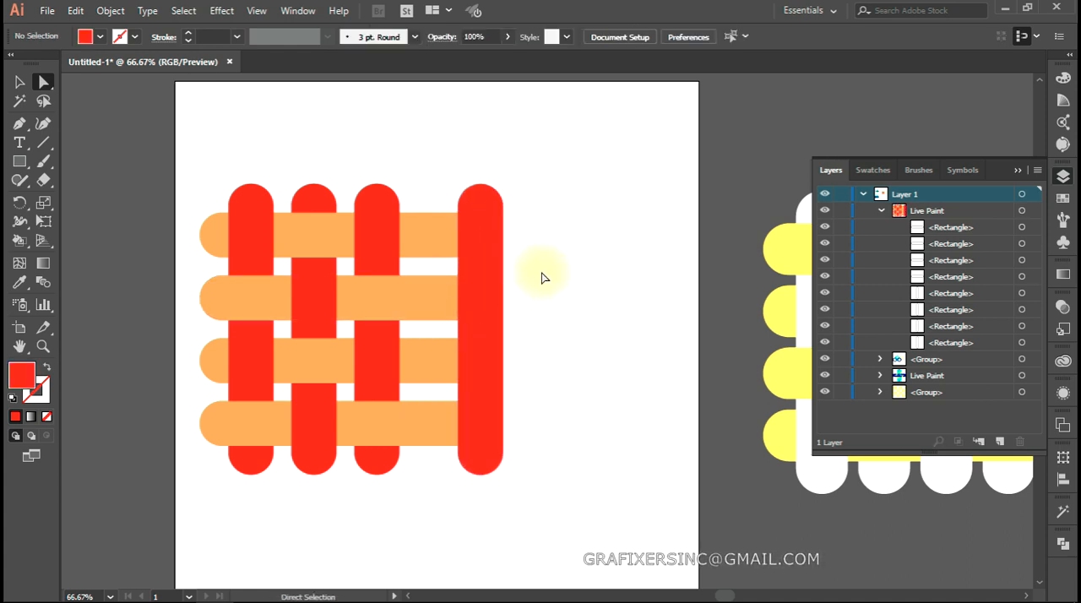
{"action": "key", "text": "ctrl+z"}
{"action": "key", "text": "ctrl+z"}
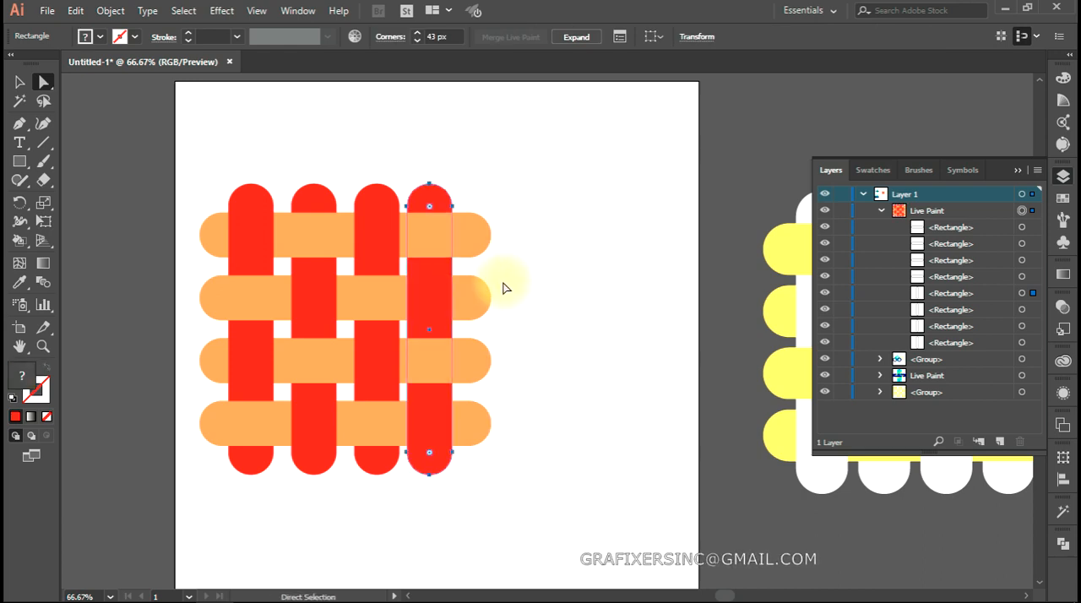
{"action": "key", "text": "ctrl+z"}
{"action": "key", "text": "ctrl+z"}
{"action": "left_click", "coordinate": [503, 288]}
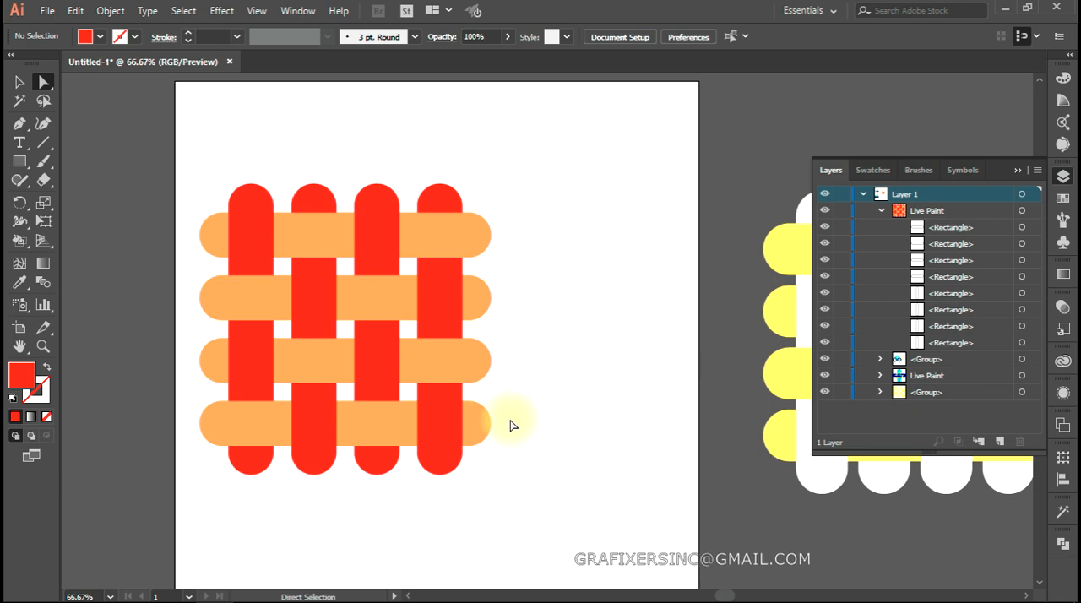
Select the entire red and orange weave and move it off the artboard, above the yellow and white weave
{"action": "mouse_move", "coordinate": [512, 156]}
{"action": "left_mouse_down"}
{"action": "mouse_move", "coordinate": [140, 501]}
{"action": "mouse_move", "coordinate": [212, 514]}
{"action": "left_mouse_up"}
{"action": "scroll", "coordinate": [443, 412], "scroll_direction": "down", "scroll_amount": 1}
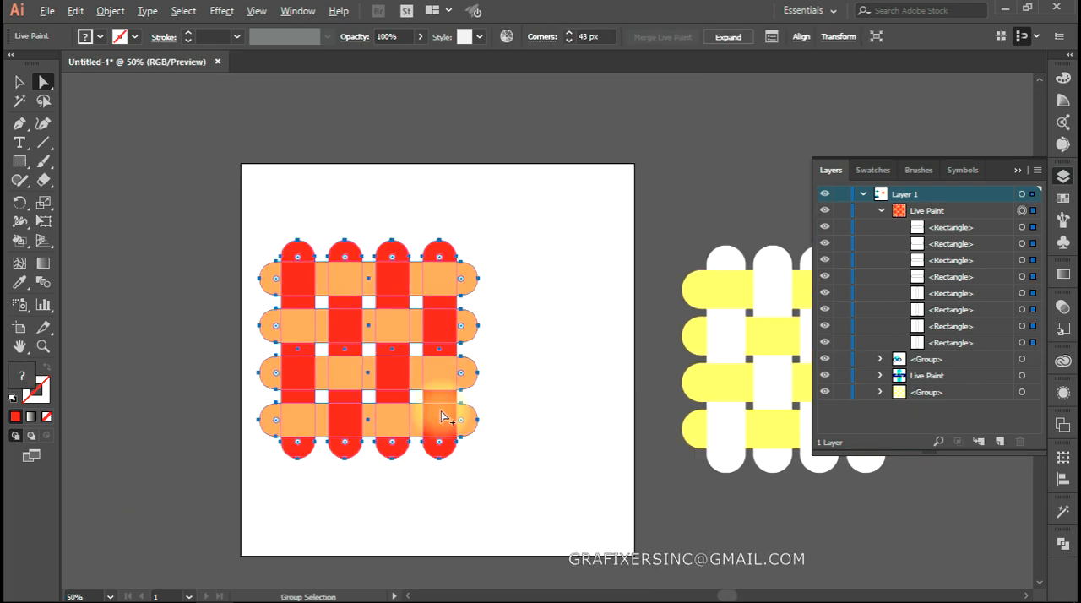
{"action": "left_click_drag", "start_coordinate": [495, 445], "coordinate": [417, 459]}
{"action": "left_click_drag", "start_coordinate": [363, 363], "coordinate": [774, 164]}
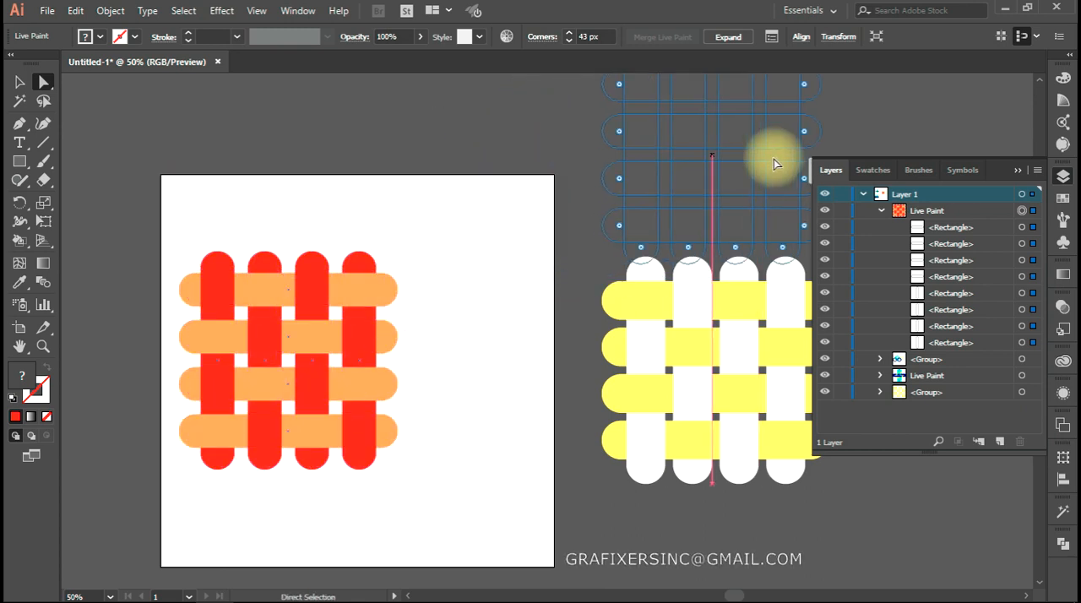
Move the interlocked blue, cyan and yellow Live Paint artwork closer to the left side of the empty artboard
{"action": "scroll", "coordinate": [369, 434], "scroll_direction": "down", "scroll_amount": 1}
{"action": "mouse_move", "coordinate": [156, 513]}
{"action": "left_mouse_down"}
{"action": "mouse_move", "coordinate": [586, 335]}
{"action": "mouse_move", "coordinate": [571, 549]}
{"action": "mouse_move", "coordinate": [557, 558]}
{"action": "left_mouse_up"}
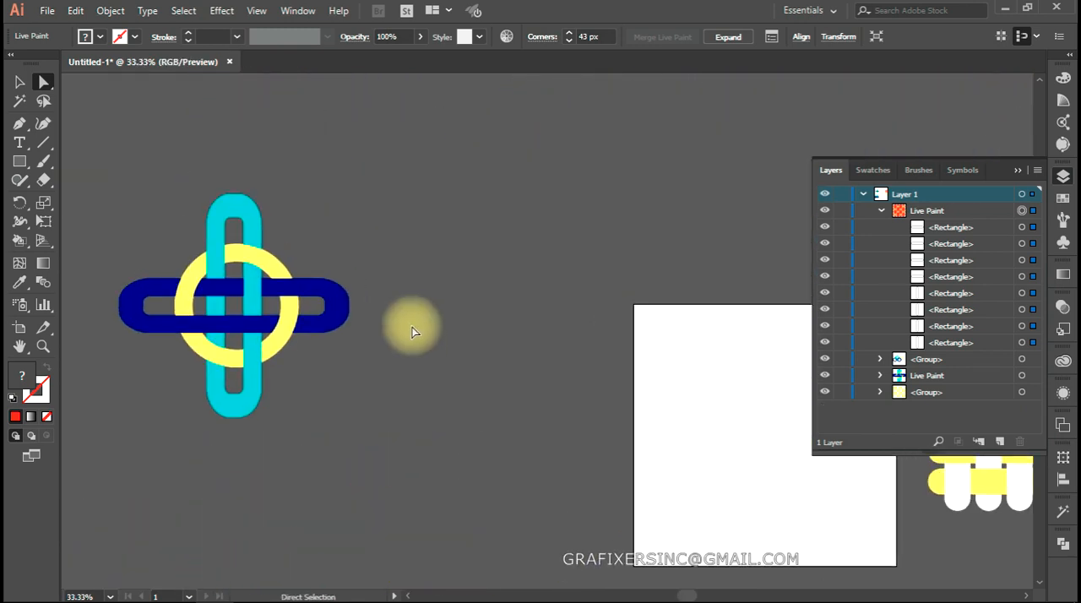
{"action": "key", "text": "v"}
{"action": "left_click", "coordinate": [253, 303]}
{"action": "left_click_drag", "start_coordinate": [254, 303], "coordinate": [250, 394]}
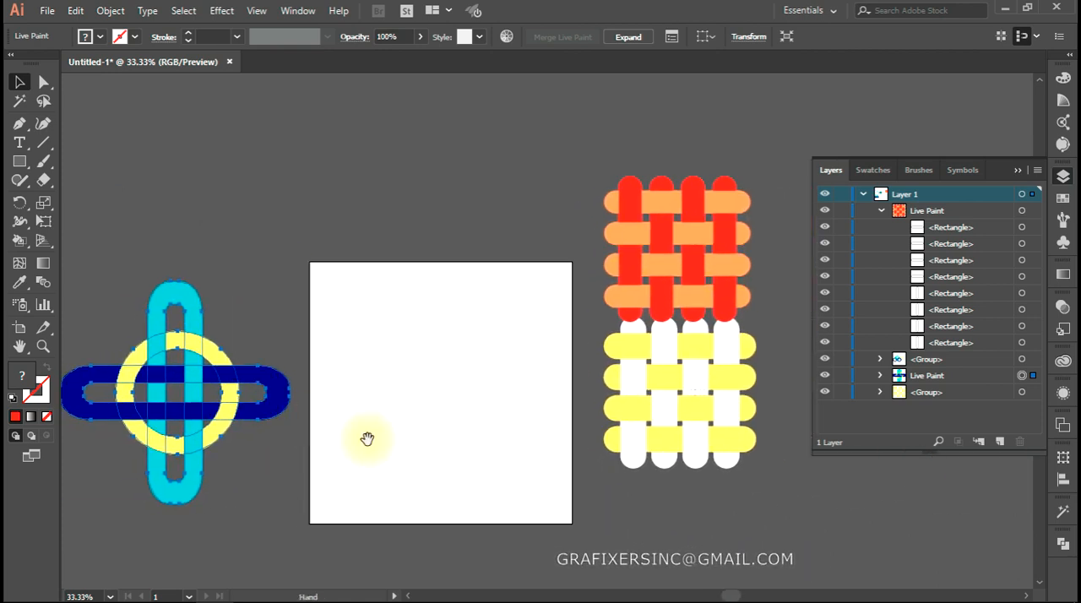
{"action": "left_click", "coordinate": [366, 439]}
Draw a red circle about 525 px in diameter in the middle of the artboard
{"action": "left_click", "coordinate": [20, 162]}
{"action": "left_click_drag", "start_coordinate": [20, 168], "coordinate": [84, 196]}
{"action": "left_click_drag", "start_coordinate": [366, 323], "coordinate": [504, 455]}
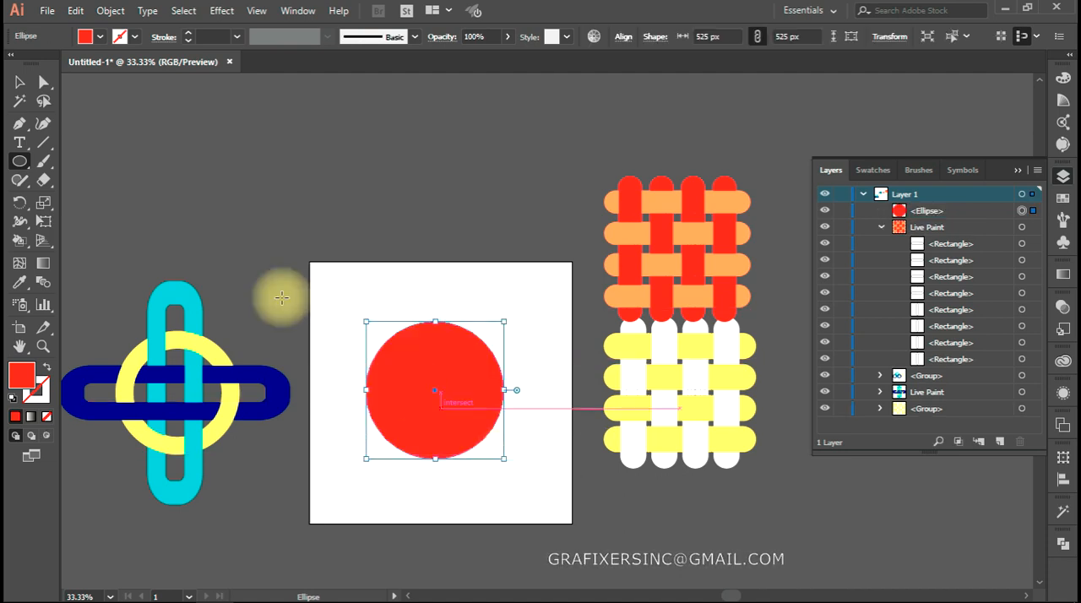
Draw a tall, narrow red rounded rectangle through the centre of the circle, extending beyond its upper and lower edges
{"action": "left_click_drag", "start_coordinate": [21, 167], "coordinate": [76, 178]}
{"action": "left_click_drag", "start_coordinate": [417, 280], "coordinate": [458, 508]}
{"action": "key", "text": "v"}
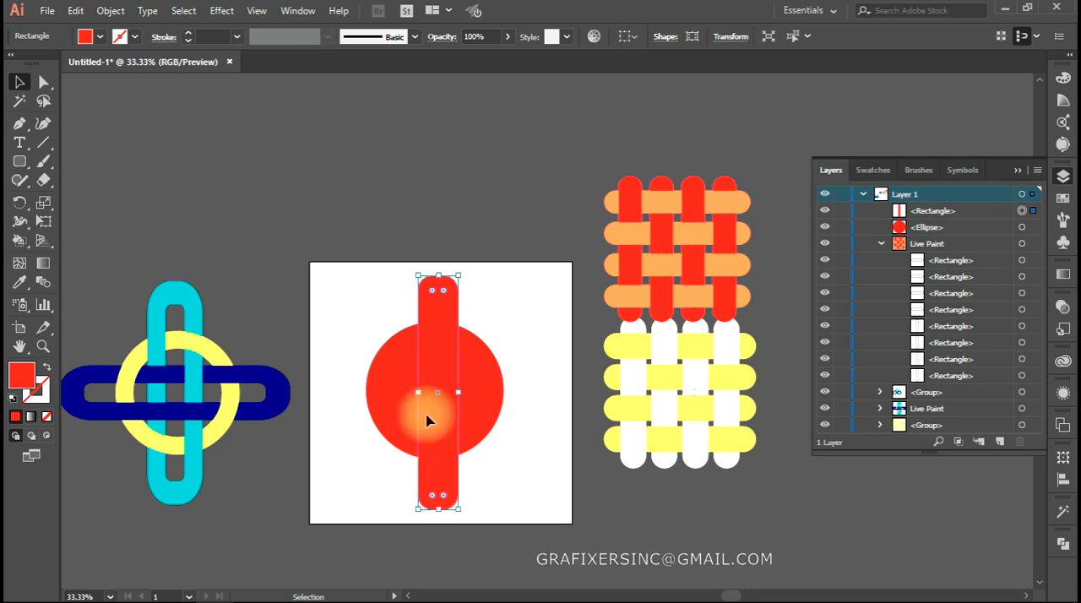
Make a rotated copy of the vertical rounded bar that lies horizontally across the circle
{"action": "right_click", "coordinate": [427, 420]}
{"action": "mouse_move", "coordinate": [504, 318]}
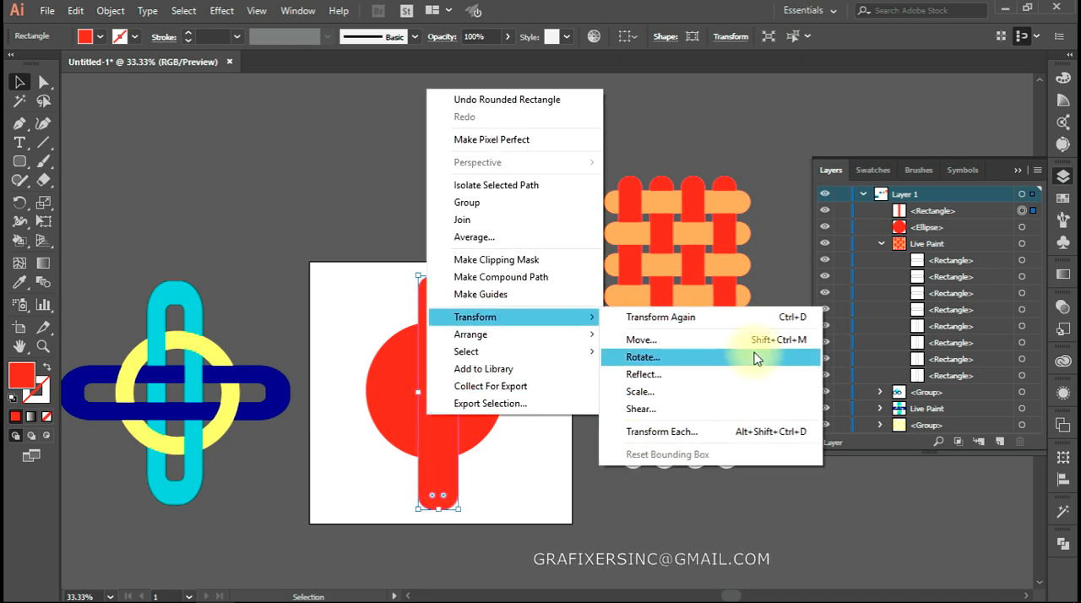
{"action": "left_click", "coordinate": [755, 358]}
{"action": "left_click", "coordinate": [790, 348]}
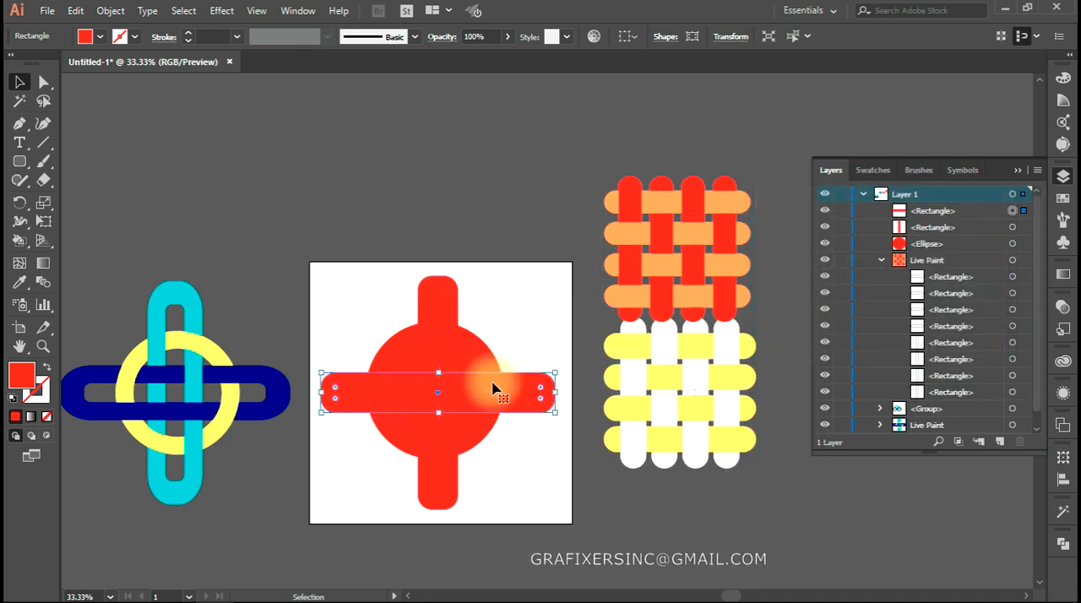
Align the circle and both rounded bars to each other on their horizontal and vertical centres
{"action": "left_click_drag", "start_coordinate": [524, 309], "coordinate": [345, 550]}
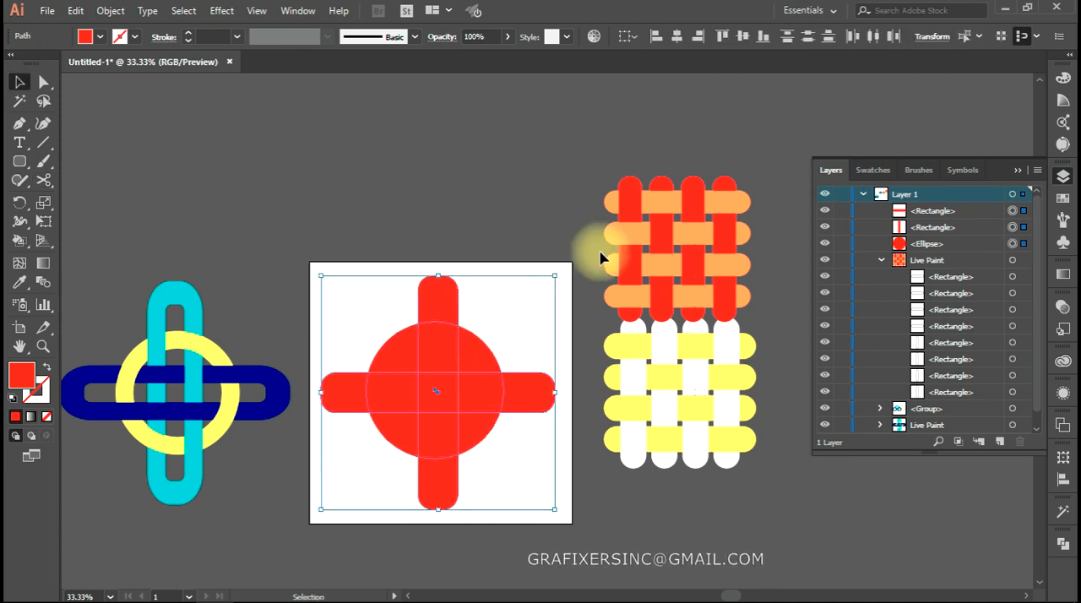
{"action": "left_click", "coordinate": [677, 36]}
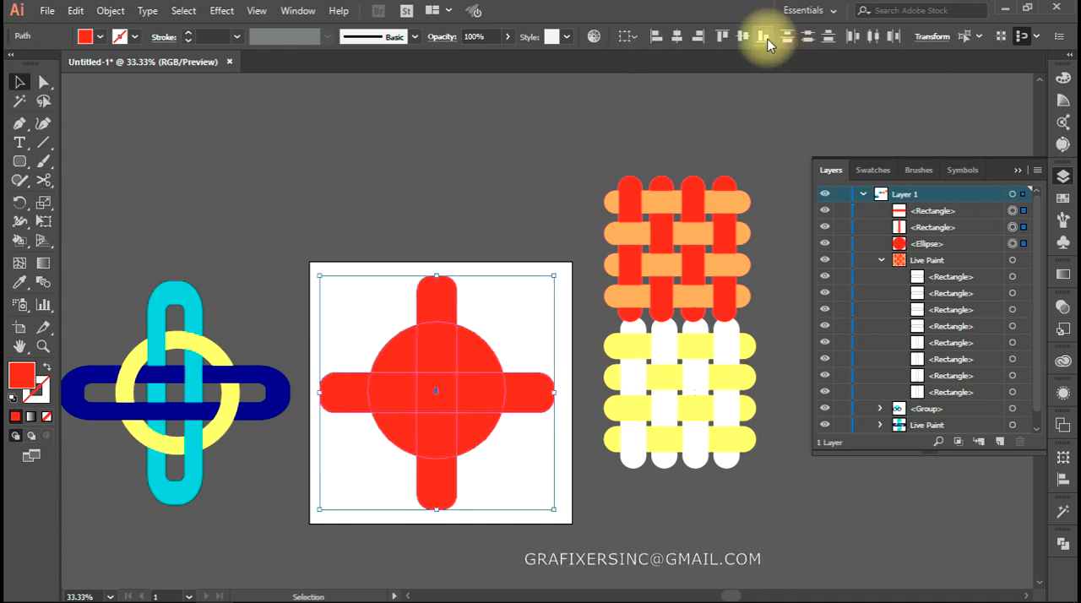
{"action": "left_click", "coordinate": [747, 38]}
{"action": "left_click", "coordinate": [410, 245]}
Swap fill and stroke on the circle and both bars, and set their red stroke weight to 80 pt
{"action": "left_click_drag", "start_coordinate": [497, 247], "coordinate": [368, 470]}
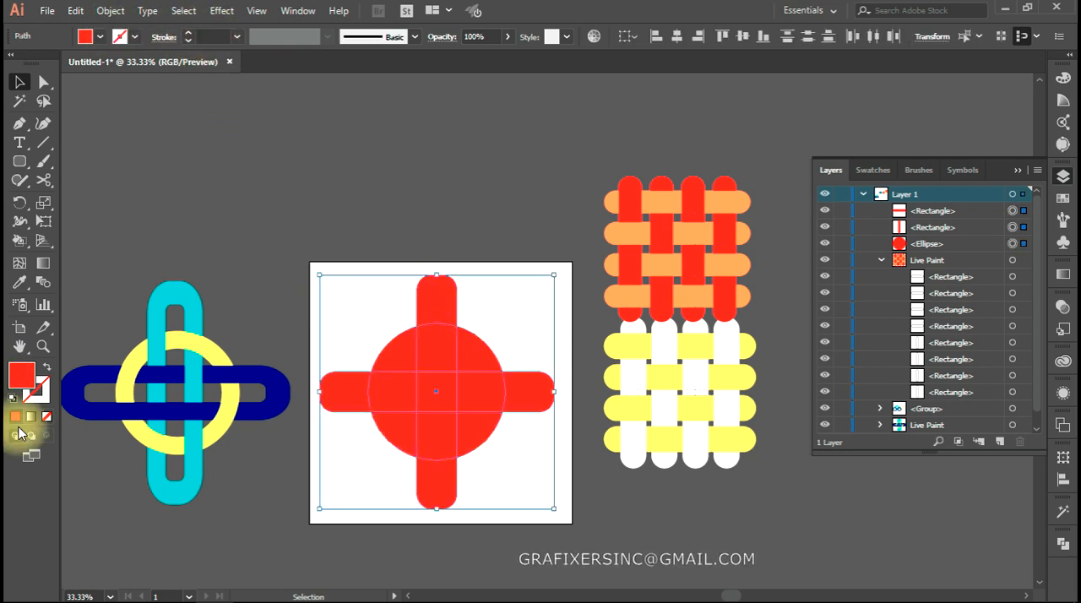
{"action": "left_click", "coordinate": [47, 366]}
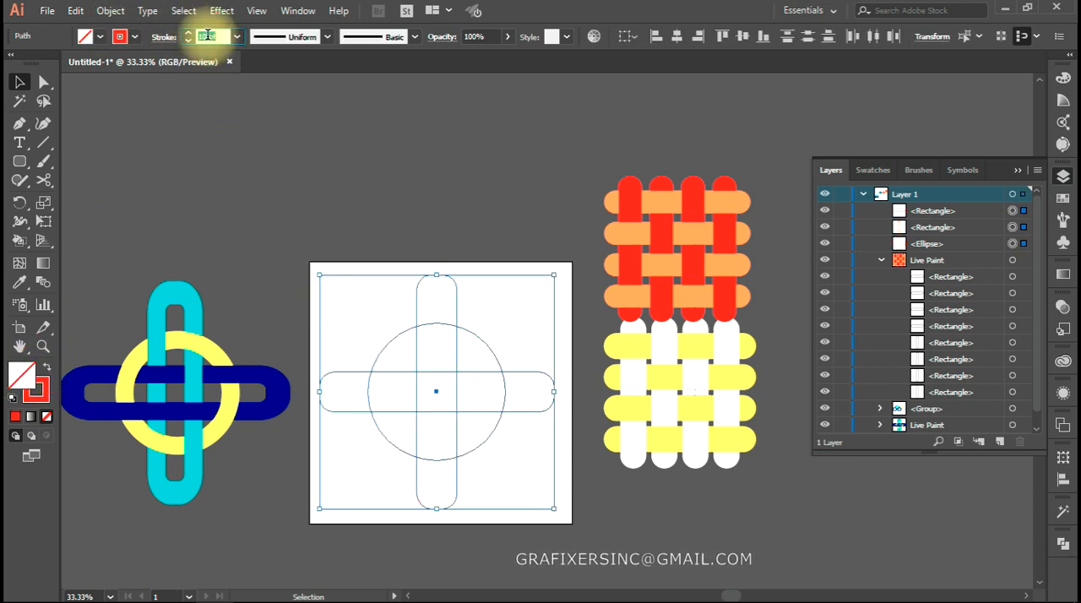
{"action": "key", "text": "shift+Up"}
{"action": "key", "text": "shift+Up"}
{"action": "key", "text": "shift+Up"}
{"action": "key", "text": "shift+Up"}
{"action": "key", "text": "shift+Up"}
{"action": "key", "text": "shift+Up"}
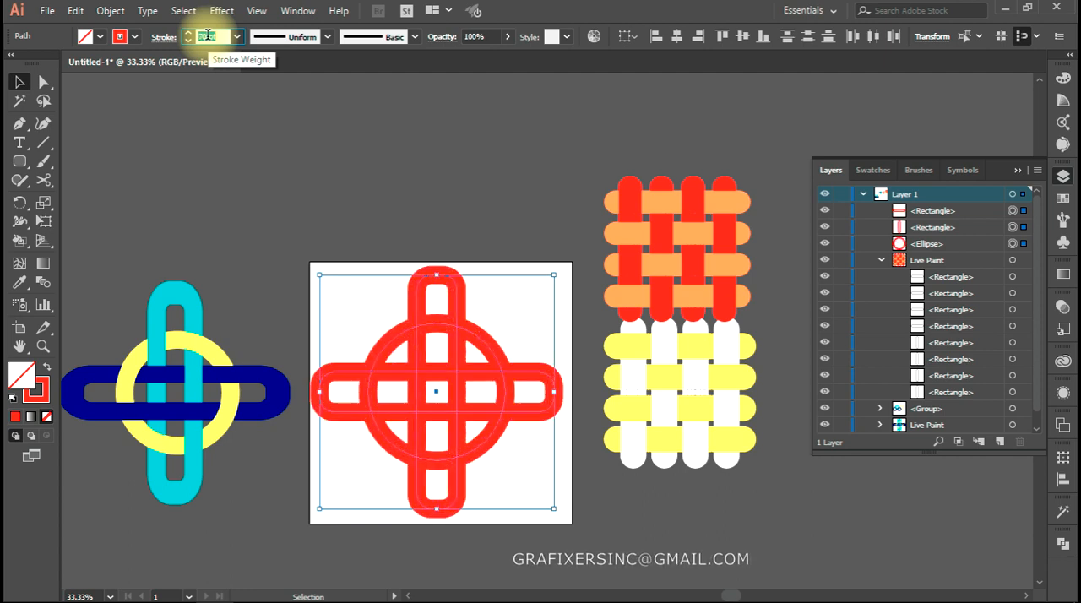
{"action": "key", "text": "shift+Up"}
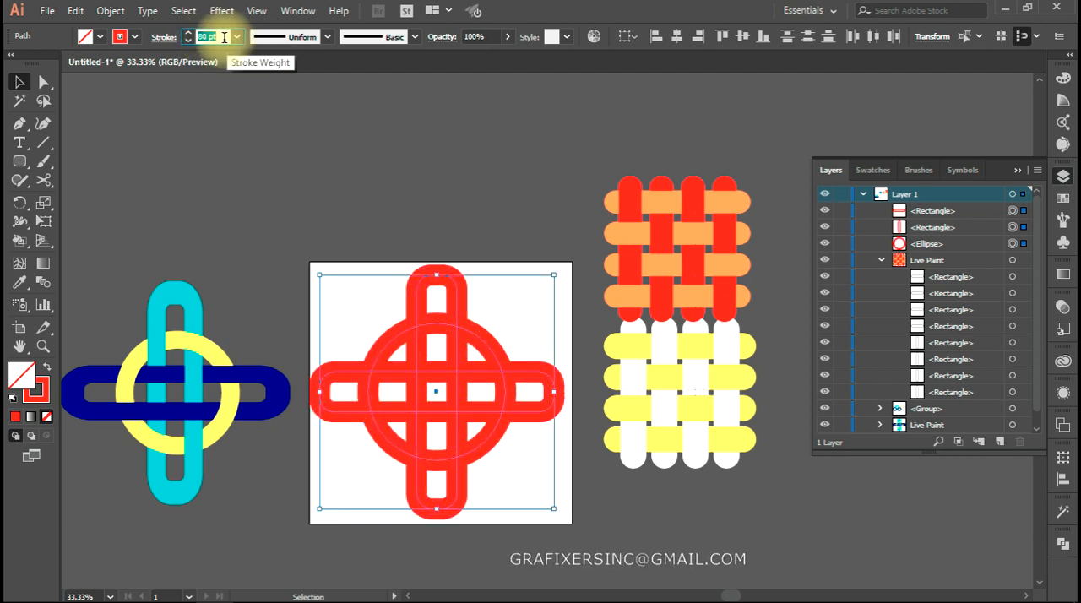
{"action": "key", "text": "shift+Up"}
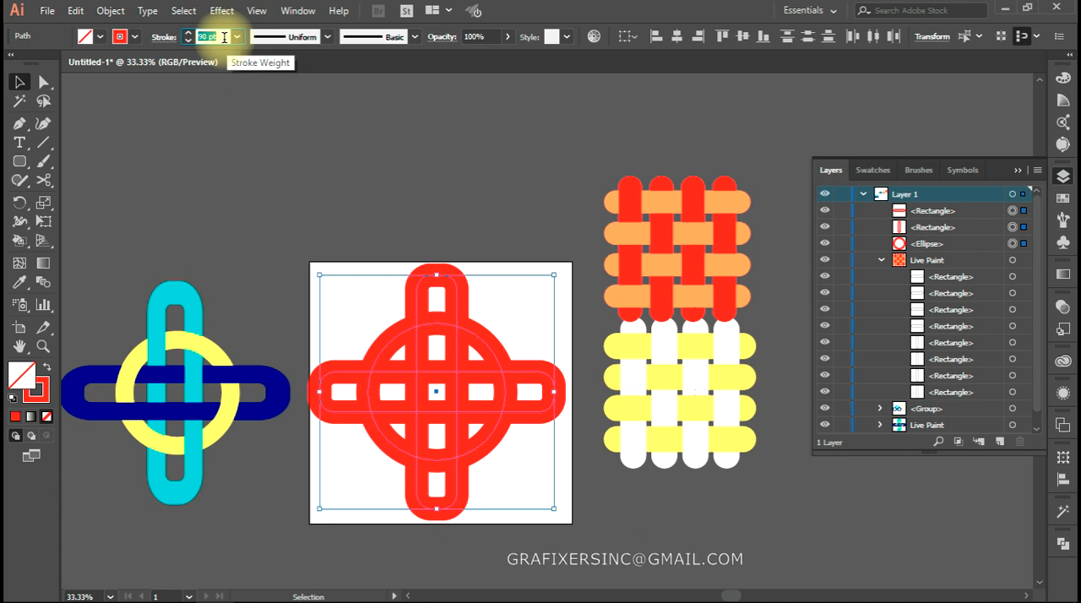
{"action": "left_click", "coordinate": [323, 325]}
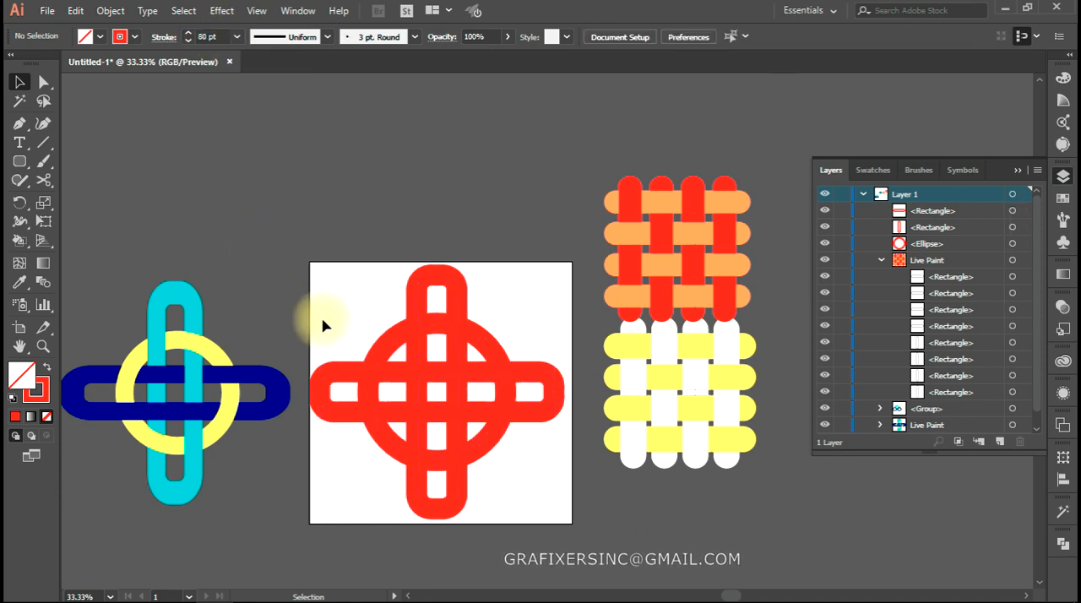
Expand the circle and both bars so their thick strokes become filled shapes
{"action": "left_click_drag", "start_coordinate": [321, 322], "coordinate": [532, 576]}
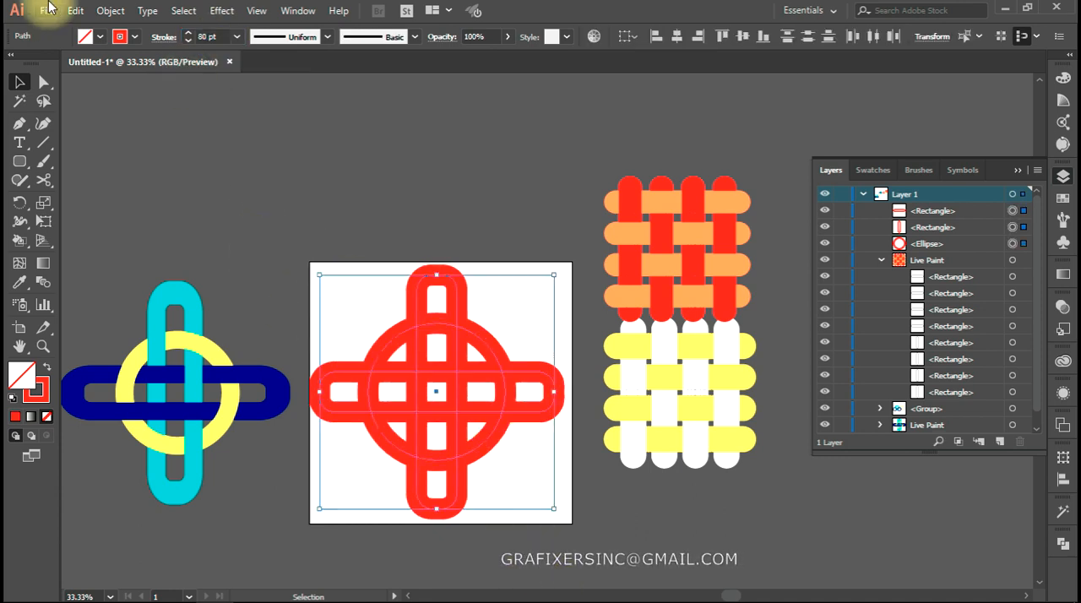
{"action": "left_click", "coordinate": [111, 10]}
{"action": "left_click", "coordinate": [178, 175]}
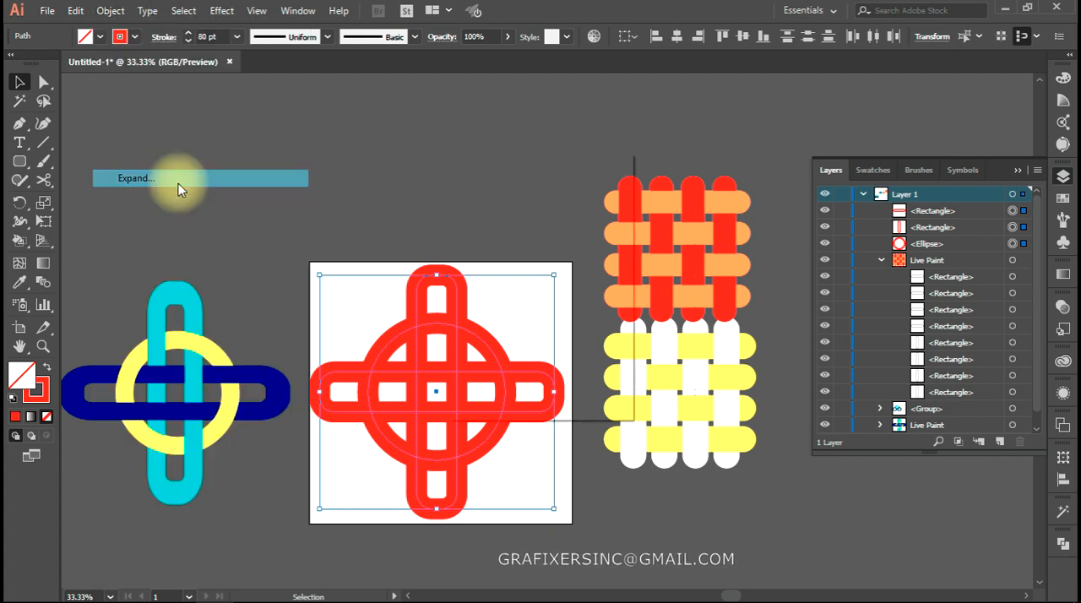
{"action": "left_click", "coordinate": [502, 380]}
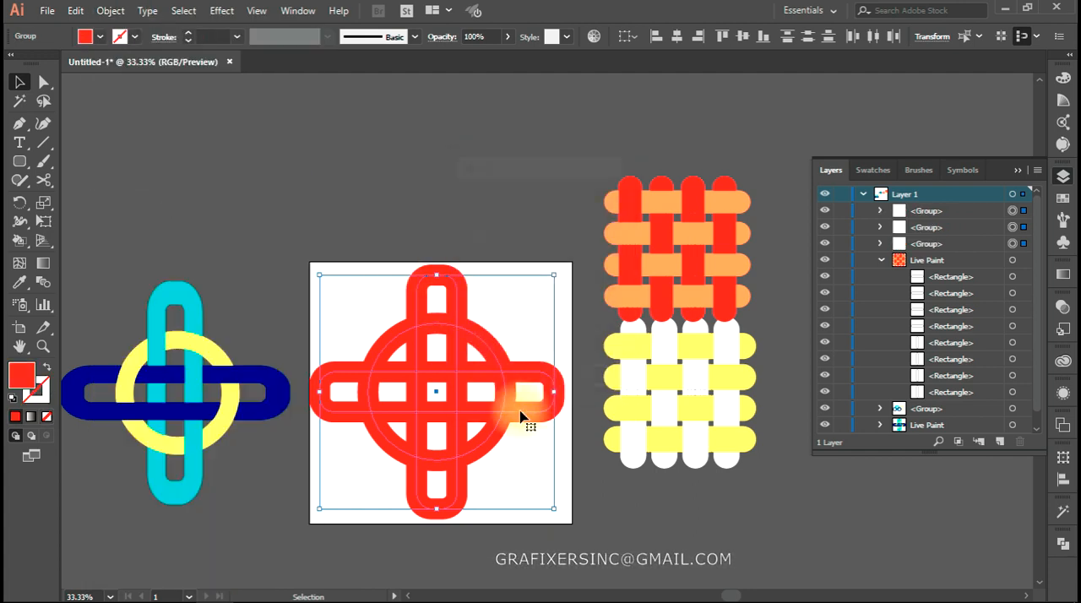
{"action": "left_click", "coordinate": [519, 503]}
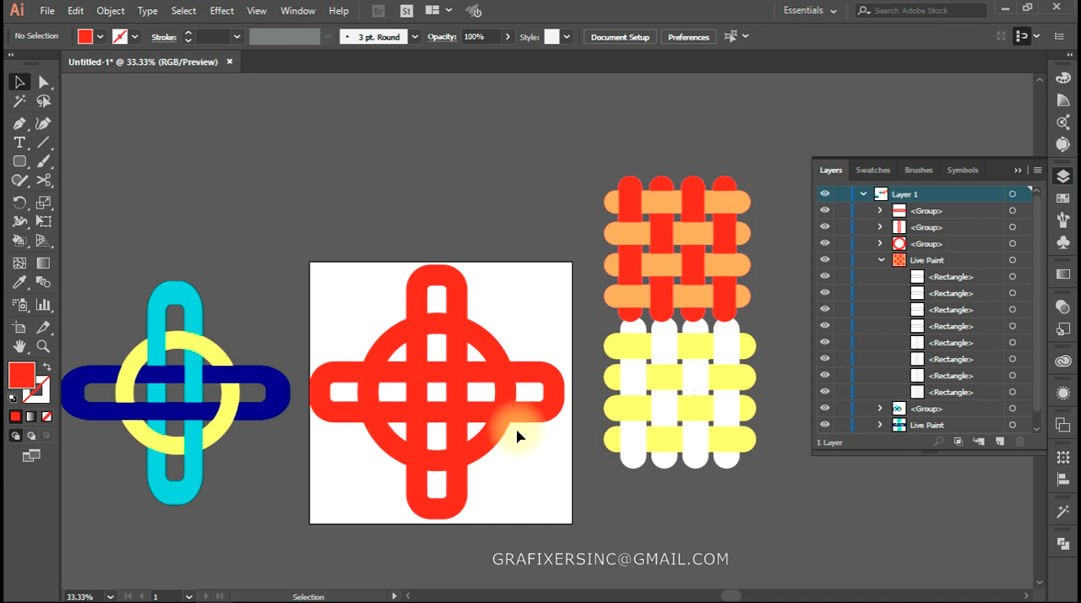
Make a Live Paint group from the three red shapes and fill the vertical ring's top loop and left strand yellow, skipping its crossing with the upper horizontal strand
{"action": "scroll", "coordinate": [516, 435], "scroll_direction": "up", "scroll_amount": 1}
{"action": "left_click_drag", "start_coordinate": [513, 446], "coordinate": [636, 435]}
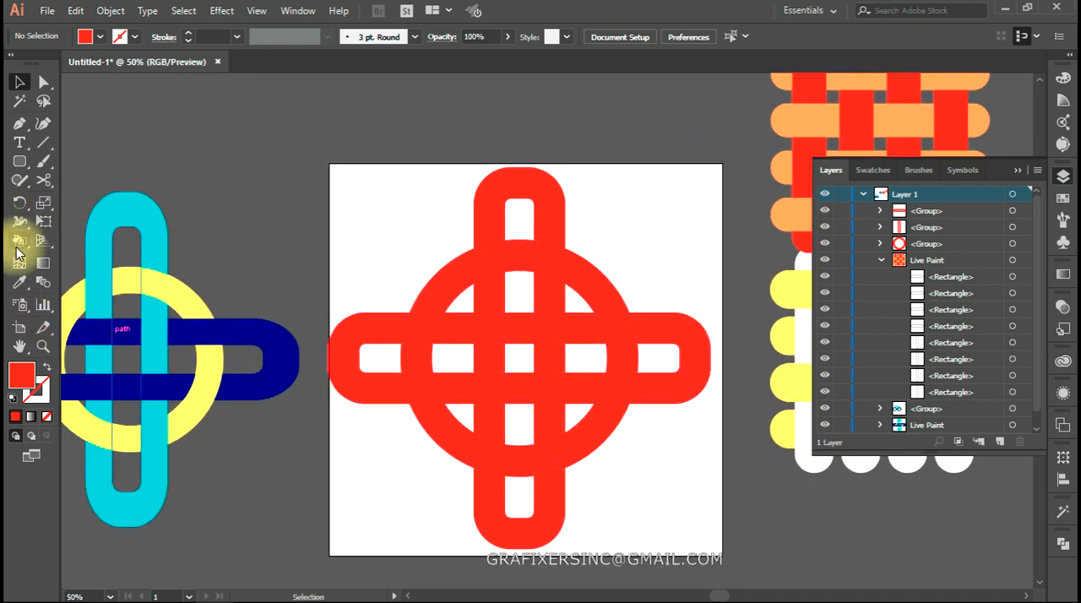
{"action": "left_click_drag", "start_coordinate": [635, 534], "coordinate": [641, 536]}
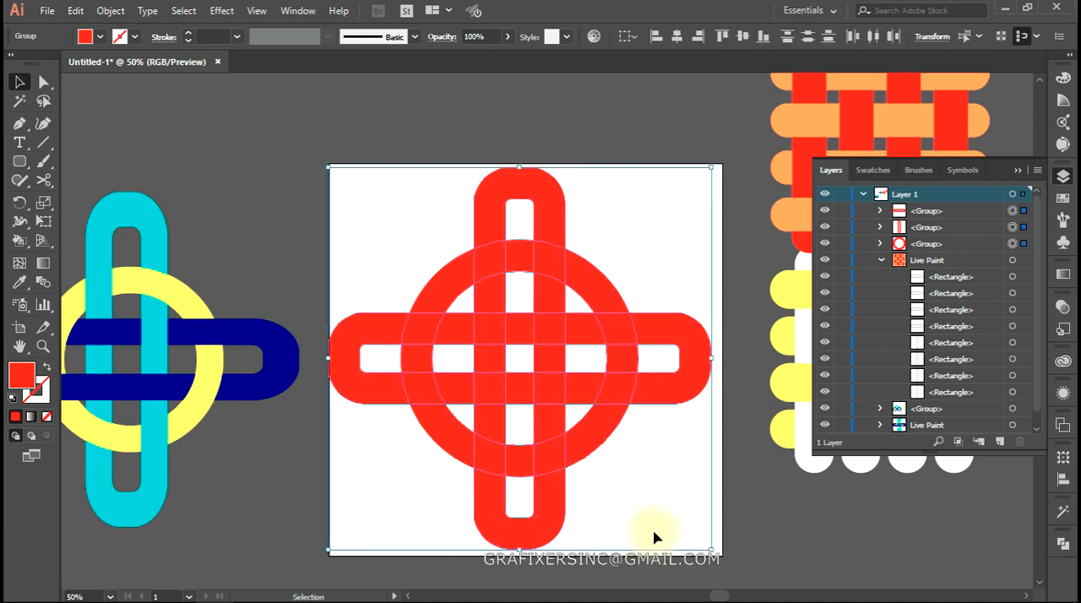
{"action": "left_click", "coordinate": [19, 239]}
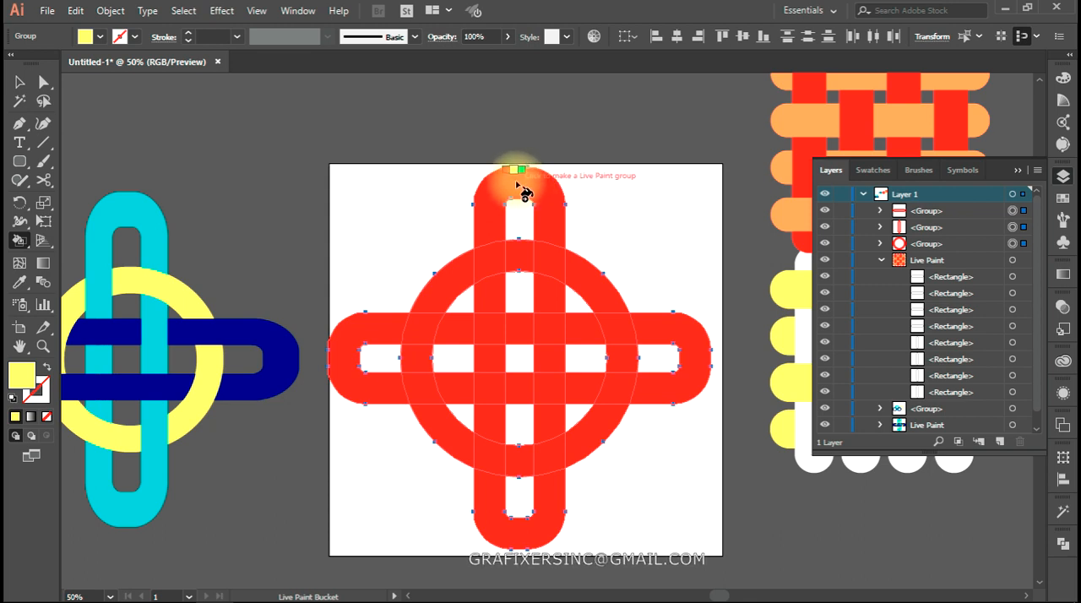
{"action": "left_click", "coordinate": [495, 216]}
{"action": "left_click", "coordinate": [496, 266]}
{"action": "left_click", "coordinate": [495, 295]}
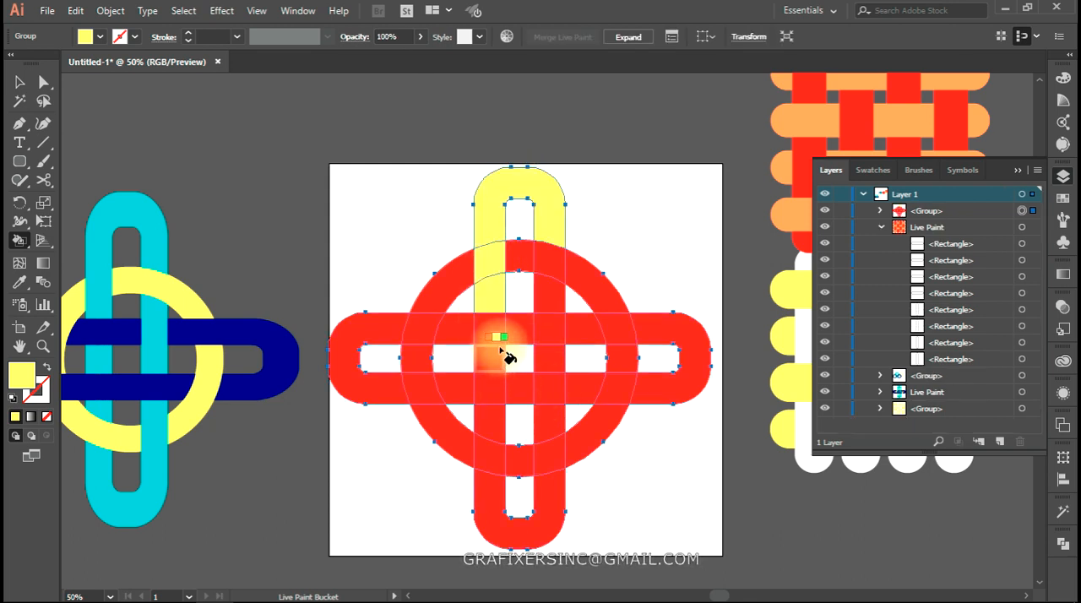
{"action": "left_click", "coordinate": [490, 336]}
{"action": "left_click", "coordinate": [499, 363]}
{"action": "left_click", "coordinate": [499, 390]}
{"action": "left_click", "coordinate": [496, 427]}
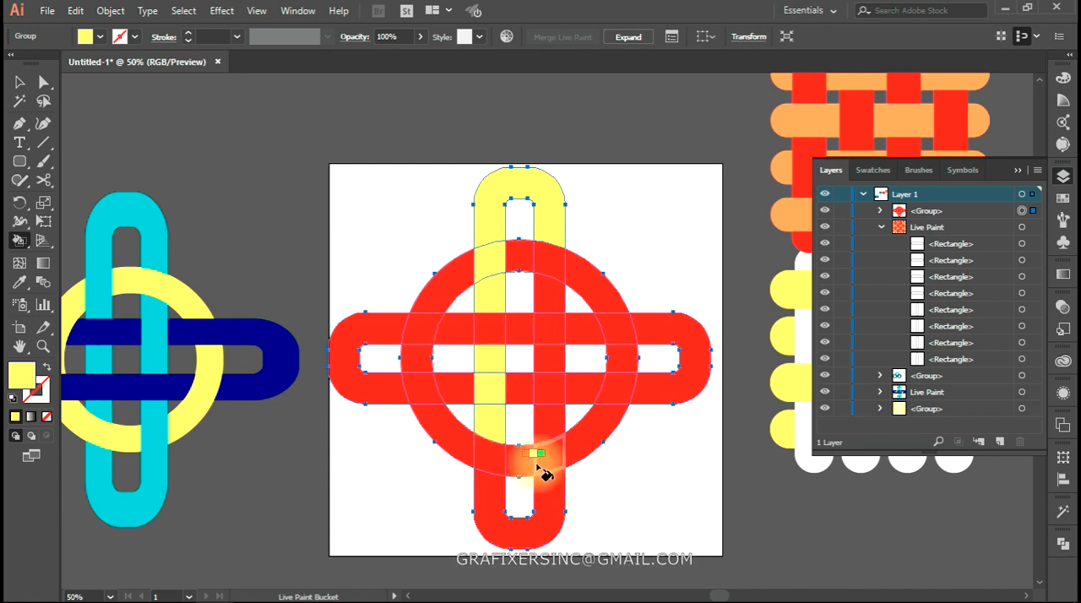
Fill the vertical ring's bottom loop and right strand yellow, passing over the circle's lower part and the upper horizontal strand
{"action": "left_click", "coordinate": [509, 535]}
{"action": "left_click", "coordinate": [551, 457]}
{"action": "left_click", "coordinate": [550, 429]}
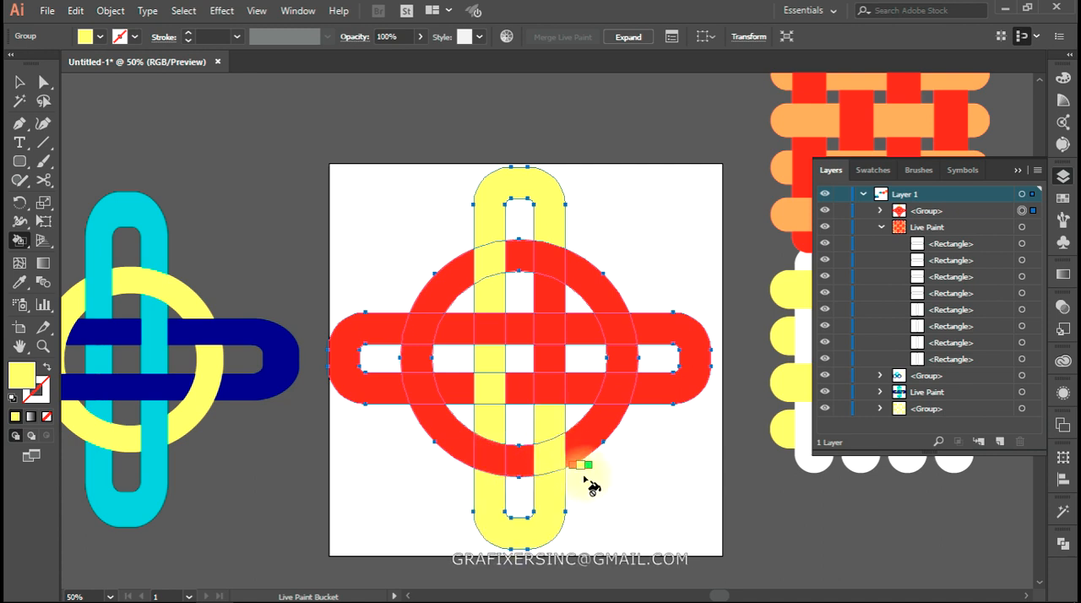
{"action": "left_click", "coordinate": [552, 358]}
{"action": "left_click", "coordinate": [552, 331]}
{"action": "left_click", "coordinate": [553, 297]}
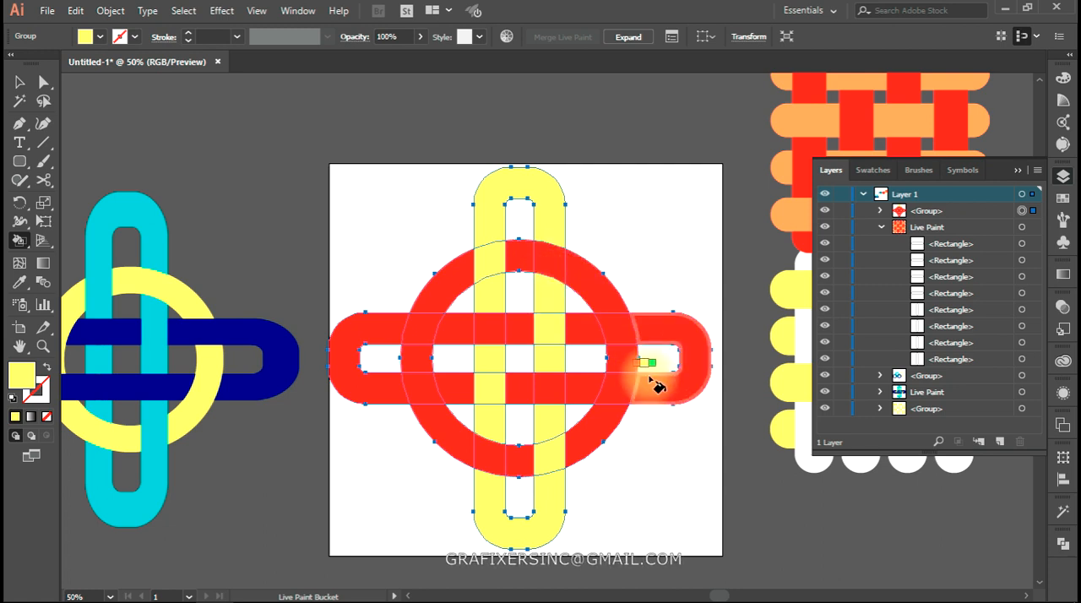
Fill the horizontal ring's sections green, leaving the yellow over-crossings and the red circle's over-crossings untouched
{"action": "key", "text": "Right"}
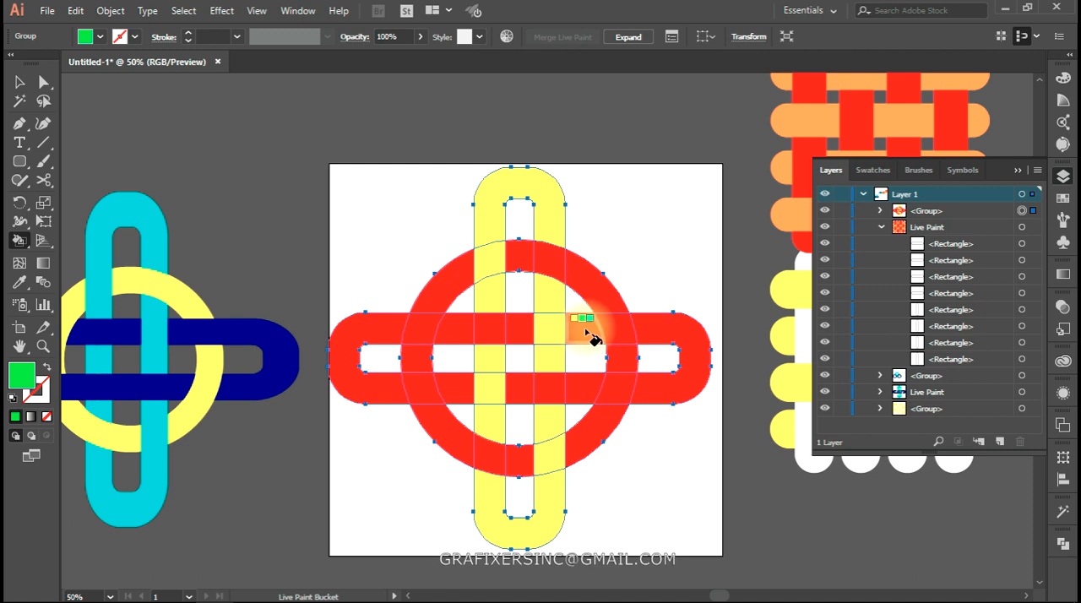
{"action": "mouse_move", "coordinate": [591, 333]}
{"action": "left_mouse_down"}
{"action": "mouse_move", "coordinate": [673, 331]}
{"action": "mouse_move", "coordinate": [673, 392]}
{"action": "left_mouse_up"}
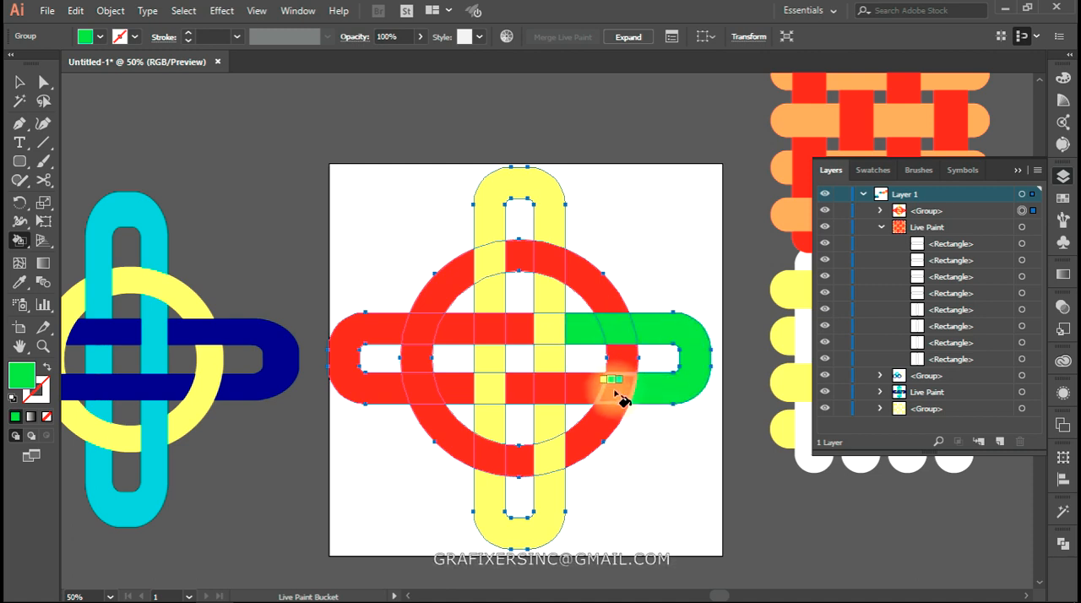
{"action": "mouse_move", "coordinate": [580, 390]}
{"action": "left_mouse_down"}
{"action": "mouse_move", "coordinate": [527, 390]}
{"action": "mouse_move", "coordinate": [535, 381]}
{"action": "mouse_move", "coordinate": [380, 404]}
{"action": "left_mouse_up"}
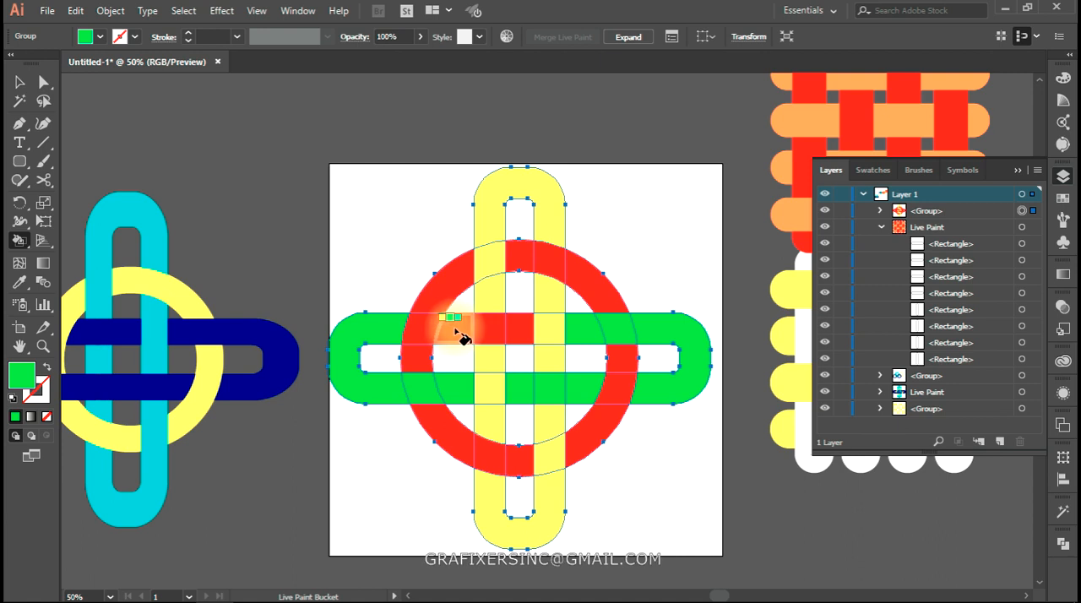
{"action": "left_click_drag", "start_coordinate": [468, 338], "coordinate": [529, 338]}
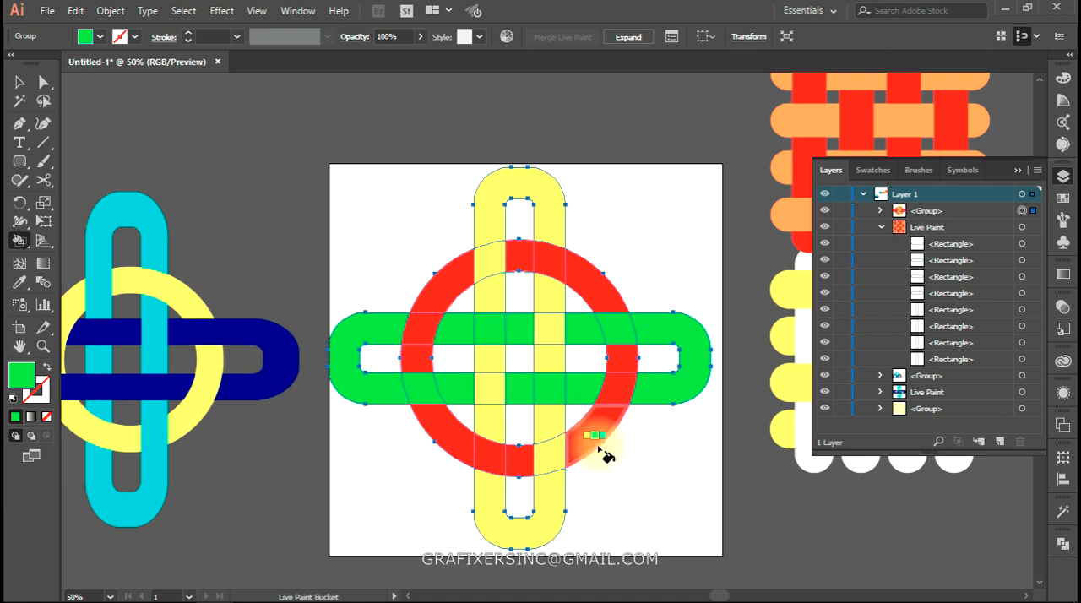
Select the circle's outer path directly and expand the new Live Paint group in the layer list to show its individual paths
{"action": "key", "text": "a"}
{"action": "left_click", "coordinate": [662, 491]}
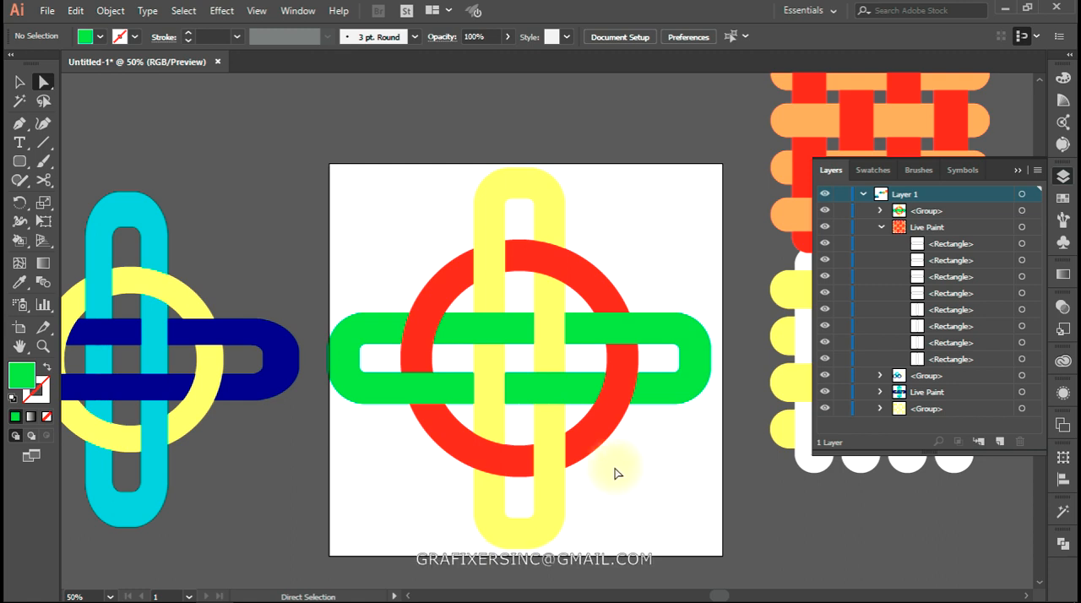
{"action": "left_click", "coordinate": [589, 445]}
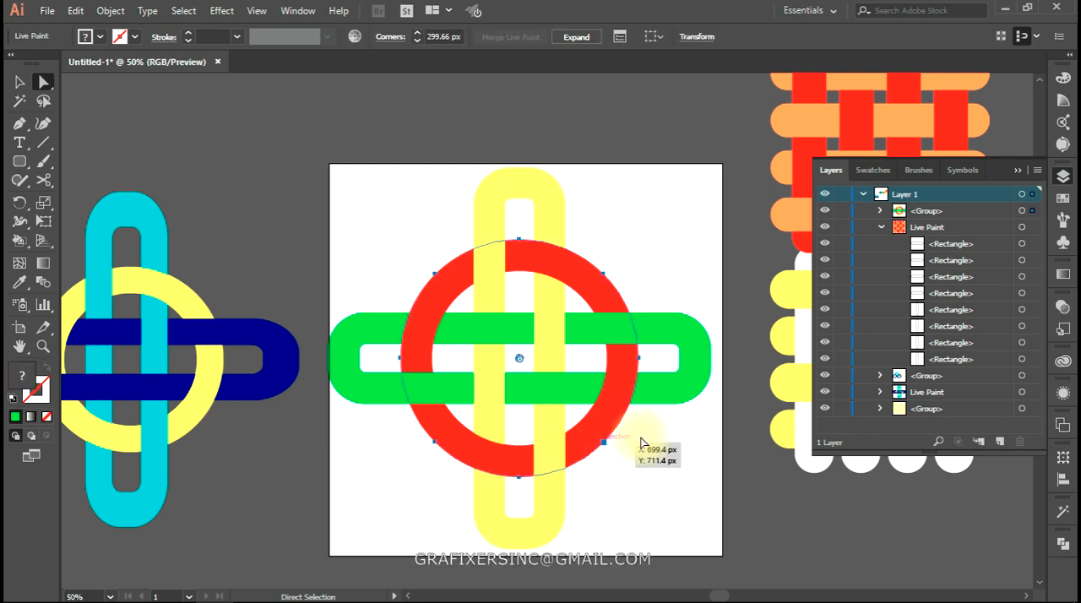
{"action": "left_click", "coordinate": [882, 227]}
{"action": "left_click", "coordinate": [881, 211]}
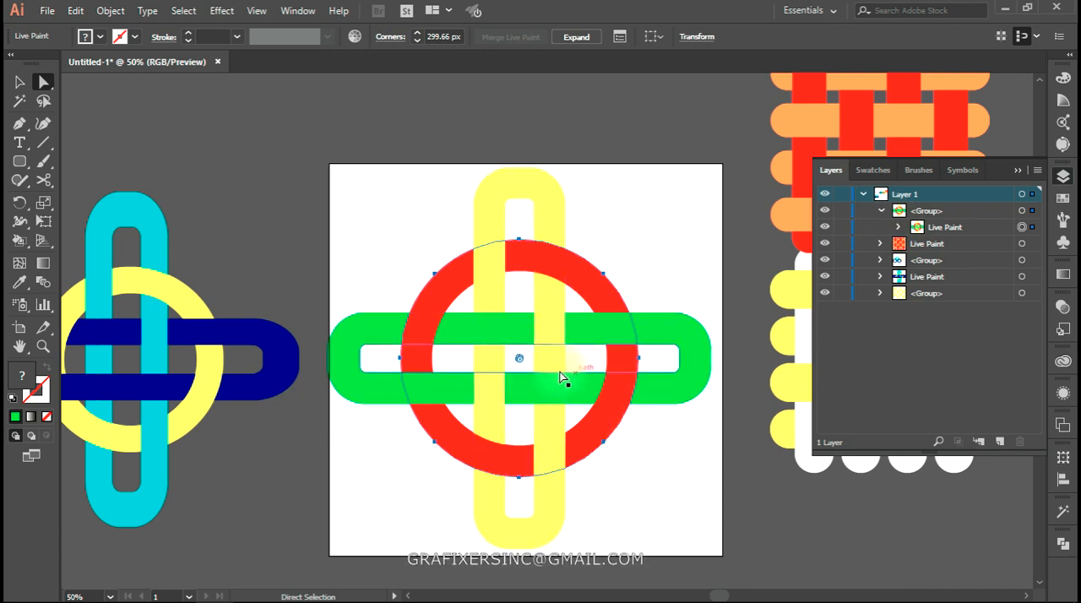
{"action": "left_click", "coordinate": [898, 228]}
Examine which ring or circle edge each path in the Live Paint group controls by selecting the paths individually
{"action": "left_click", "coordinate": [545, 271]}
{"action": "left_click", "coordinate": [694, 303]}
{"action": "left_click", "coordinate": [519, 195]}
{"action": "left_click", "coordinate": [639, 330], "text": "shift"}
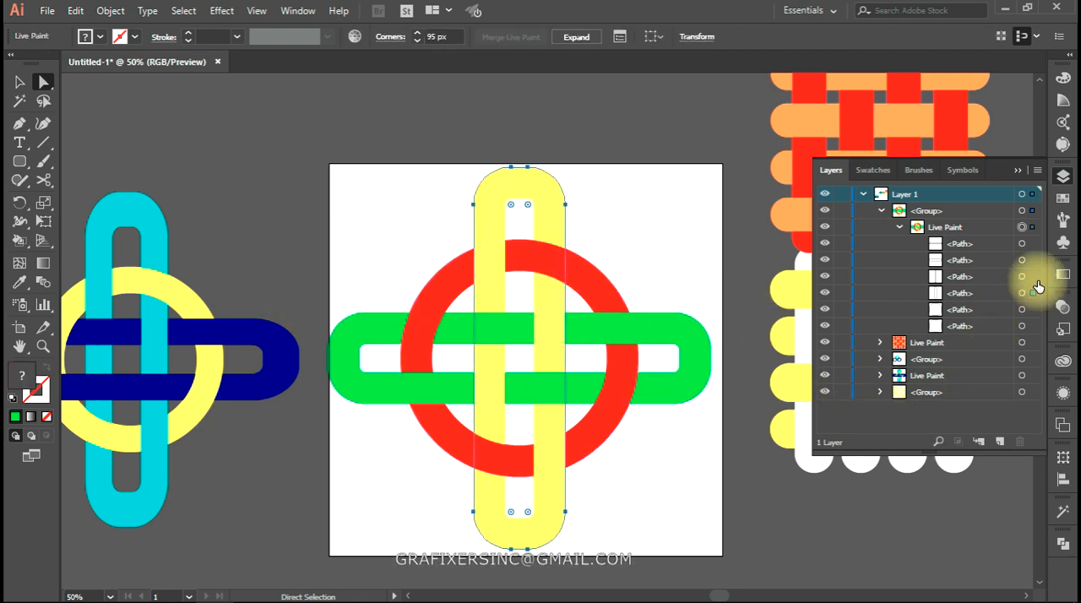
{"action": "left_click", "coordinate": [1023, 325]}
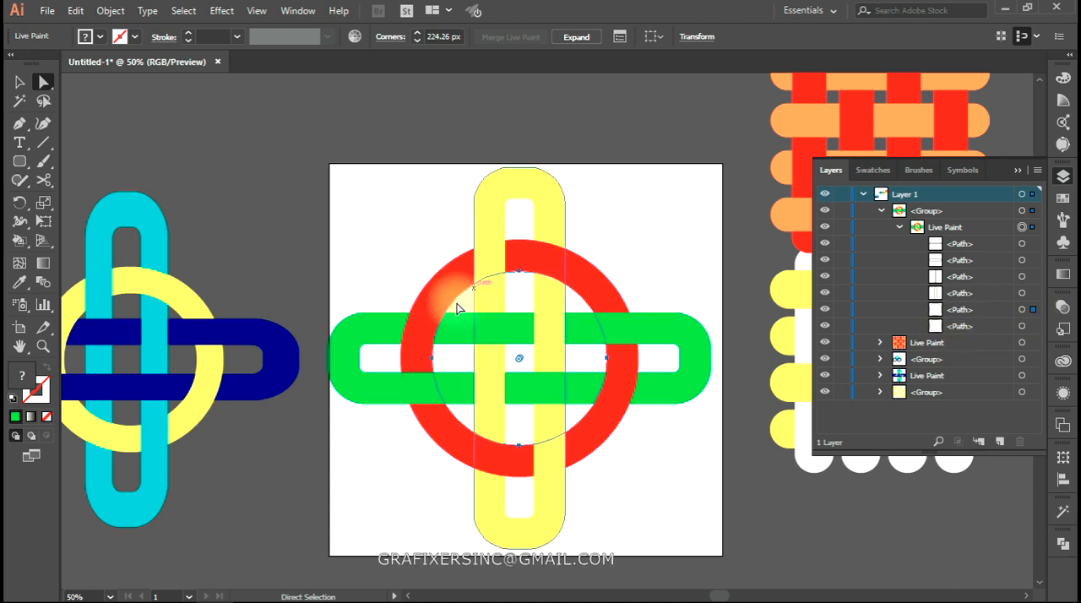
{"action": "left_click", "coordinate": [1027, 295]}
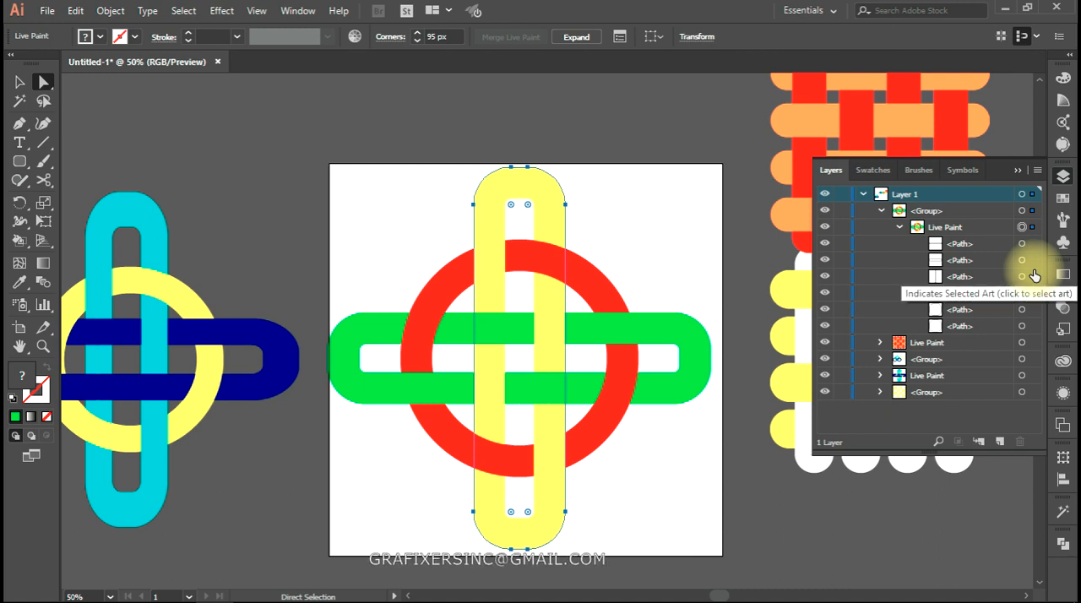
{"action": "left_click", "coordinate": [1030, 294]}
{"action": "left_click", "coordinate": [1030, 264]}
{"action": "left_click", "coordinate": [1030, 243]}
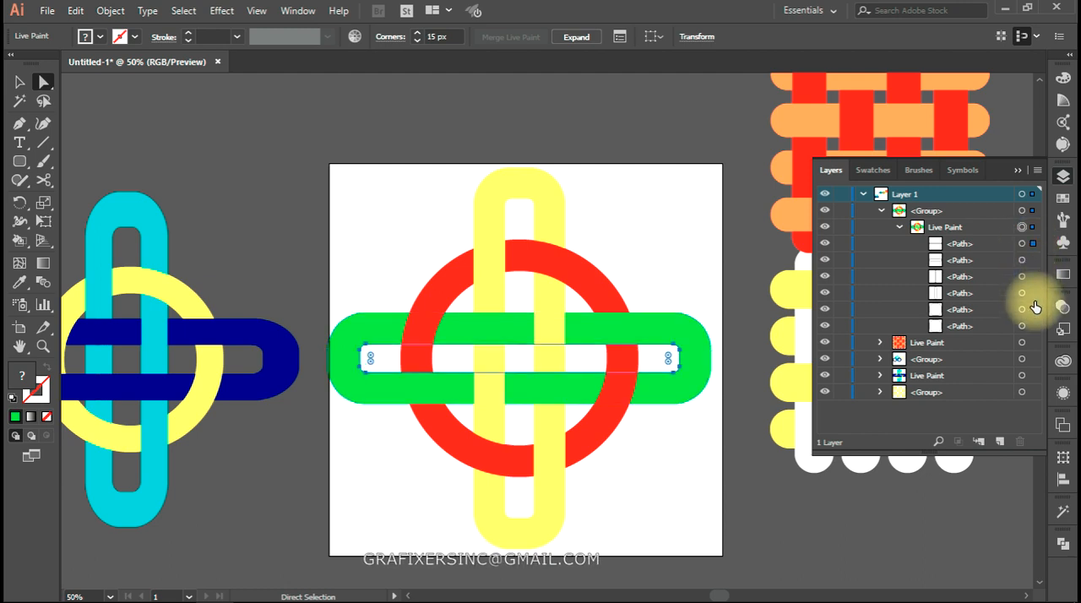
Select the yellow ring's outer and inner paths together and nudge them sideways in both directions, ending slightly left of the circle's centre
{"action": "left_click", "coordinate": [1034, 293]}
{"action": "left_click", "coordinate": [1033, 277], "text": "shift"}
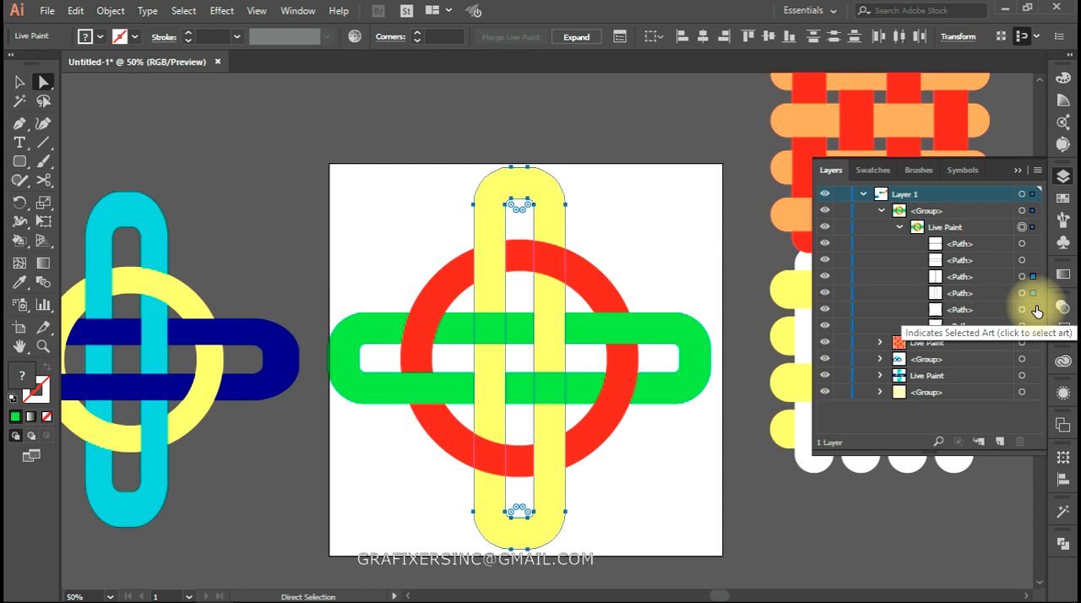
{"action": "key", "text": "shift+Right"}
{"action": "key", "text": "shift+Right"}
{"action": "key", "text": "shift+Right"}
{"action": "key", "text": "shift+Right"}
{"action": "key", "text": "shift+Right"}
{"action": "key", "text": "shift+Right"}
{"action": "key", "text": "shift+Right"}
{"action": "key", "text": "shift+Right"}
{"action": "key", "text": "shift+Right"}
{"action": "key", "text": "shift+Right"}
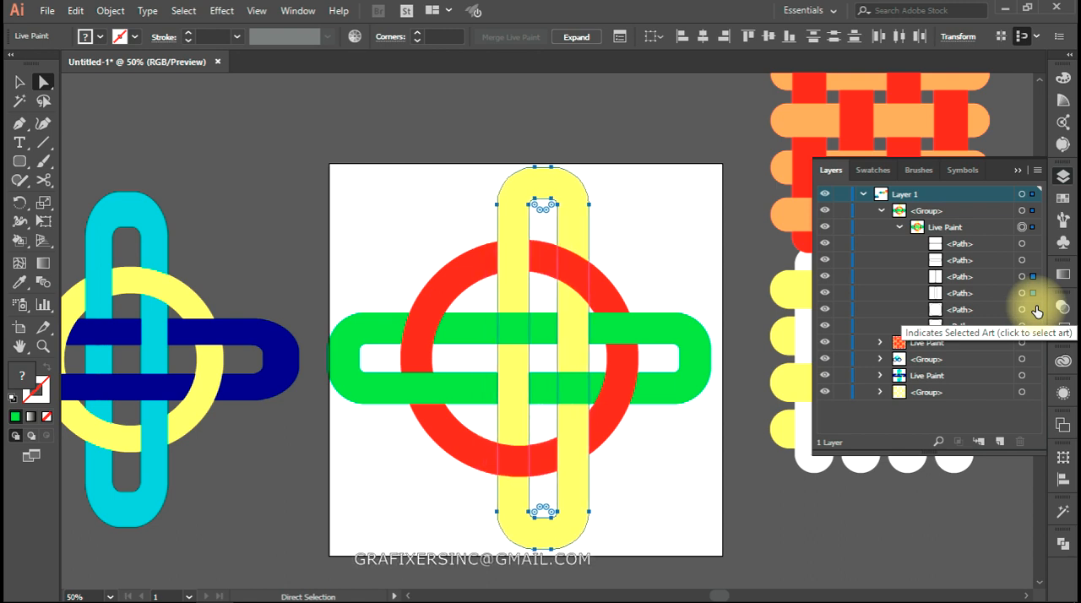
{"action": "key", "text": "shift+Left"}
{"action": "key", "text": "shift+Left"}
{"action": "key", "text": "shift+Left"}
{"action": "key", "text": "shift+Left"}
{"action": "key", "text": "shift+Left"}
{"action": "key", "text": "shift+Left"}
{"action": "key", "text": "shift+Left"}
{"action": "key", "text": "shift+Left"}
{"action": "key", "text": "shift+Left"}
{"action": "key", "text": "shift+Left"}
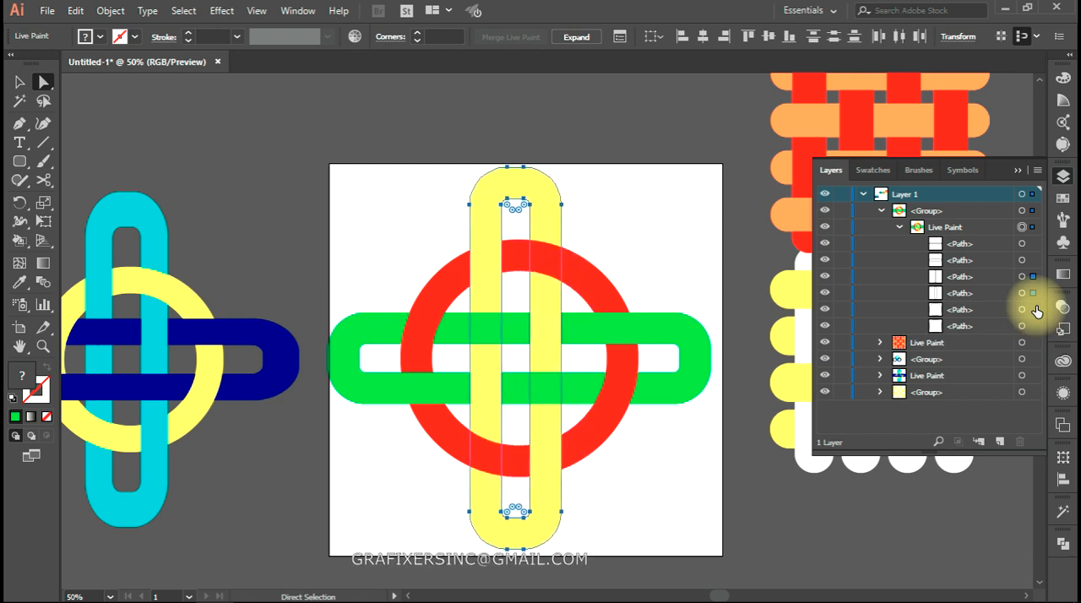
{"action": "key", "text": "shift+Left"}
{"action": "key", "text": "shift+Left"}
{"action": "key", "text": "shift+Left"}
{"action": "key", "text": "shift+Left"}
{"action": "key", "text": "shift+Left"}
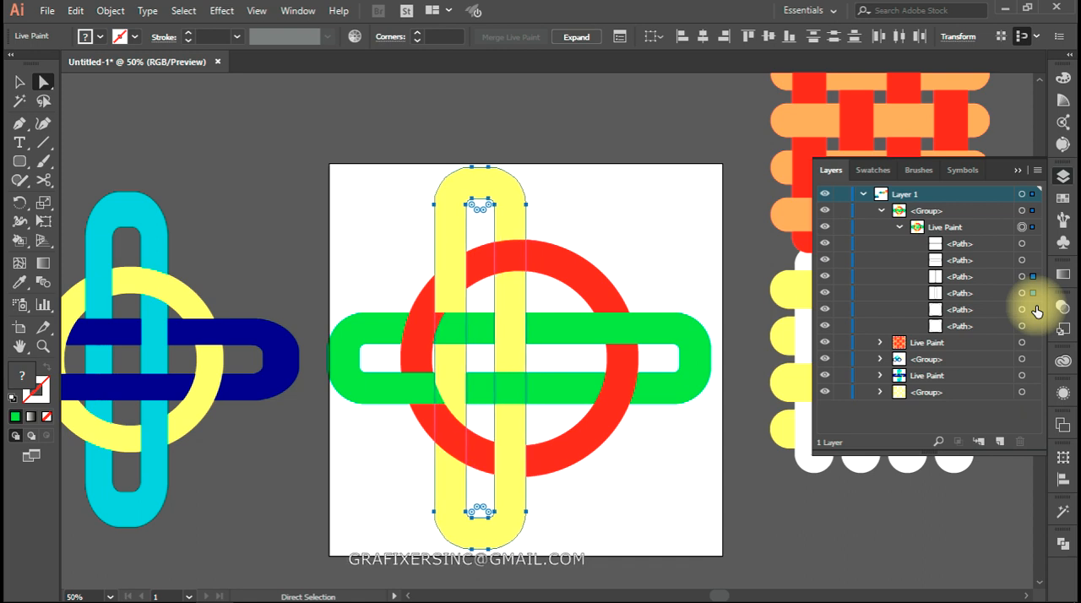
{"action": "key", "text": "shift+Right"}
{"action": "key", "text": "shift+Right"}
{"action": "key", "text": "shift+Right"}
{"action": "key", "text": "shift+Right"}
{"action": "key", "text": "shift+Right"}
{"action": "key", "text": "shift+Right"}
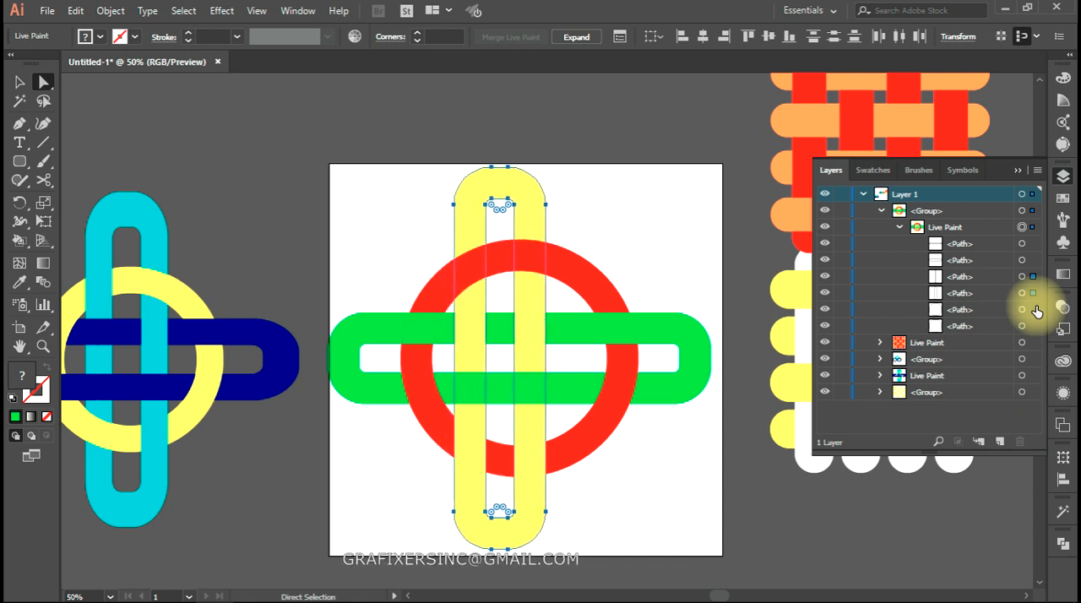
Nudge the yellow ring's selected outer and inner paths back and forth sideways across the red circle, finishing slightly left of its centre
{"action": "key", "text": "shift+Left"}
{"action": "key", "text": "shift+Left"}
{"action": "key", "text": "shift+Left"}
{"action": "key", "text": "shift+Left"}
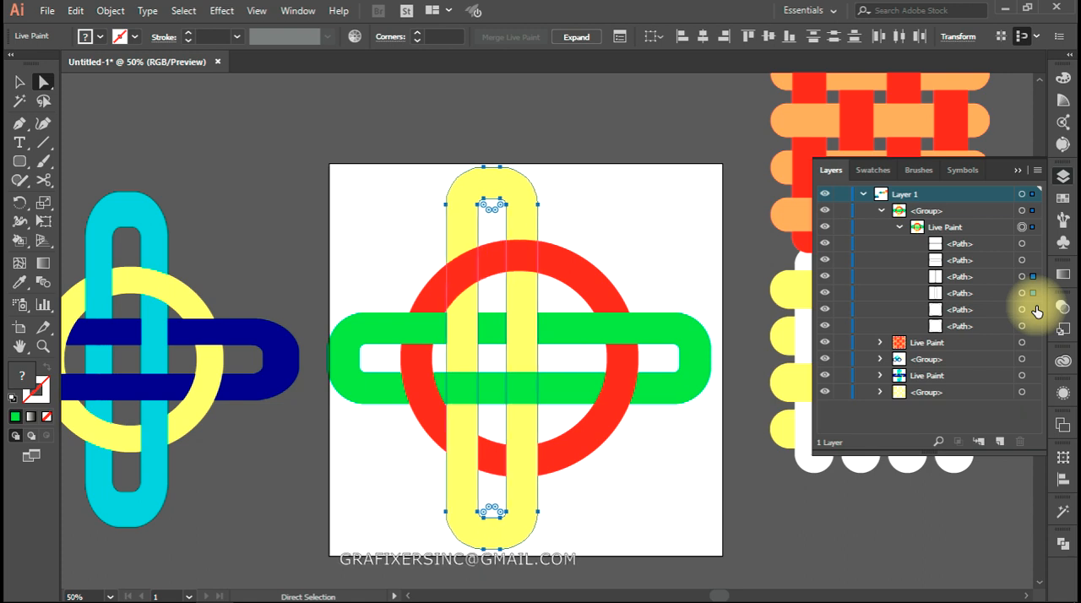
{"action": "key", "text": "shift+Right"}
{"action": "key", "text": "shift+Right"}
{"action": "key", "text": "shift+Right"}
{"action": "key", "text": "shift+Right"}
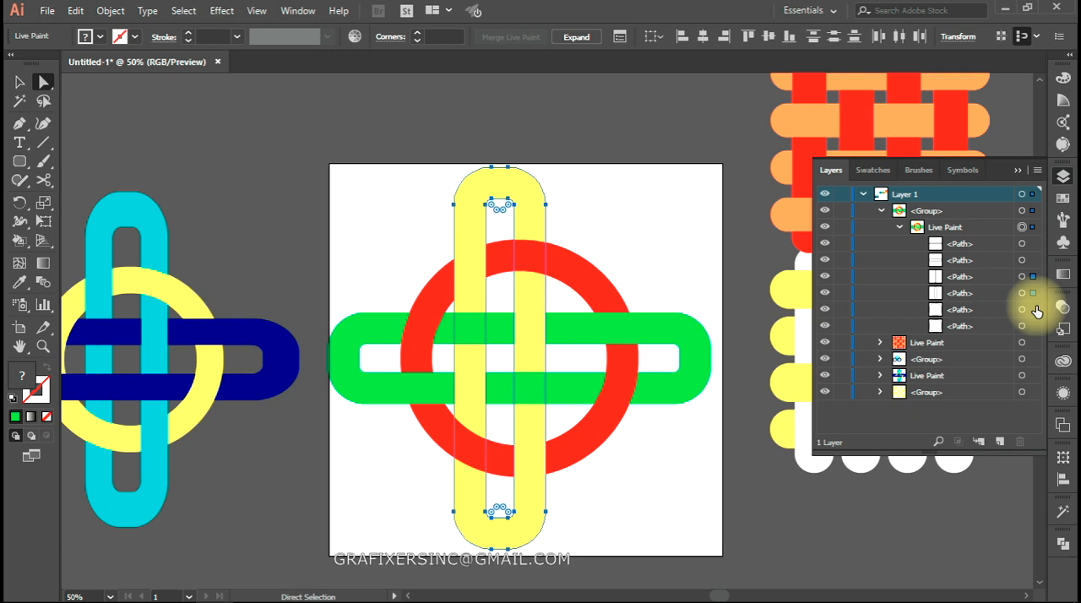
{"action": "key", "text": "shift+Right"}
{"action": "key", "text": "shift+Right"}
{"action": "key", "text": "shift+Right"}
{"action": "key", "text": "shift+Right"}
{"action": "key", "text": "shift+Left"}
{"action": "key", "text": "shift+Left"}
{"action": "key", "text": "shift+Left"}
{"action": "key", "text": "shift+Left"}
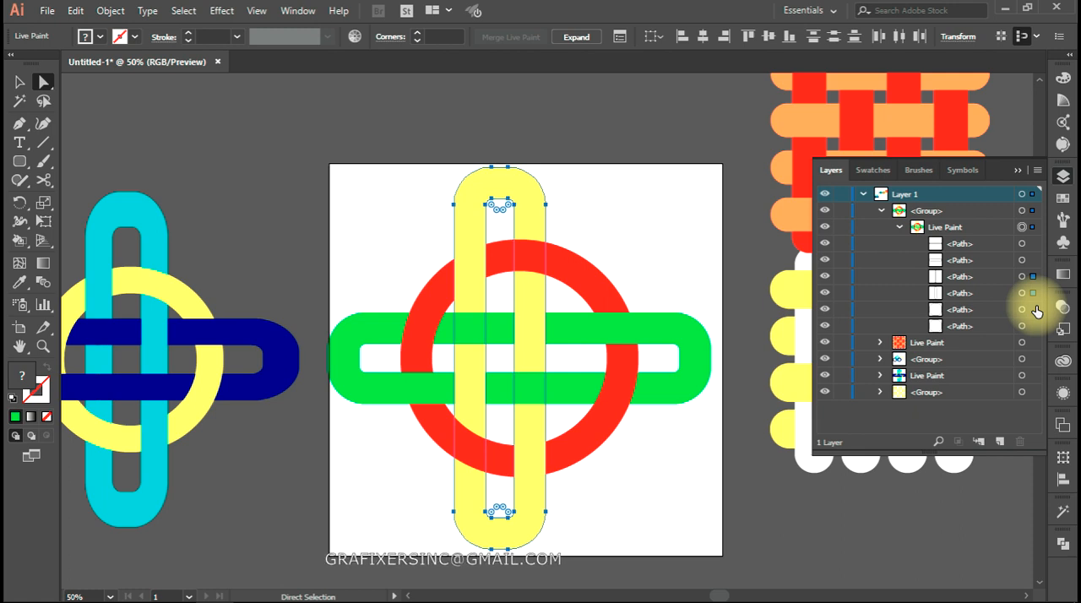
{"action": "key", "text": "shift+Left"}
{"action": "key", "text": "shift+Left"}
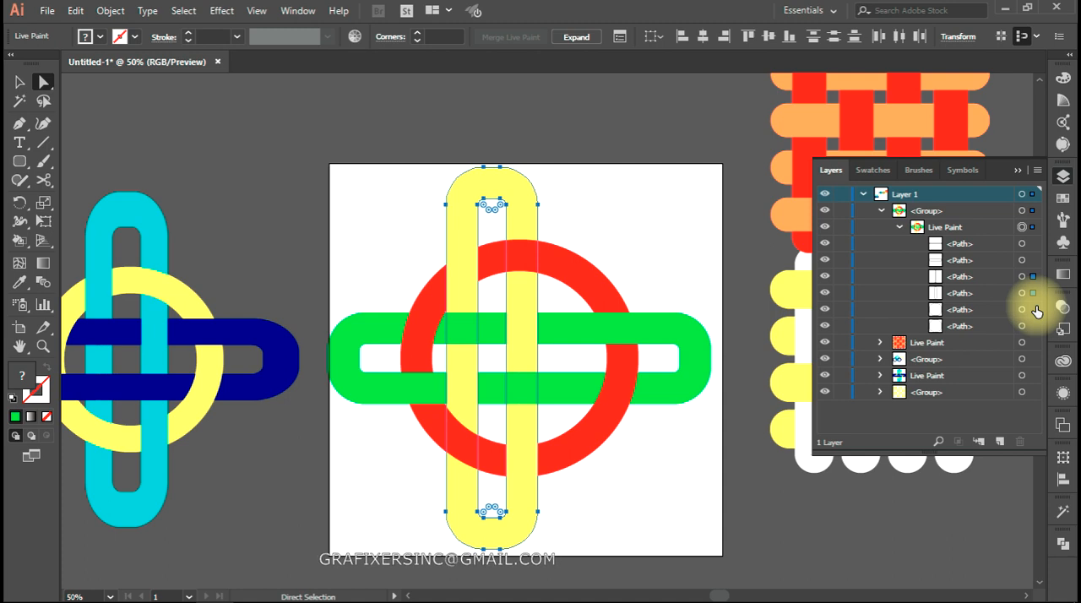
{"action": "key", "text": "shift+Left"}
{"action": "left_click", "coordinate": [1032, 293], "text": "shift"}
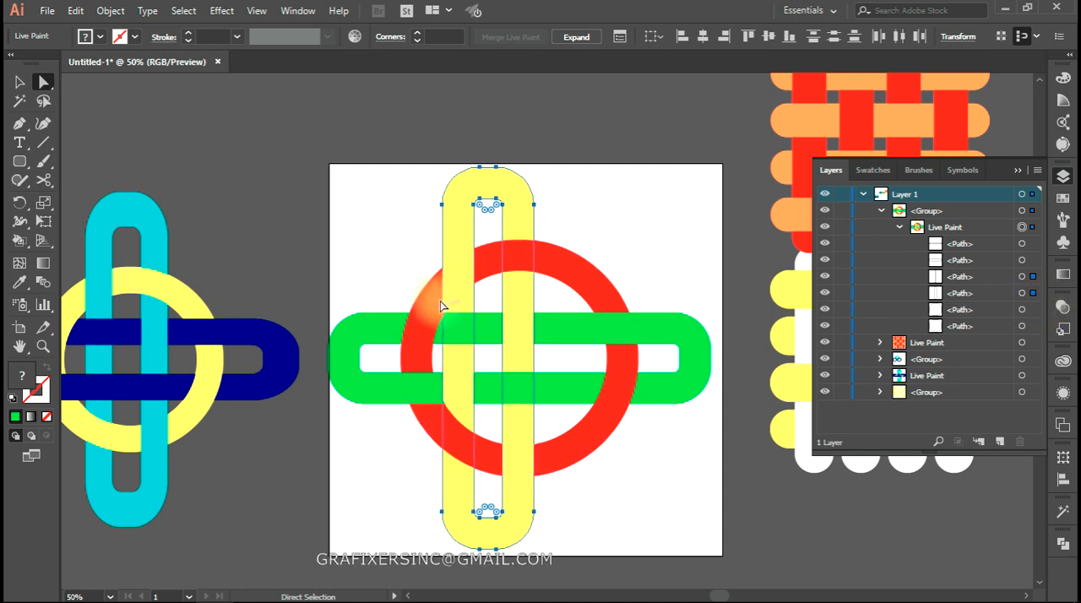
{"action": "key", "text": "shift+Left"}
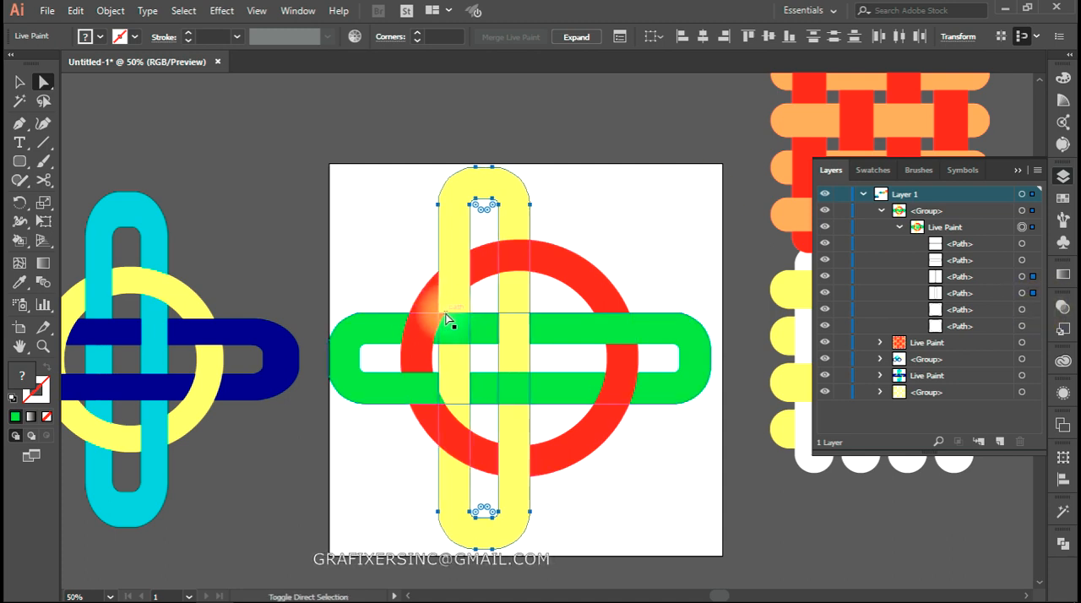
{"action": "key", "text": "shift+Left"}
{"action": "key", "text": "shift+Left"}
{"action": "key", "text": "shift+Left"}
{"action": "key", "text": "shift+Left"}
{"action": "key", "text": "shift+Right"}
{"action": "key", "text": "shift+Right"}
{"action": "key", "text": "shift+Right"}
{"action": "key", "text": "shift+Right"}
{"action": "key", "text": "shift+Right"}
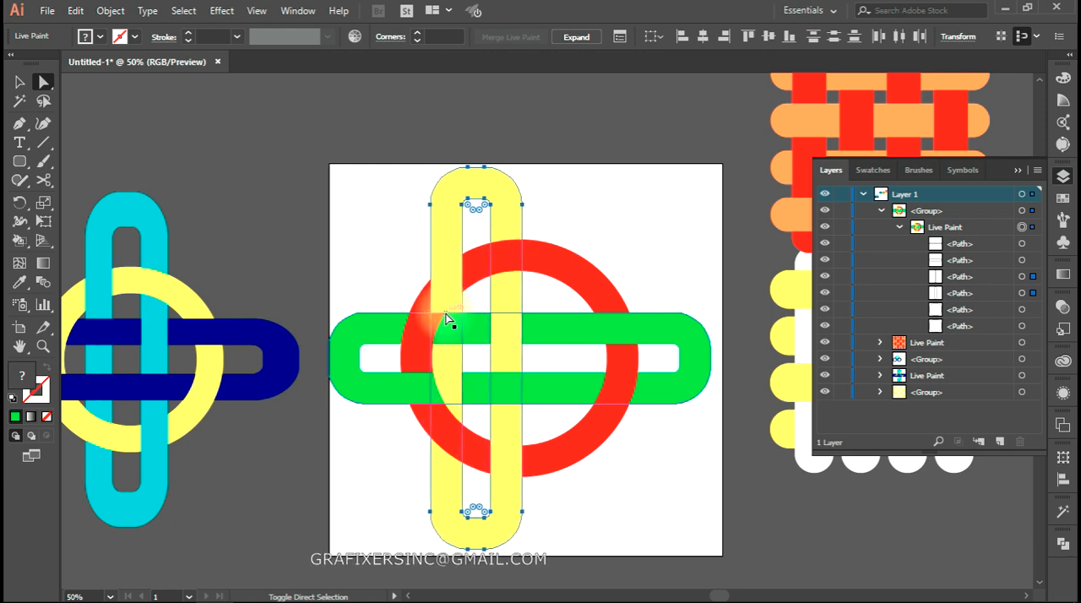
{"action": "key", "text": "shift+Right"}
{"action": "key", "text": "shift+Right"}
{"action": "key", "text": "shift+Right"}
{"action": "key", "text": "shift+Right"}
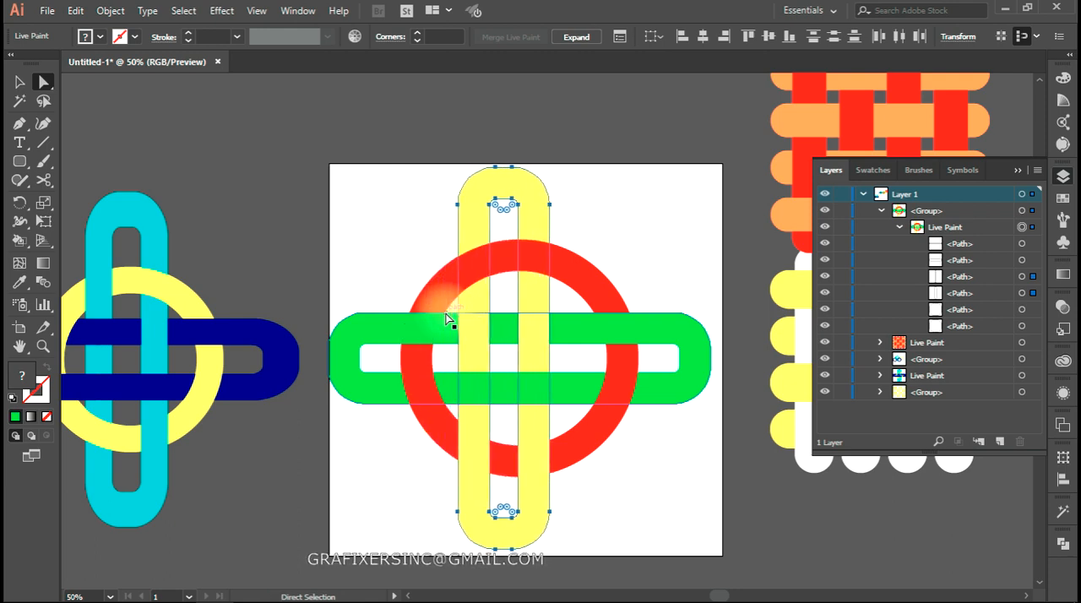
{"action": "key", "text": "shift+Left"}
{"action": "key", "text": "shift+Left"}
{"action": "key", "text": "shift+Left"}
{"action": "key", "text": "shift+Left"}
{"action": "key", "text": "shift+Left"}
{"action": "key", "text": "shift+Left"}
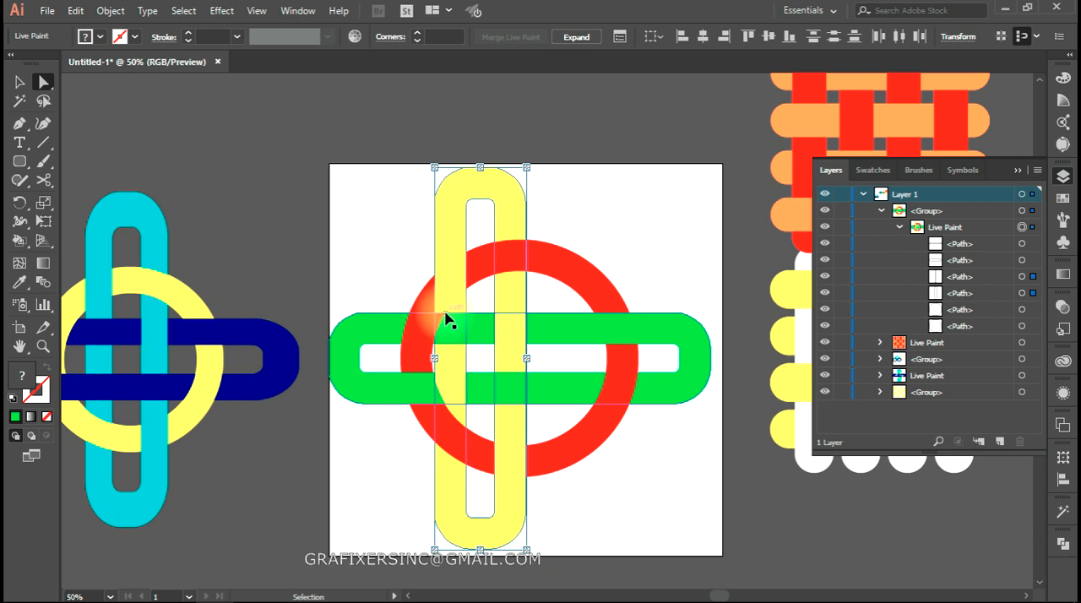
{"action": "key", "text": "shift+Right"}
{"action": "key", "text": "shift+Right"}
{"action": "key", "text": "shift+Right"}
{"action": "key", "text": "shift+Right"}
{"action": "key", "text": "shift+Right"}
{"action": "key", "text": "shift+Right"}
{"action": "key", "text": "shift+Right"}
{"action": "key", "text": "shift+Right"}
{"action": "key", "text": "shift+Right"}
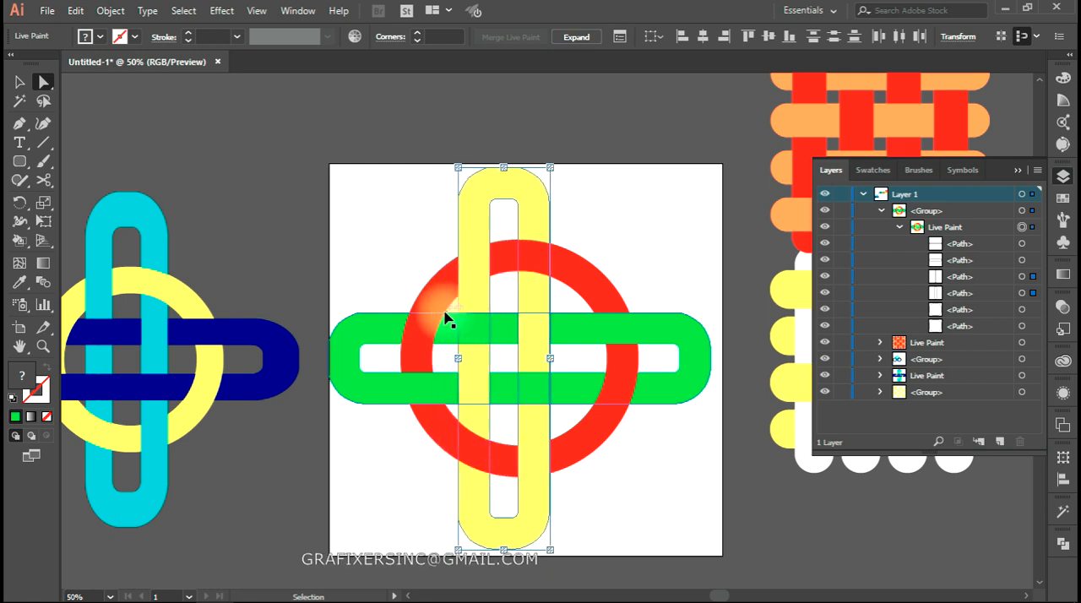
Move the interlocked circle artwork off the artboard, place the five-ring sample just below the artboard and scale it down
{"action": "scroll", "coordinate": [601, 305], "scroll_direction": "down", "scroll_amount": 4}
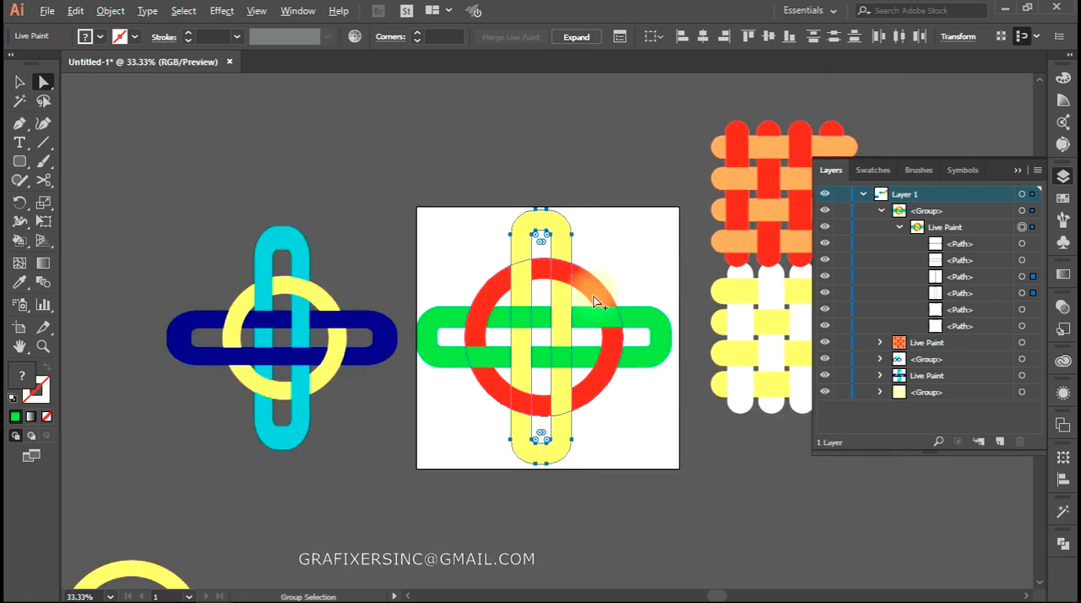
{"action": "key", "text": "v"}
{"action": "left_click", "coordinate": [591, 168]}
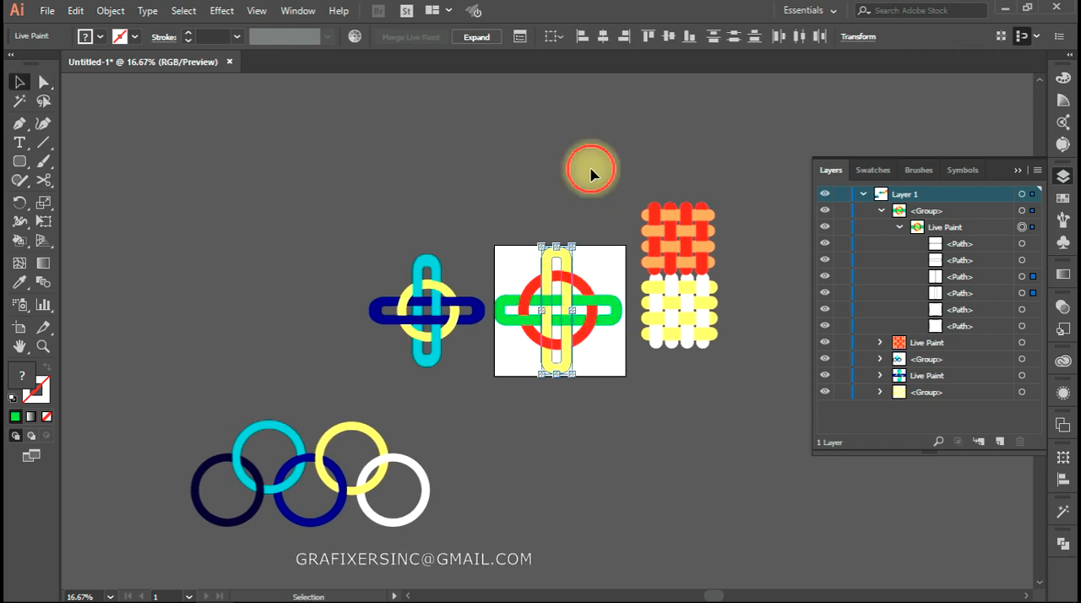
{"action": "left_click_drag", "start_coordinate": [578, 291], "coordinate": [356, 227]}
{"action": "left_click_drag", "start_coordinate": [375, 482], "coordinate": [611, 448]}
{"action": "left_click_drag", "start_coordinate": [665, 494], "coordinate": [621, 475]}
{"action": "scroll", "coordinate": [618, 438], "scroll_direction": "up", "scroll_amount": 2}
{"action": "left_click_drag", "start_coordinate": [556, 437], "coordinate": [524, 483]}
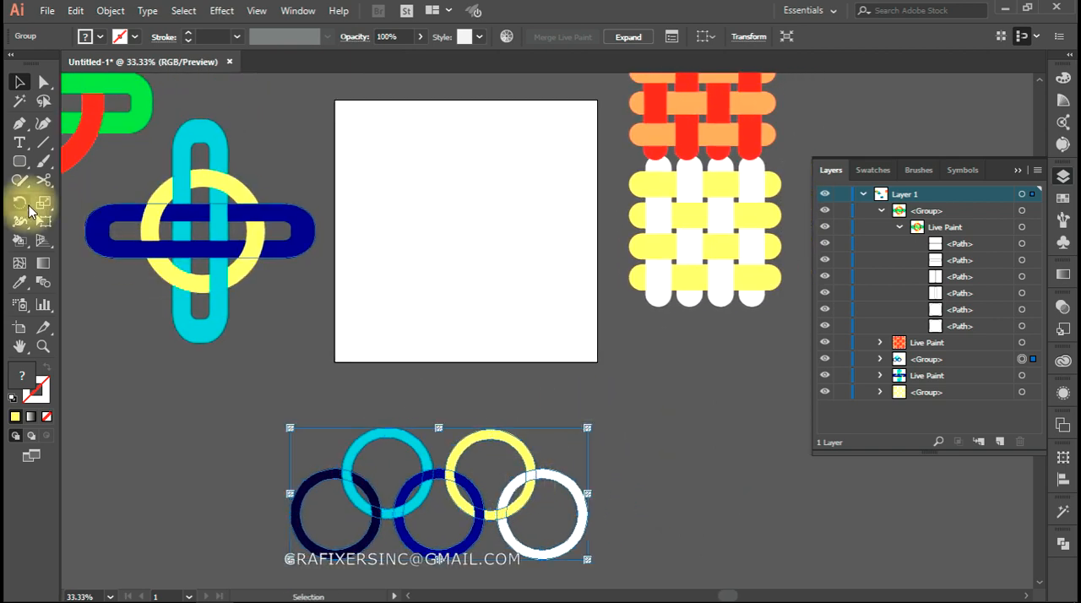
Draw a circle about 310 px wide on the empty artboard with no fill and a 40 pt dark blue stroke
{"action": "left_click", "coordinate": [19, 160]}
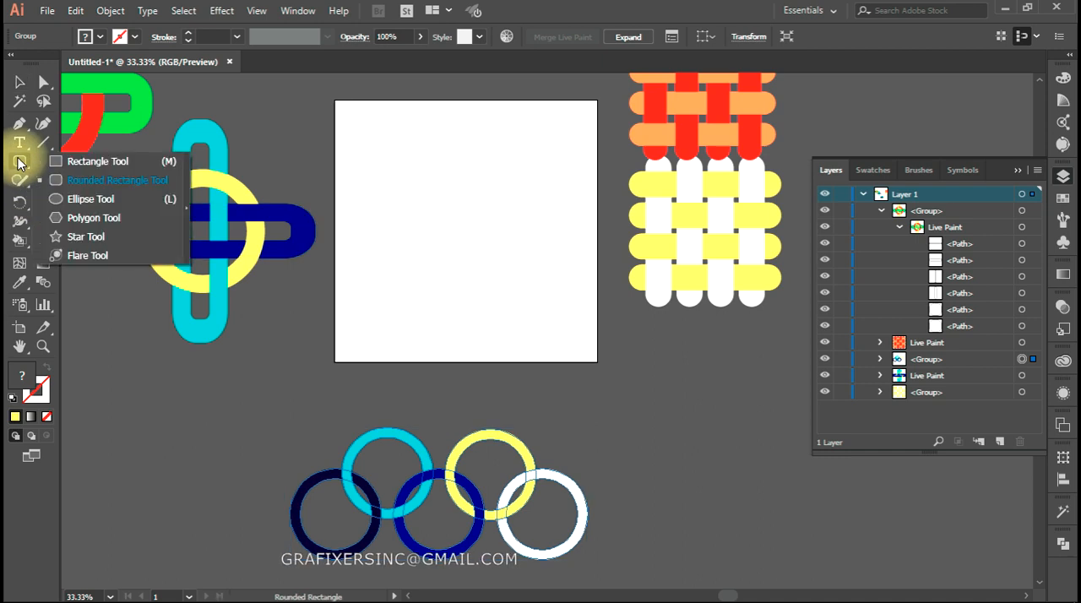
{"action": "left_click", "coordinate": [91, 199]}
{"action": "left_click_drag", "start_coordinate": [364, 160], "coordinate": [445, 239]}
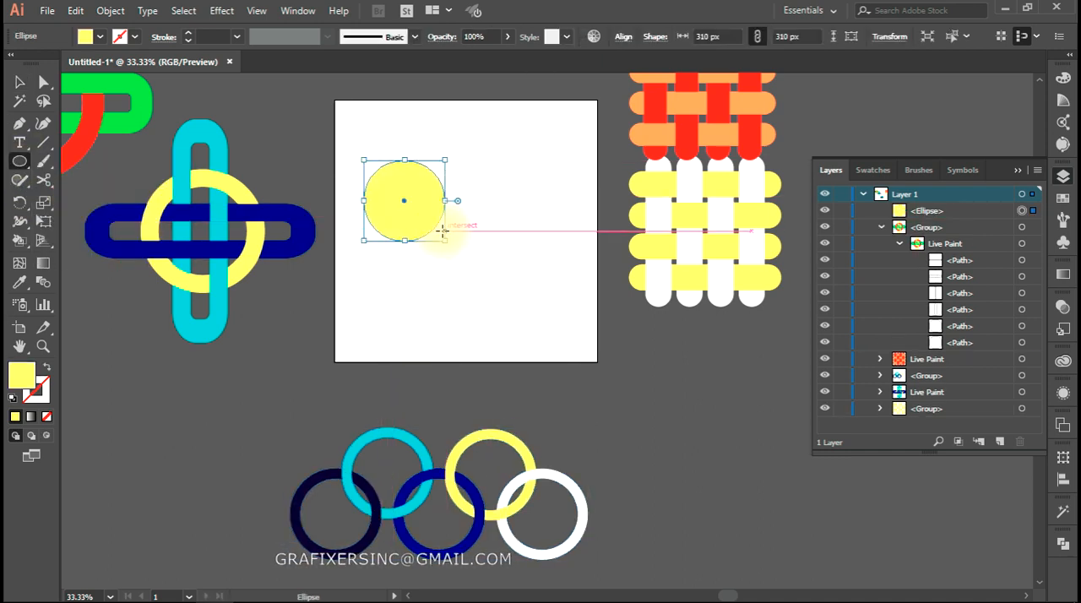
{"action": "left_click", "coordinate": [47, 366]}
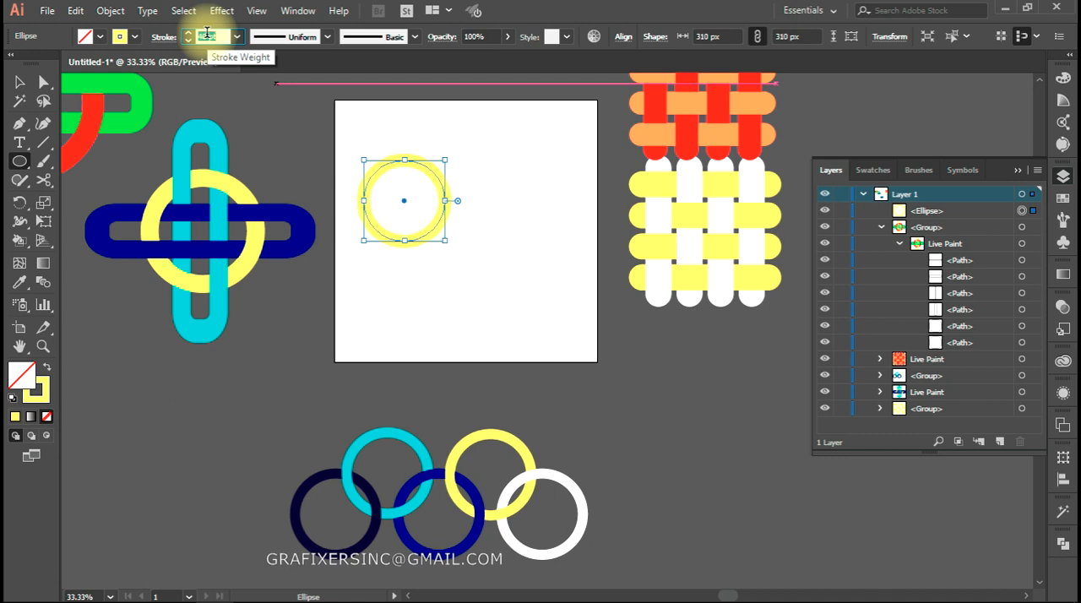
{"action": "left_click", "coordinate": [132, 38]}
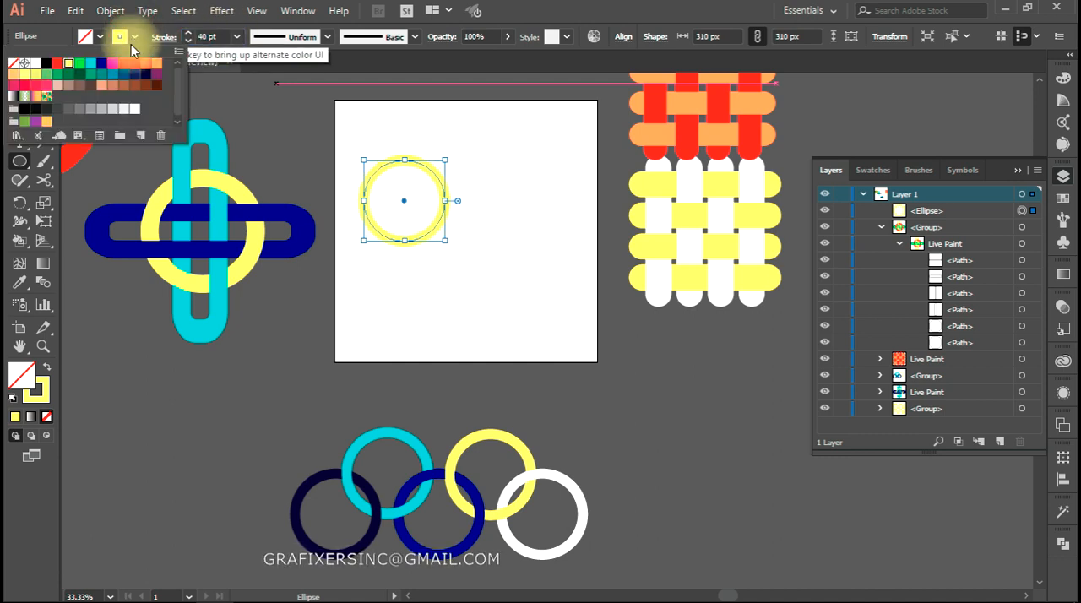
{"action": "left_click", "coordinate": [101, 63]}
{"action": "key", "text": "v"}
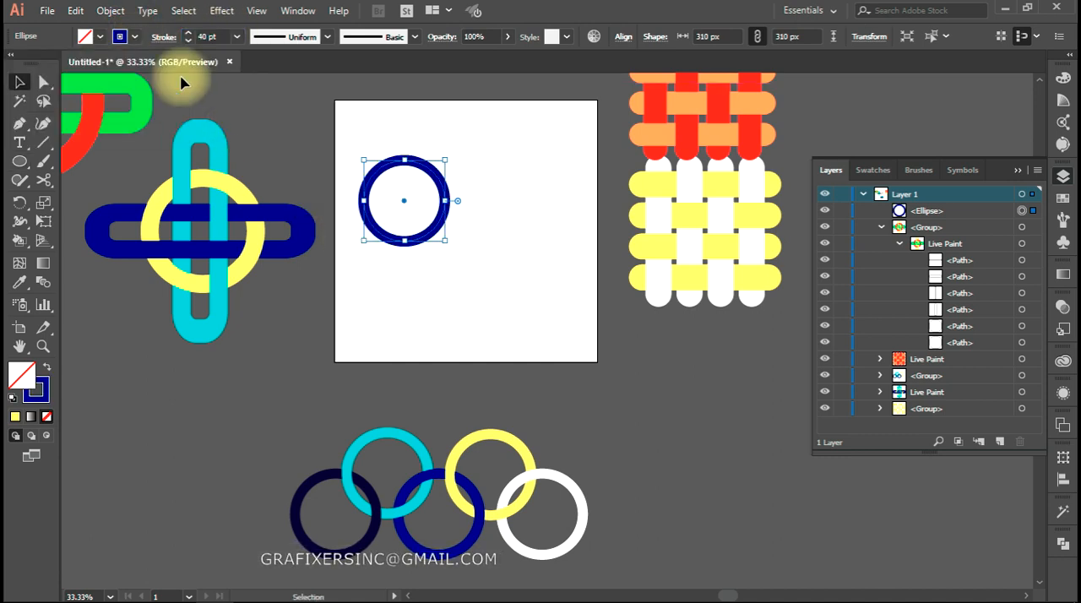
Expand the fill and stroke of the dark blue circle into a ring shape
{"action": "left_click", "coordinate": [109, 10]}
{"action": "left_click", "coordinate": [187, 178]}
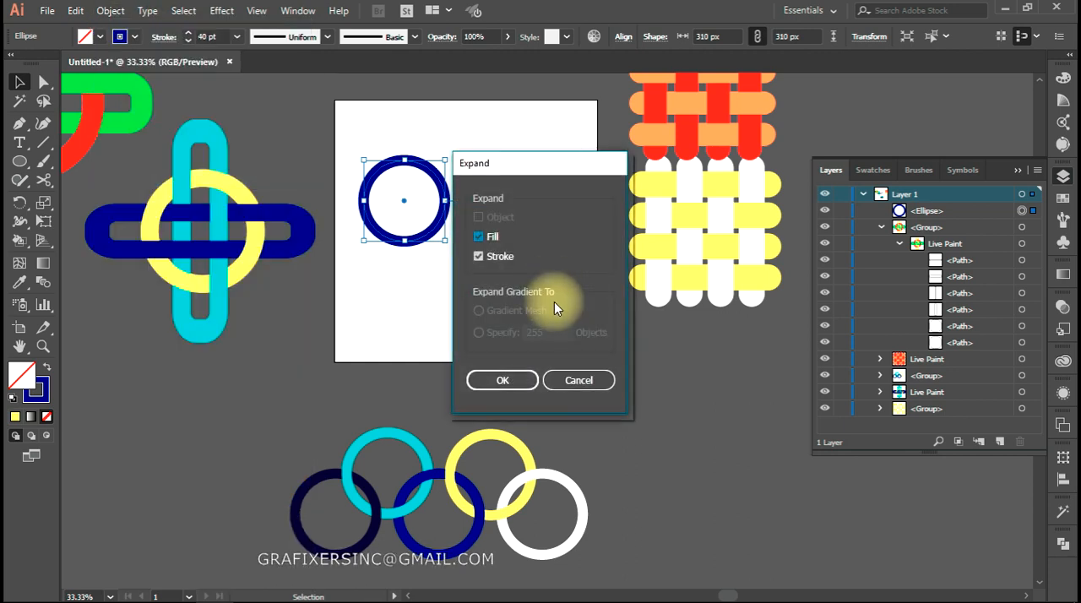
{"action": "left_click", "coordinate": [502, 381]}
Duplicate the blue ring into two rings above three, and scale all five down together on the artboard
{"action": "left_click_drag", "start_coordinate": [438, 226], "coordinate": [532, 236]}
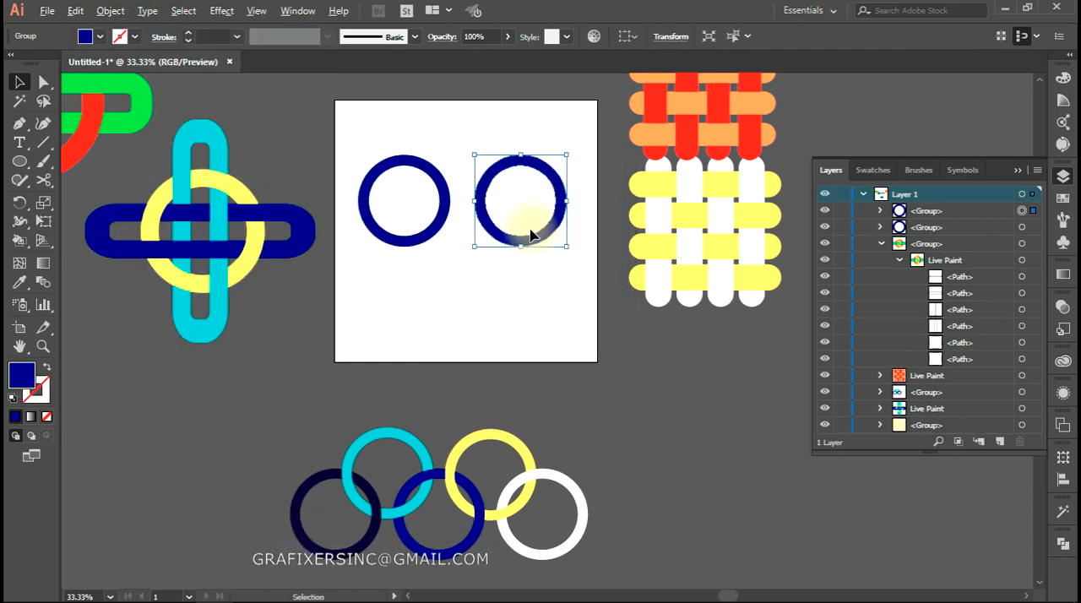
{"action": "left_click", "coordinate": [438, 233], "text": "shift"}
{"action": "left_click_drag", "start_coordinate": [439, 231], "coordinate": [377, 324]}
{"action": "left_click", "coordinate": [509, 324]}
{"action": "left_click_drag", "start_coordinate": [493, 315], "coordinate": [619, 313]}
{"action": "left_click_drag", "start_coordinate": [583, 144], "coordinate": [358, 345]}
{"action": "left_click_drag", "start_coordinate": [633, 174], "coordinate": [586, 177]}
{"action": "scroll", "coordinate": [524, 278], "scroll_direction": "up", "scroll_amount": 1}
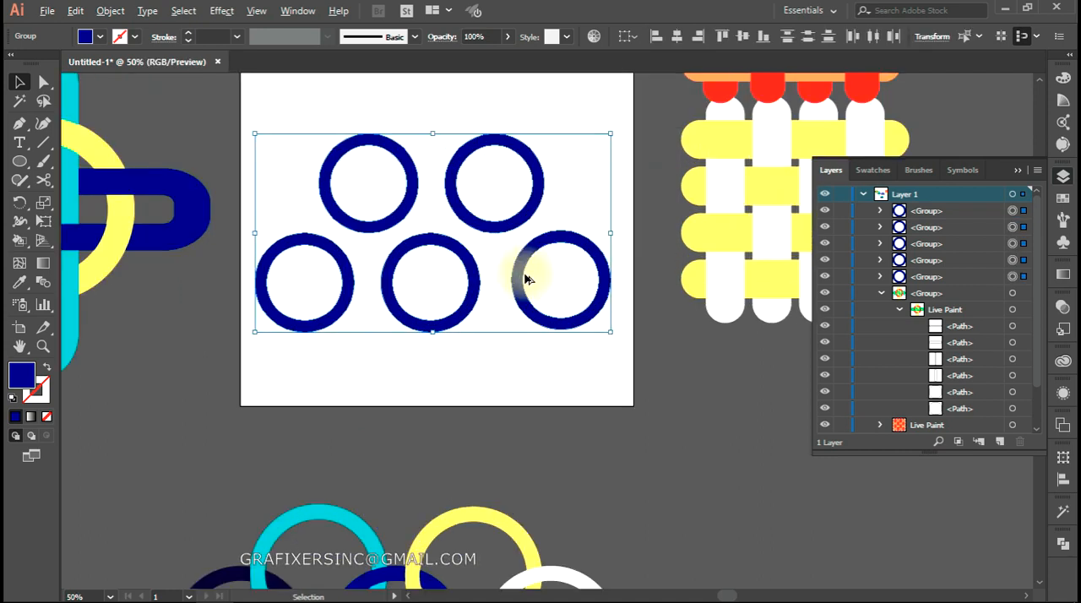
Shift the lower-left ring over its neighbour, try aligning all five rings by their horizontal centres, and undo the alignment
{"action": "scroll", "coordinate": [524, 278], "scroll_direction": "up", "scroll_amount": 1}
{"action": "left_click", "coordinate": [535, 366]}
{"action": "left_click_drag", "start_coordinate": [321, 361], "coordinate": [424, 361]}
{"action": "left_click_drag", "start_coordinate": [712, 126], "coordinate": [316, 345]}
{"action": "left_click", "coordinate": [678, 41]}
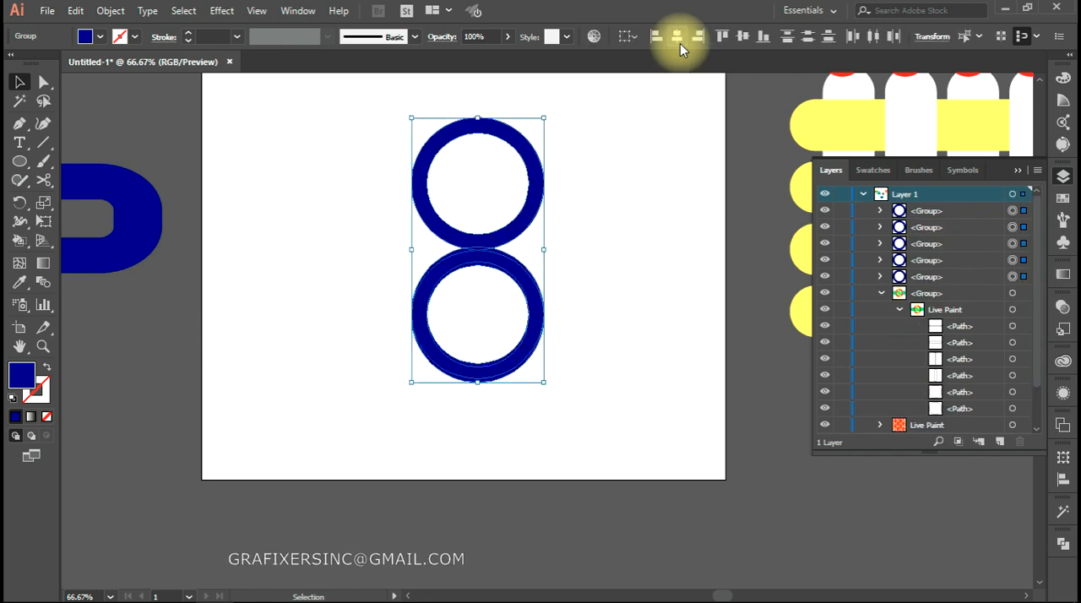
{"action": "key", "text": "ctrl+z"}
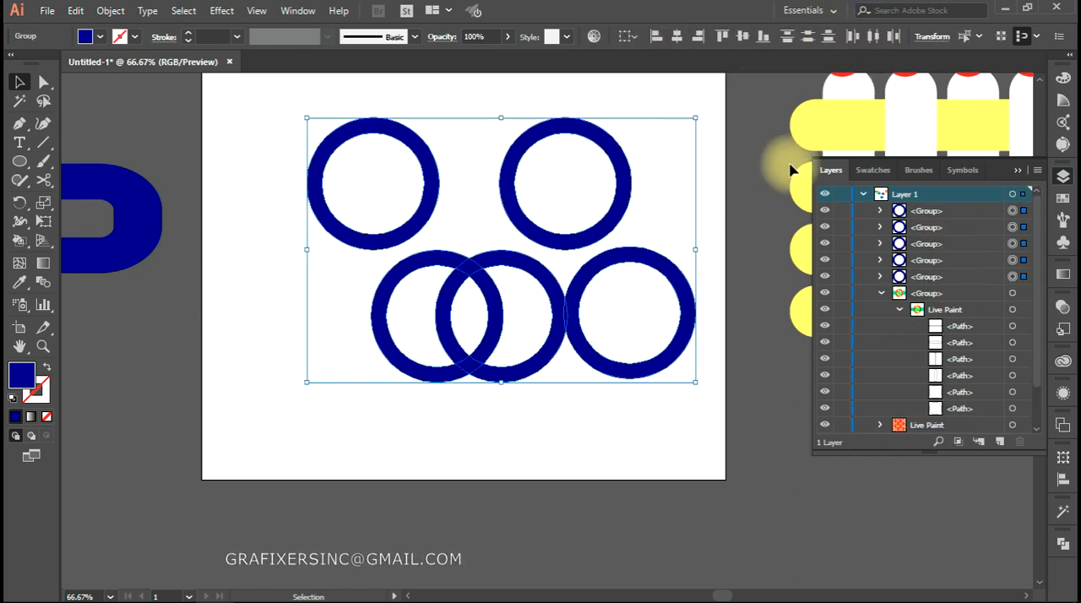
{"action": "left_click_drag", "start_coordinate": [691, 143], "coordinate": [368, 345]}
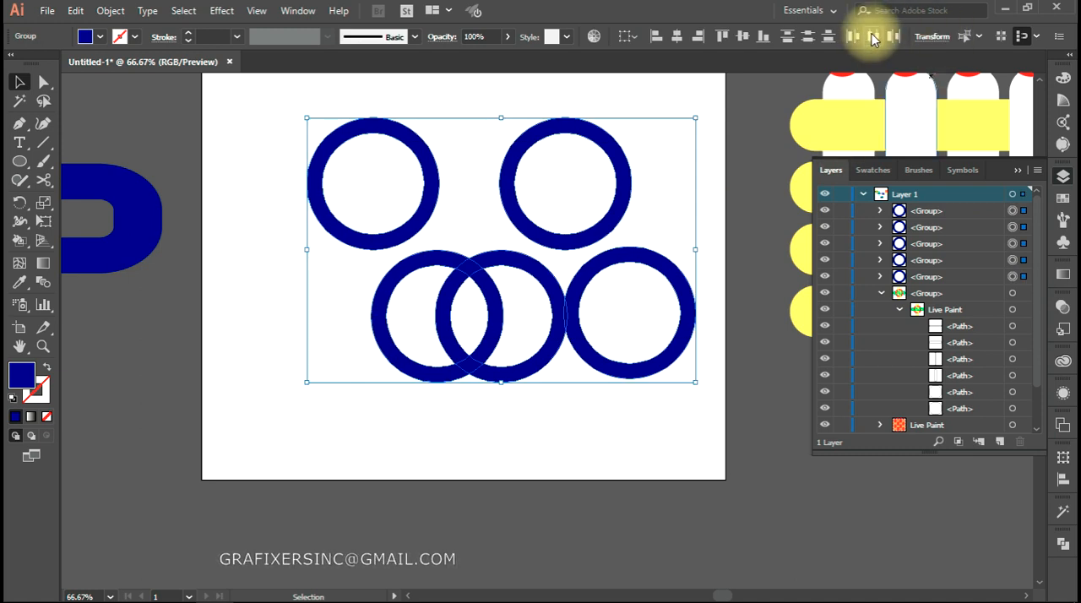
{"action": "left_click", "coordinate": [643, 406]}
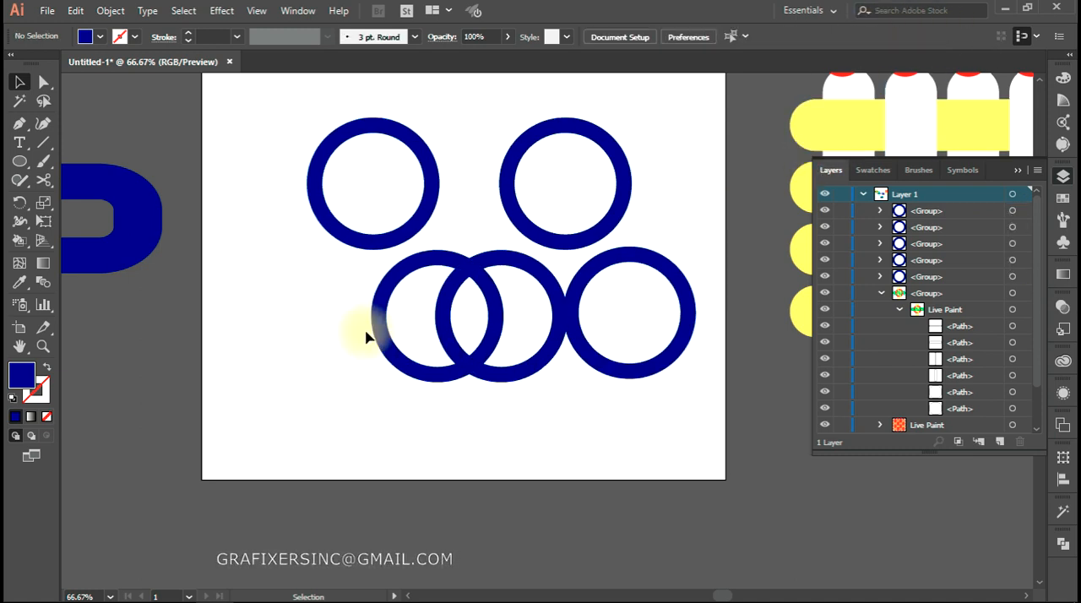
Move the lower-left ring outward, clear of its neighbour, and distribute all five rings evenly by their horizontal centres
{"action": "left_click_drag", "start_coordinate": [384, 339], "coordinate": [270, 339]}
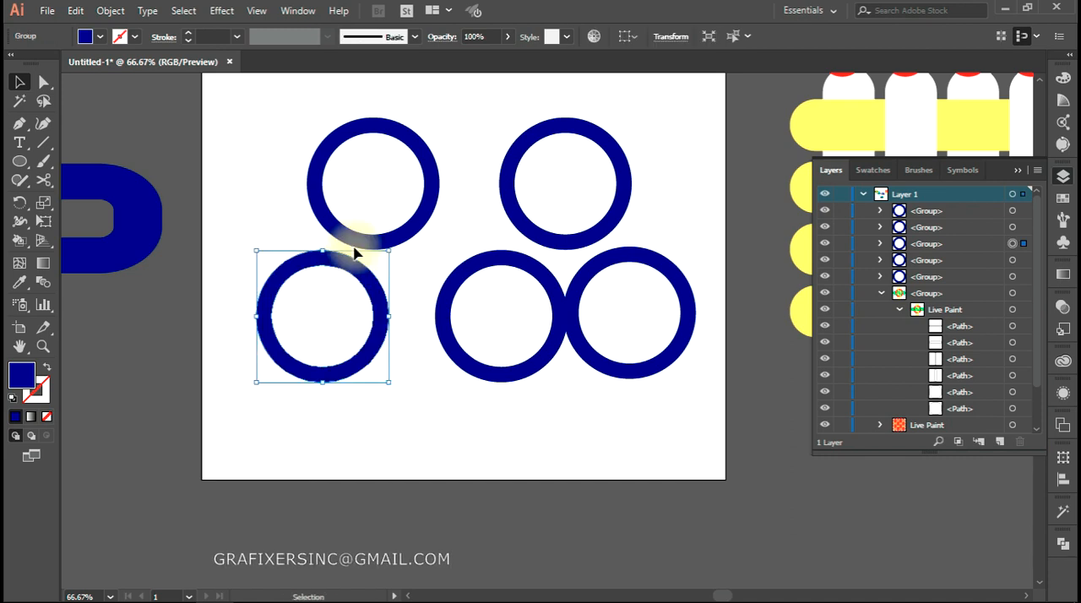
{"action": "left_click", "coordinate": [529, 233]}
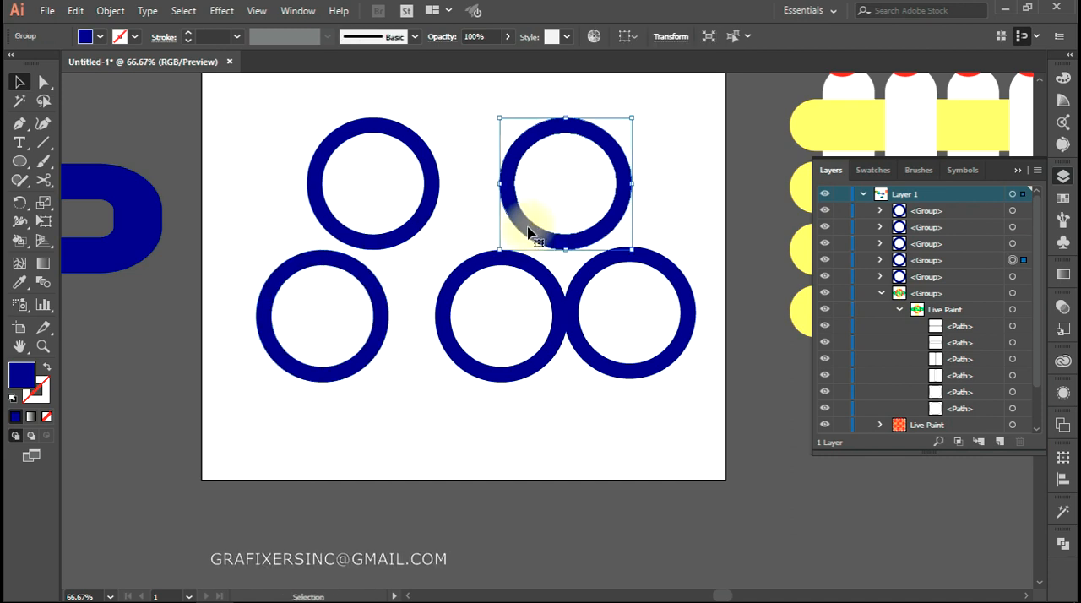
{"action": "left_click", "coordinate": [414, 235]}
{"action": "left_click", "coordinate": [558, 242]}
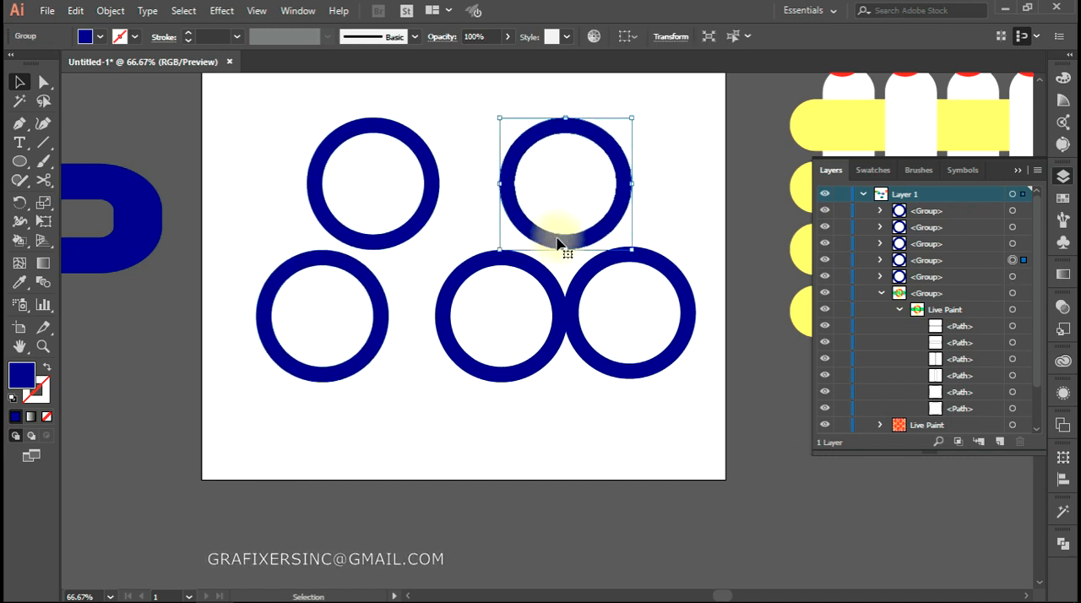
{"action": "left_click", "coordinate": [379, 349]}
{"action": "left_click", "coordinate": [499, 369]}
{"action": "left_click", "coordinate": [609, 370]}
{"action": "left_click_drag", "start_coordinate": [663, 177], "coordinate": [244, 432]}
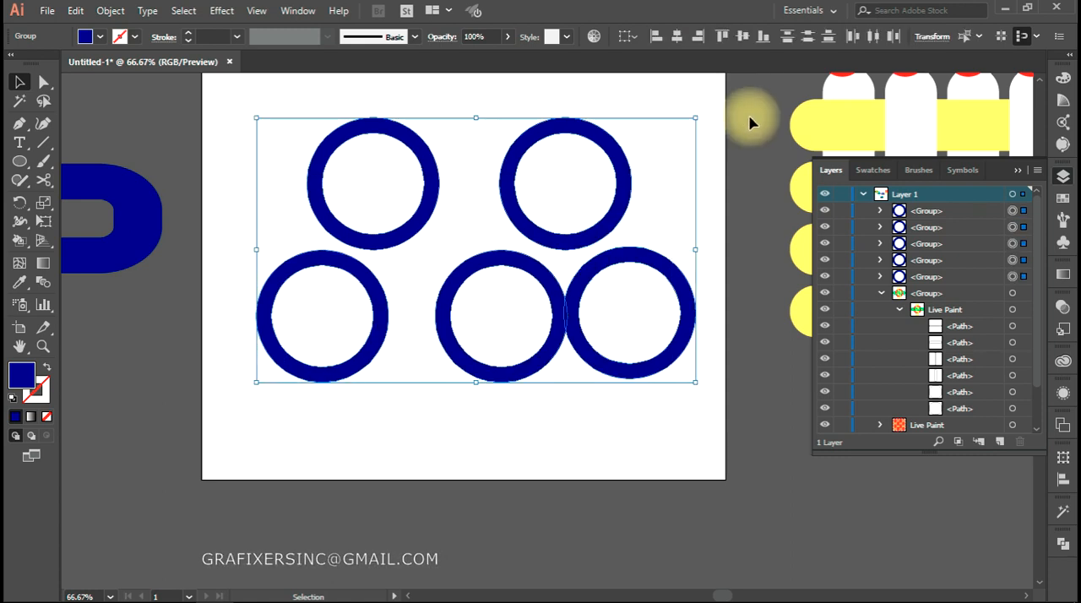
{"action": "left_click", "coordinate": [876, 36]}
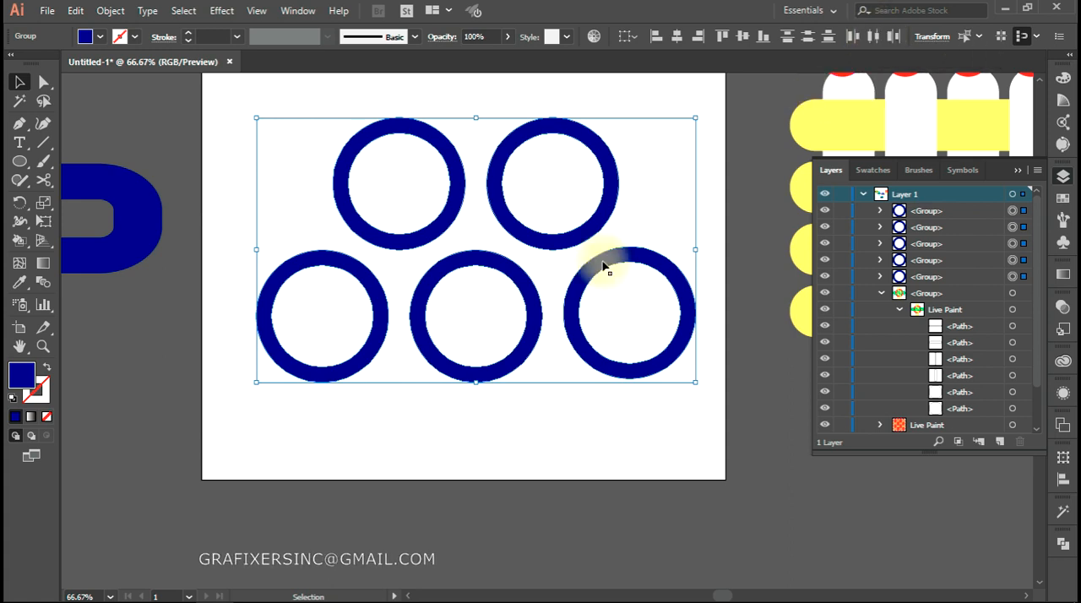
Shift the lower-left ring inward and redistribute all five by horizontal centre so the rings in each row just touch
{"action": "left_click", "coordinate": [353, 382]}
{"action": "left_click_drag", "start_coordinate": [359, 372], "coordinate": [409, 372]}
{"action": "left_click_drag", "start_coordinate": [673, 155], "coordinate": [224, 418]}
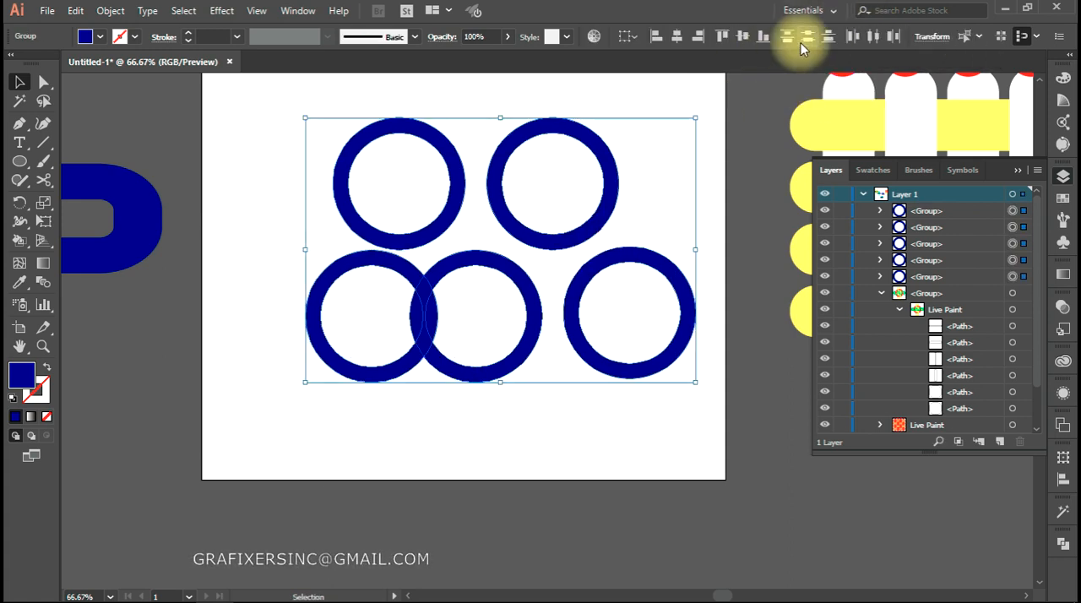
{"action": "left_click", "coordinate": [873, 36]}
{"action": "left_click", "coordinate": [446, 382]}
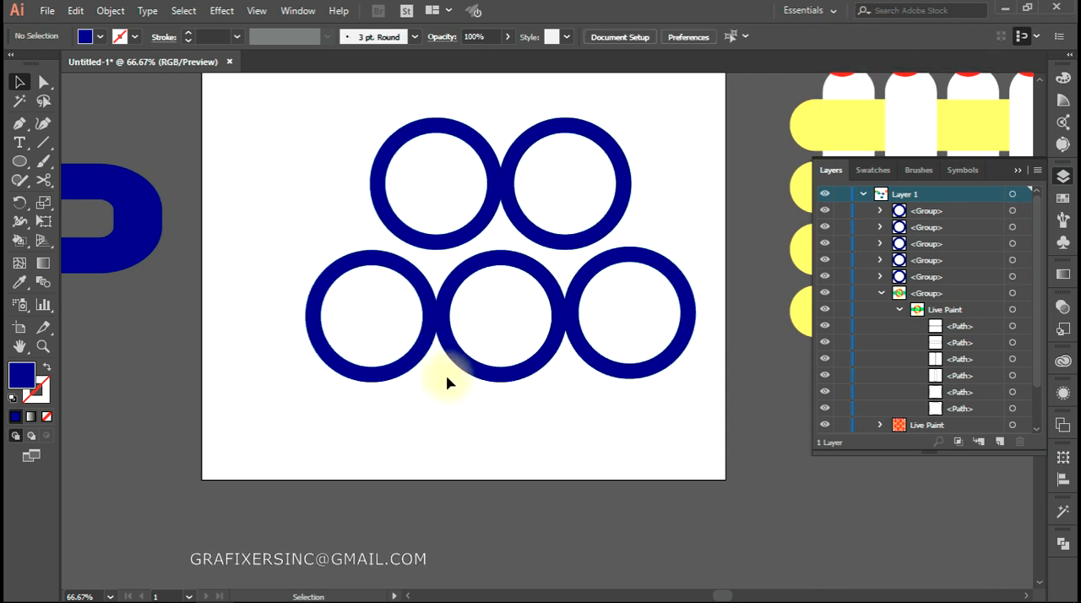
Move the lower-left ring further inward and distribute the five rings horizontally so neighbours within each row overlap slightly
{"action": "left_click_drag", "start_coordinate": [422, 348], "coordinate": [456, 348]}
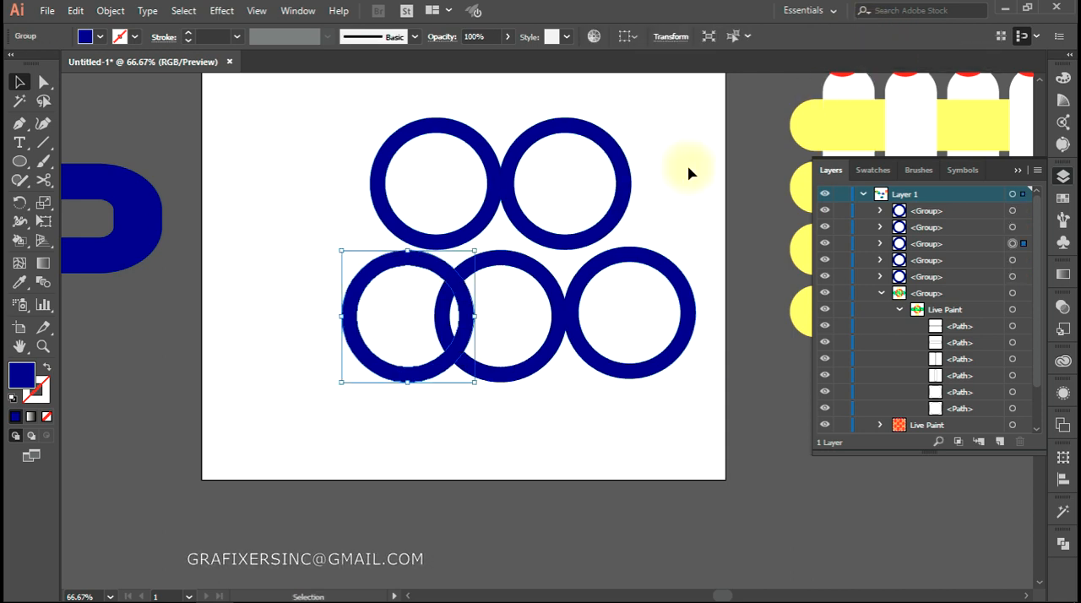
{"action": "left_click_drag", "start_coordinate": [689, 172], "coordinate": [368, 367]}
{"action": "left_click", "coordinate": [872, 36]}
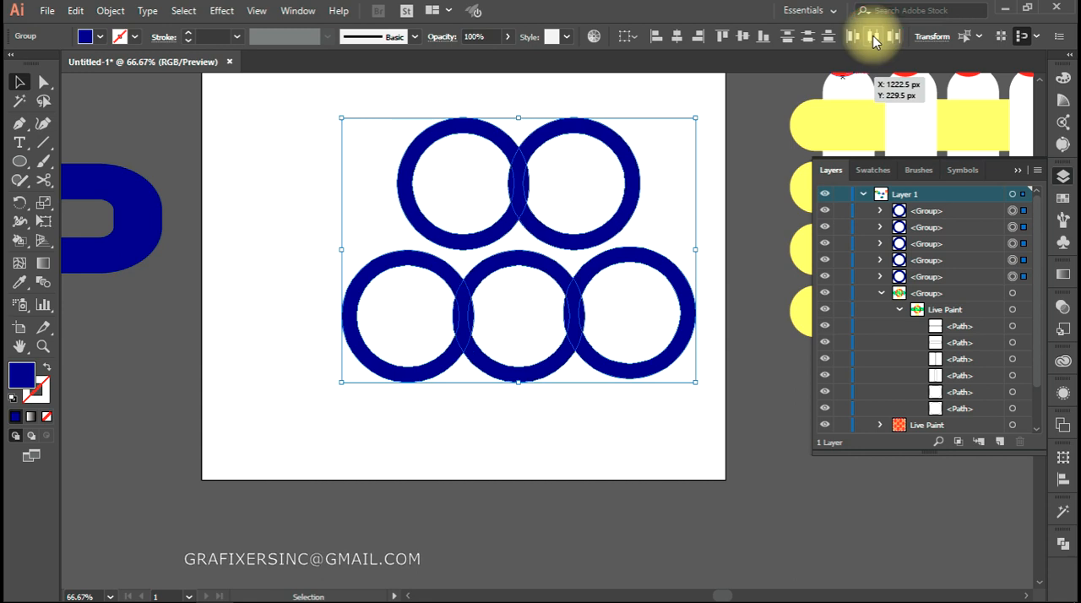
Move the lower-left ring further inward and redistribute all five rings by their horizontal centres for a deeper overlap
{"action": "left_click", "coordinate": [424, 439]}
{"action": "left_click_drag", "start_coordinate": [424, 374], "coordinate": [453, 377]}
{"action": "left_click_drag", "start_coordinate": [667, 140], "coordinate": [365, 377]}
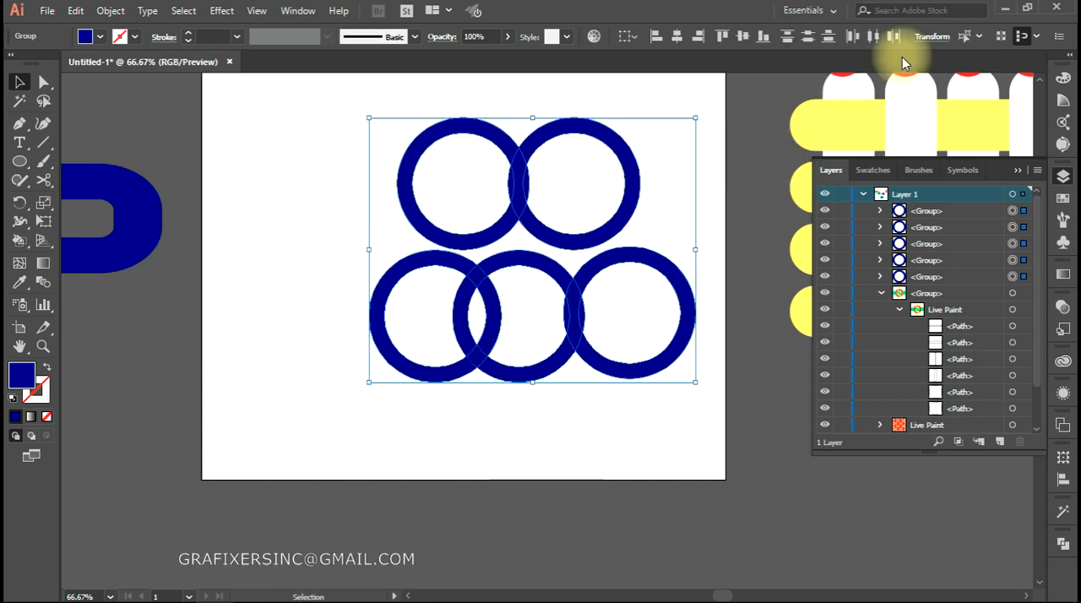
{"action": "left_click", "coordinate": [870, 36]}
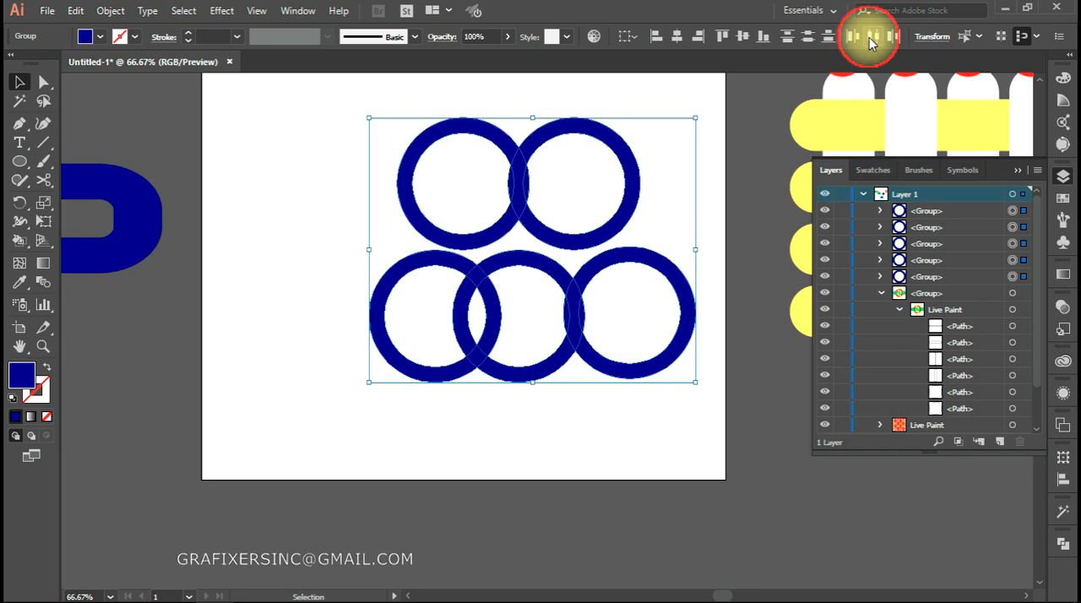
{"action": "left_click", "coordinate": [556, 404]}
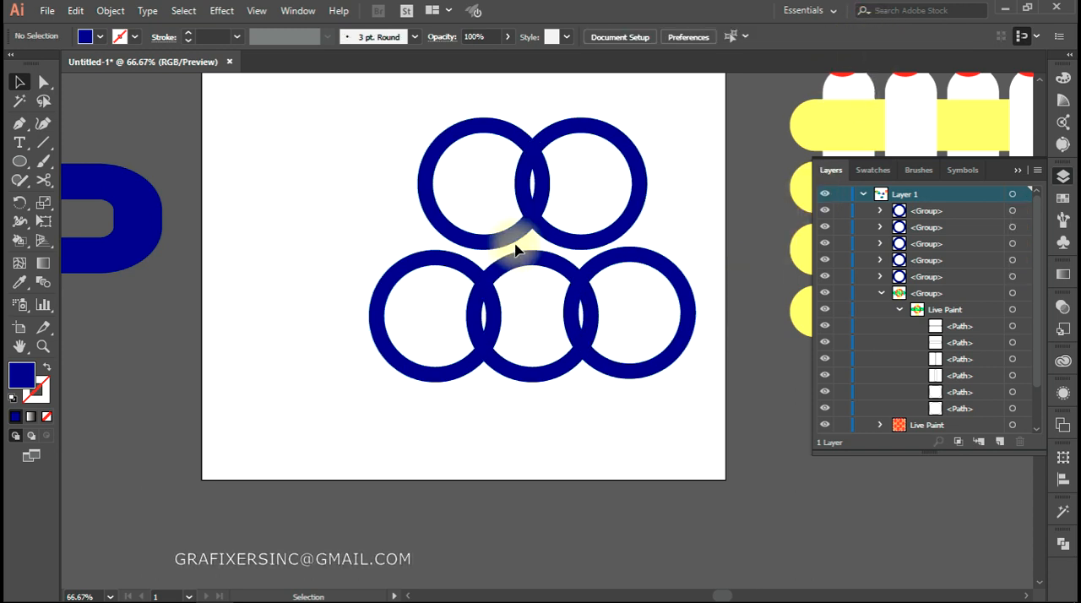
Move the two upper rings down together so they overlap the lower row of three
{"action": "left_click", "coordinate": [531, 181]}
{"action": "left_click", "coordinate": [521, 186], "text": "shift"}
{"action": "left_click_drag", "start_coordinate": [521, 186], "coordinate": [519, 269]}
{"action": "left_click", "coordinate": [505, 427]}
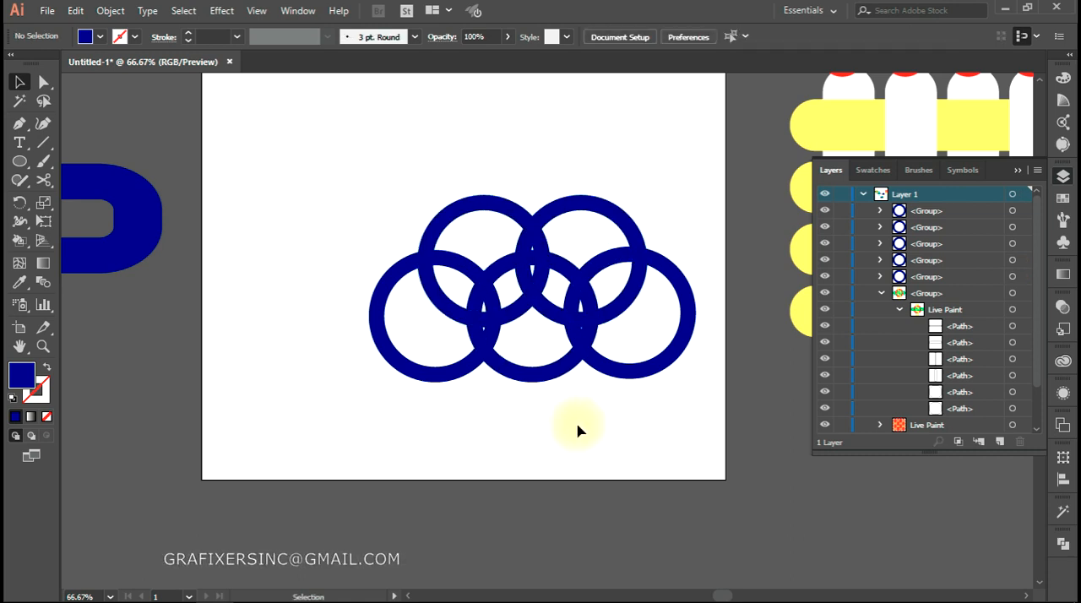
Nudge the two upper rings back up to reduce their overlap with the lower row
{"action": "left_click_drag", "start_coordinate": [460, 230], "coordinate": [462, 233]}
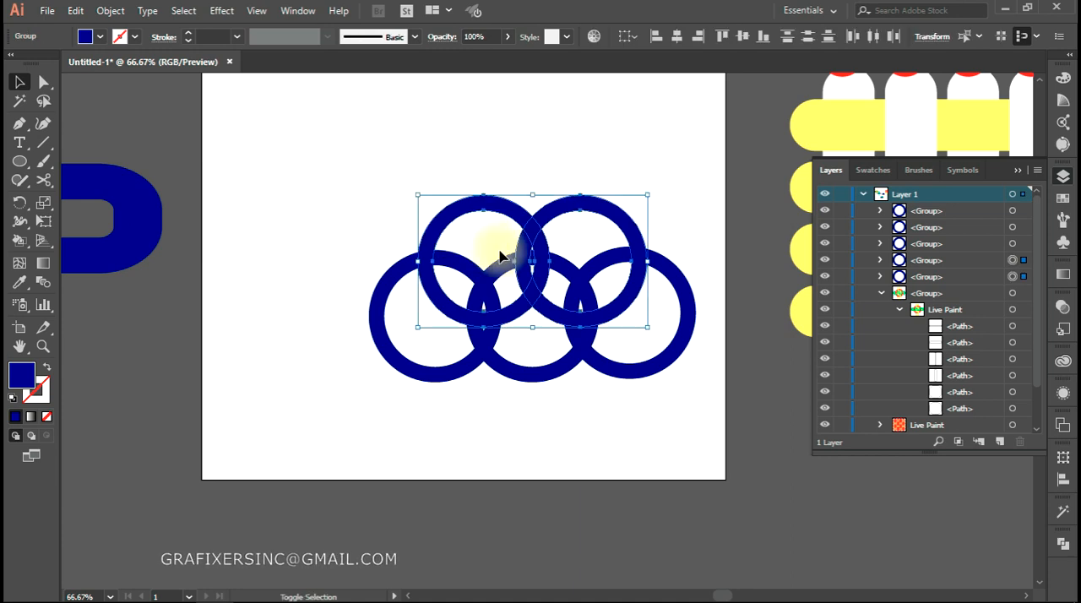
{"action": "key", "text": "shift+Up"}
{"action": "key", "text": "shift+Up"}
{"action": "key", "text": "shift+Up"}
{"action": "key", "text": "shift+Up"}
{"action": "key", "text": "shift+Up"}
{"action": "key", "text": "shift+Up"}
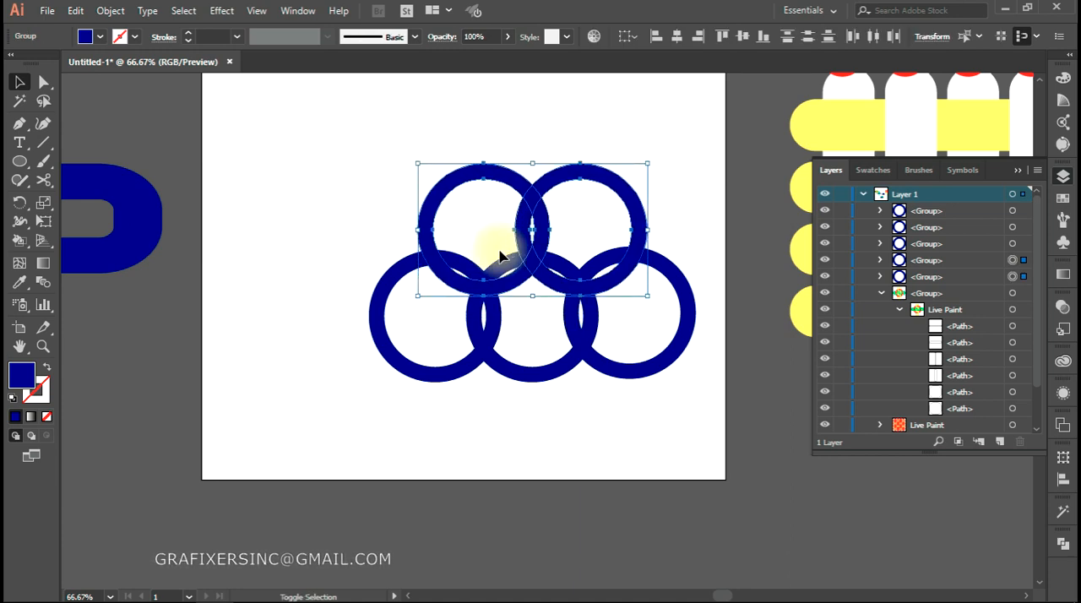
{"action": "key", "text": "shift+Down"}
Move the lower-left ring outward and redistribute all five rings by horizontal centre, leaving small gaps within each row like the finished sample
{"action": "scroll", "coordinate": [514, 288], "scroll_direction": "down", "scroll_amount": 1}
{"action": "left_click_drag", "start_coordinate": [498, 434], "coordinate": [438, 315]}
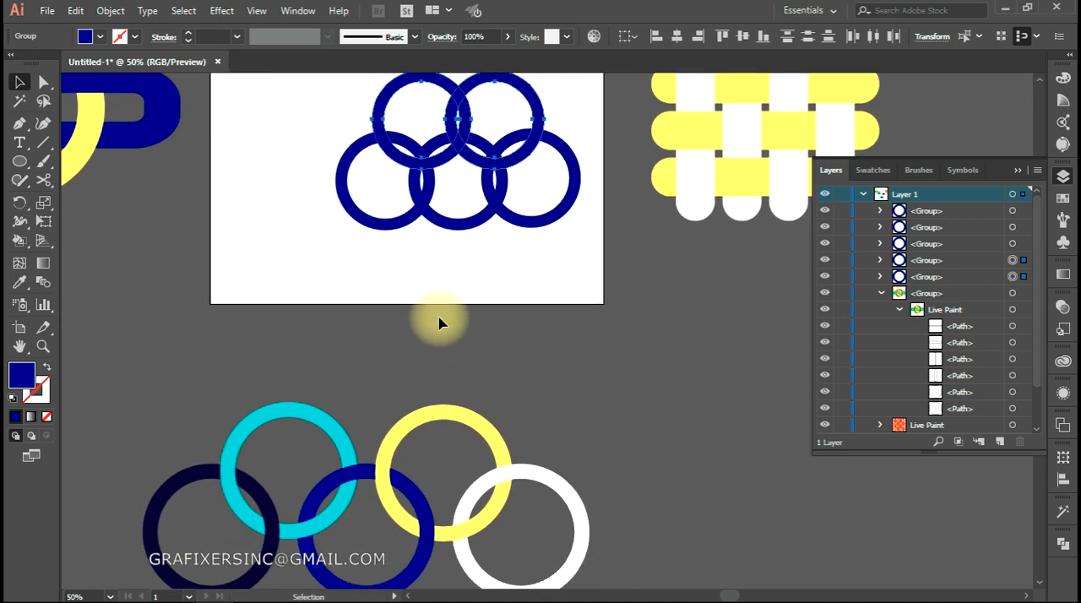
{"action": "left_click", "coordinate": [436, 320]}
{"action": "left_click_drag", "start_coordinate": [390, 227], "coordinate": [348, 228]}
{"action": "left_click_drag", "start_coordinate": [573, 100], "coordinate": [309, 205]}
{"action": "left_click", "coordinate": [872, 40]}
{"action": "left_click", "coordinate": [564, 253]}
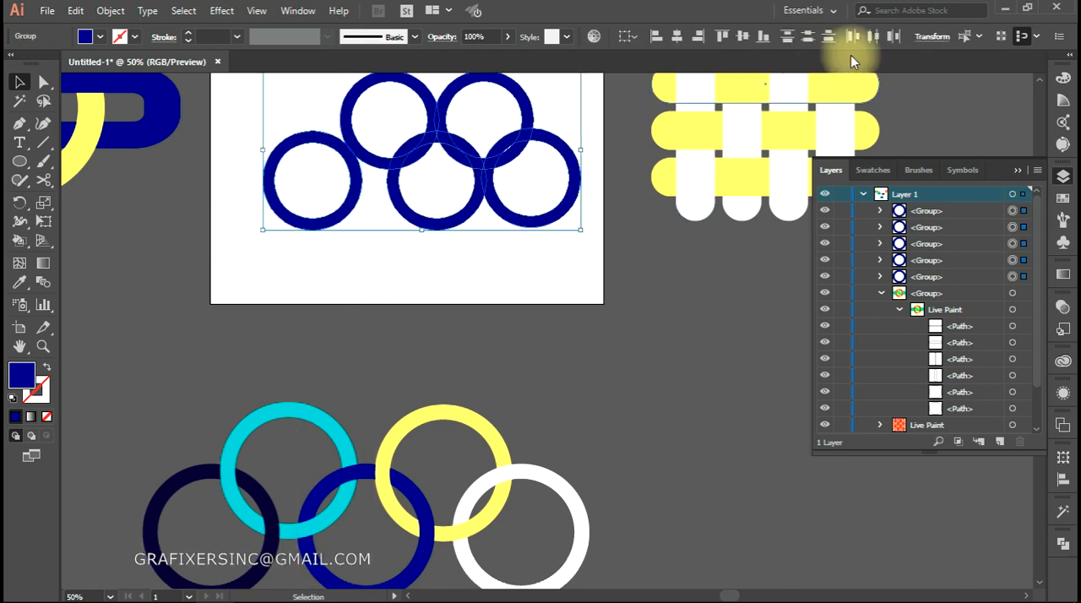
{"action": "left_click", "coordinate": [874, 38]}
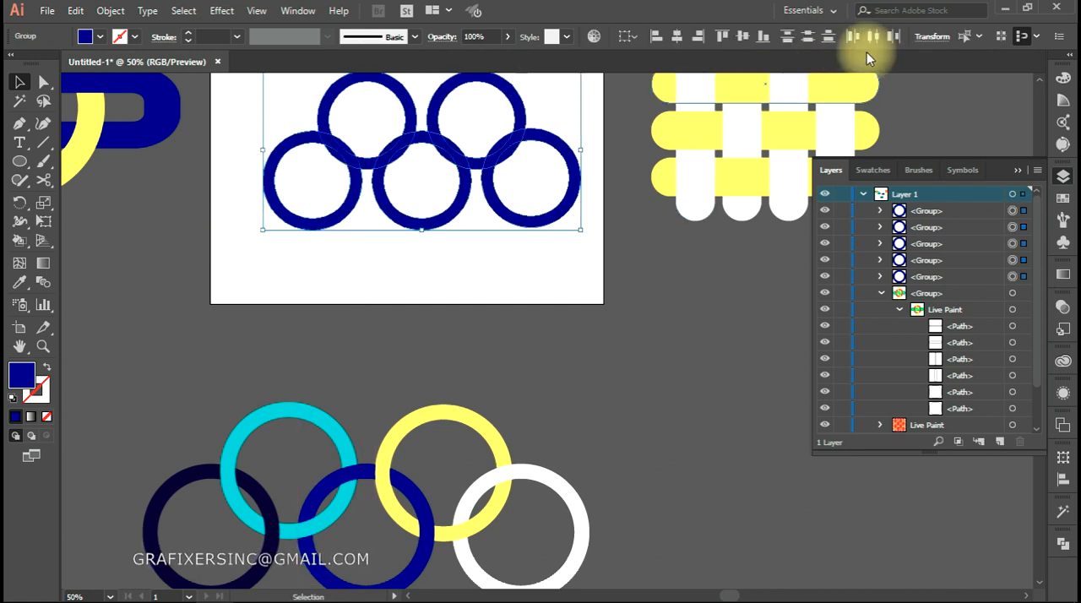
{"action": "left_click", "coordinate": [377, 269]}
Nudge the two upper rings down so they overlap the lower row further
{"action": "left_click", "coordinate": [442, 93]}
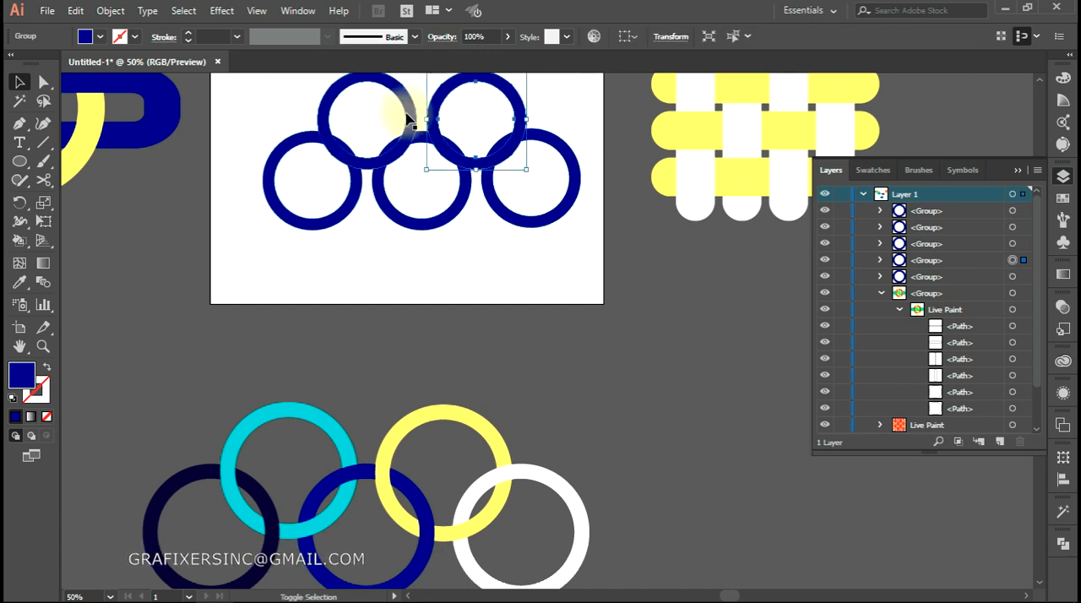
{"action": "left_click", "coordinate": [408, 118], "text": "shift"}
{"action": "key", "text": "shift+Down"}
{"action": "key", "text": "shift+Down"}
{"action": "key", "text": "shift+Down"}
{"action": "key", "text": "shift+Down"}
{"action": "key", "text": "shift+Down"}
{"action": "key", "text": "shift+Down"}
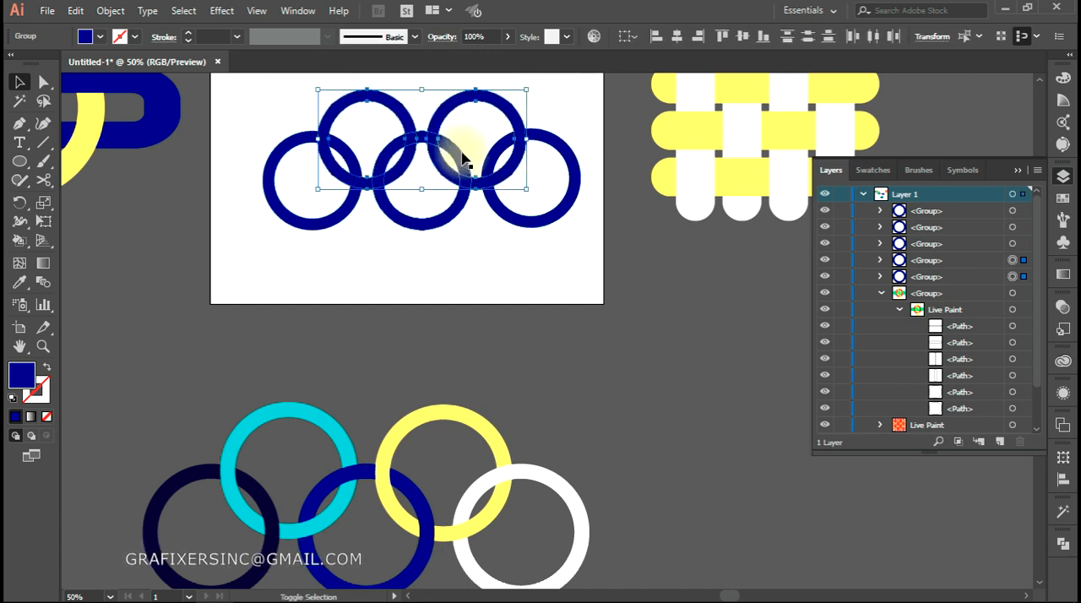
{"action": "left_click", "coordinate": [418, 250]}
Select all five rings and convert them into a Live Paint group with the Live Paint Bucket and a magenta fill
{"action": "scroll", "coordinate": [473, 237], "scroll_direction": "up", "scroll_amount": 2}
{"action": "left_click_drag", "start_coordinate": [476, 234], "coordinate": [543, 423]}
{"action": "left_click_drag", "start_coordinate": [136, 165], "coordinate": [809, 436]}
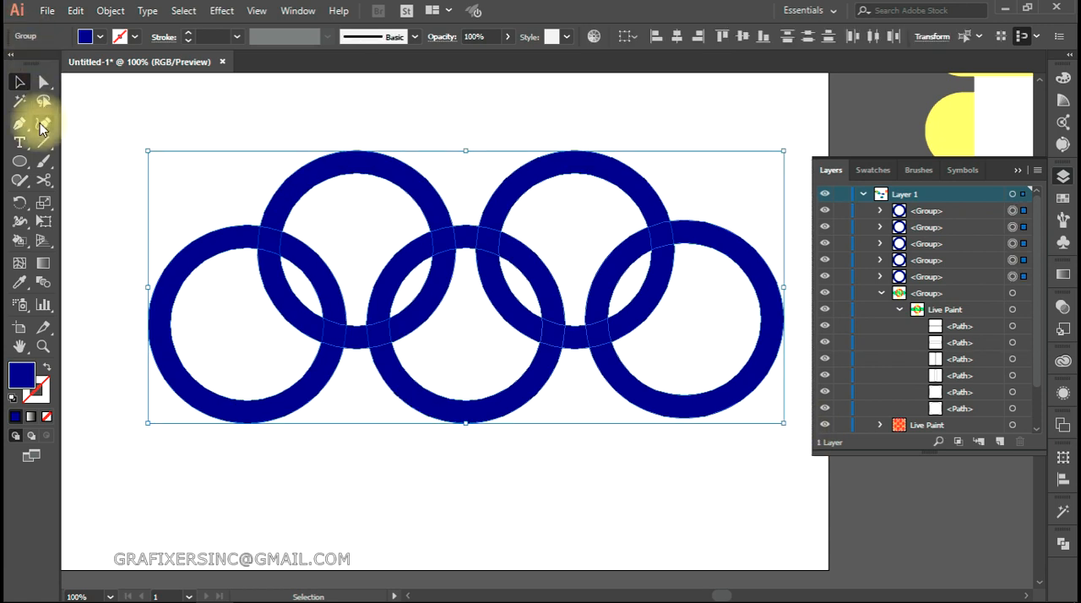
{"action": "left_click", "coordinate": [20, 243]}
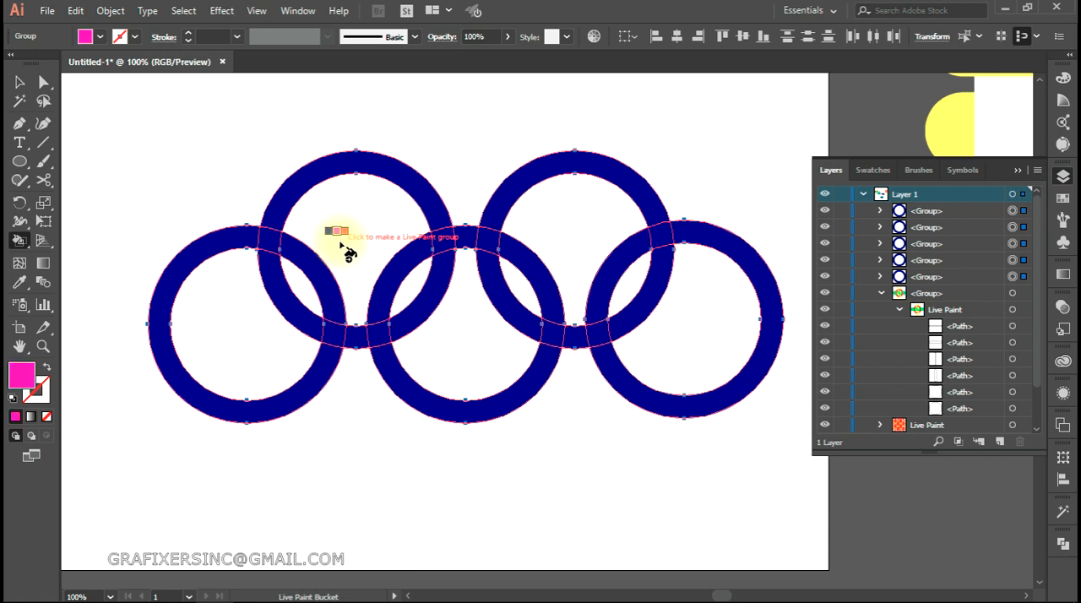
{"action": "left_click", "coordinate": [269, 223]}
Paint the upper-left ring's segments magenta, leaving the crossings where it passes under the lower rings
{"action": "mouse_move", "coordinate": [271, 248]}
{"action": "left_mouse_down"}
{"action": "mouse_move", "coordinate": [267, 289]}
{"action": "mouse_move", "coordinate": [334, 336]}
{"action": "left_mouse_up"}
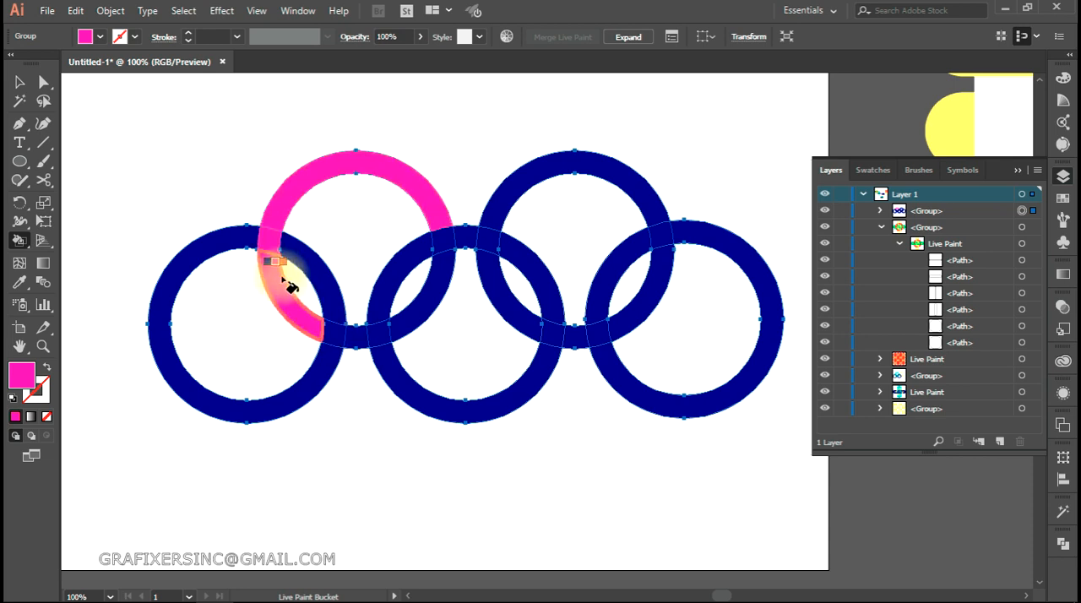
{"action": "left_click", "coordinate": [358, 339]}
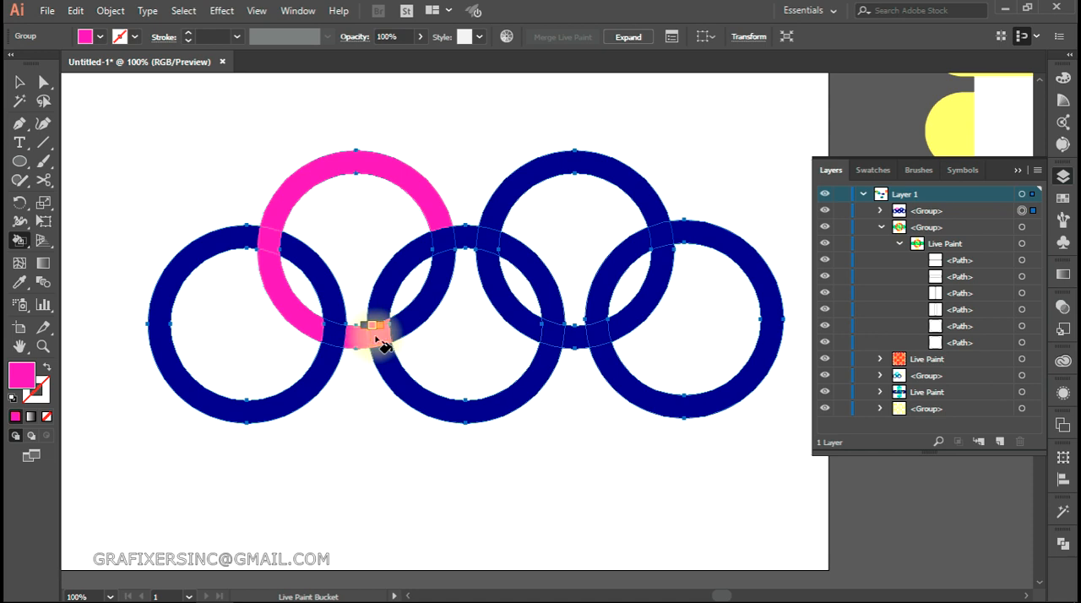
{"action": "left_click", "coordinate": [426, 308]}
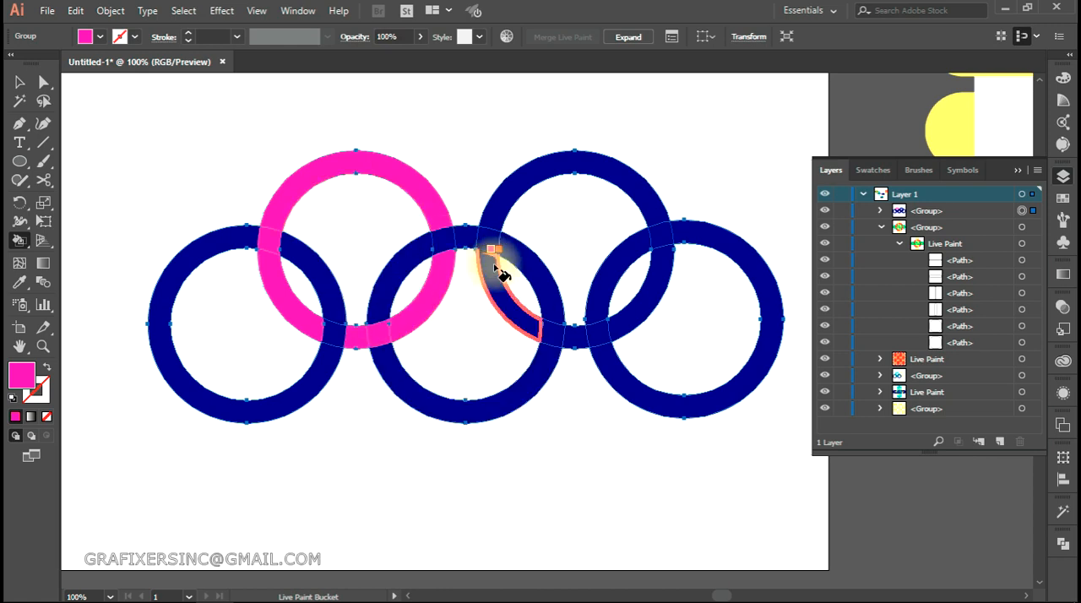
Switch to the red swatch and paint the upper-right ring's segments, weaving it over and under the neighbouring rings
{"action": "left_click", "coordinate": [494, 220]}
{"action": "key", "text": "Left"}
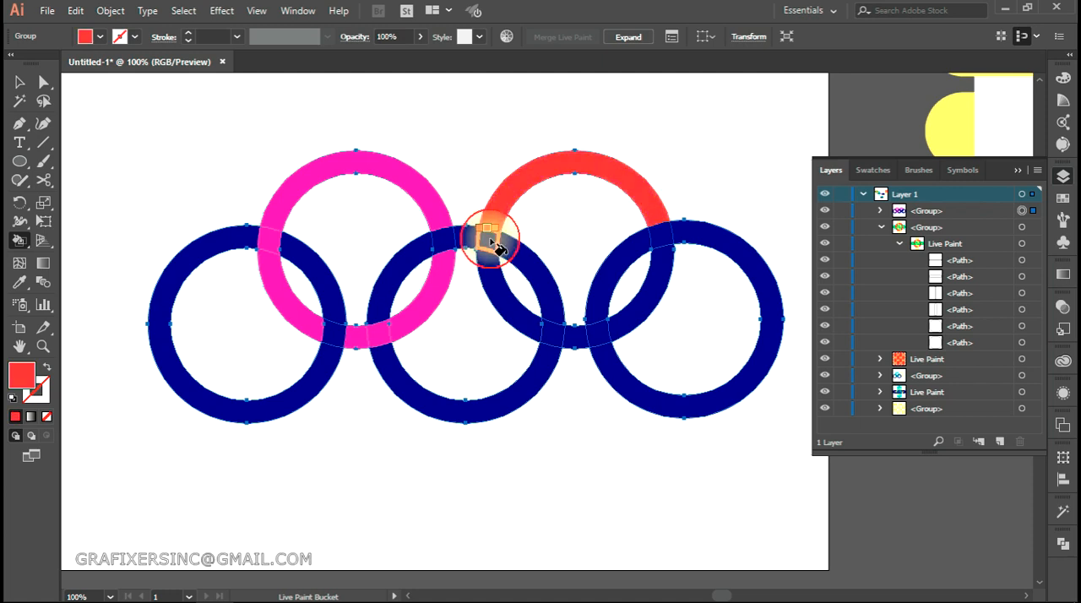
{"action": "left_click", "coordinate": [498, 274]}
{"action": "left_click", "coordinate": [577, 338]}
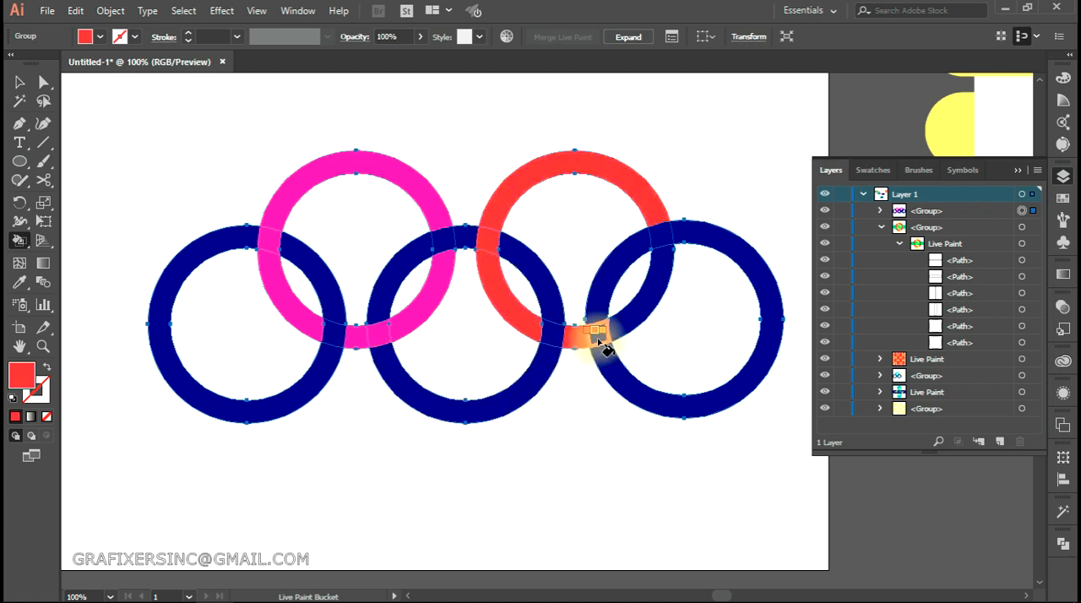
{"action": "left_click", "coordinate": [625, 314]}
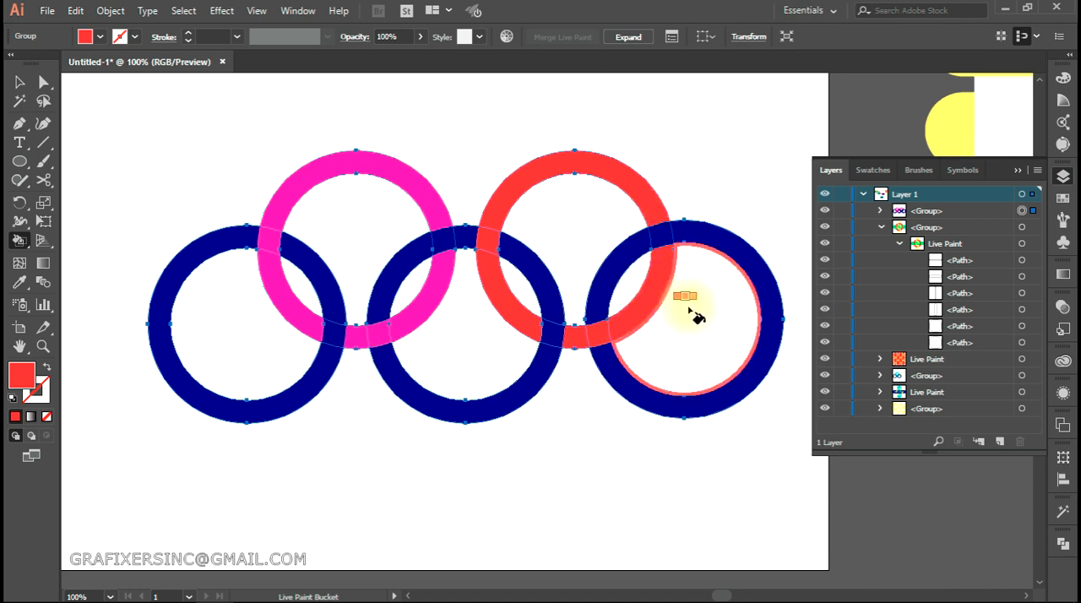
Switch to the light orange swatch and paint the lower-right ring, including its crossing over the top of the red ring
{"action": "key", "text": "Left"}
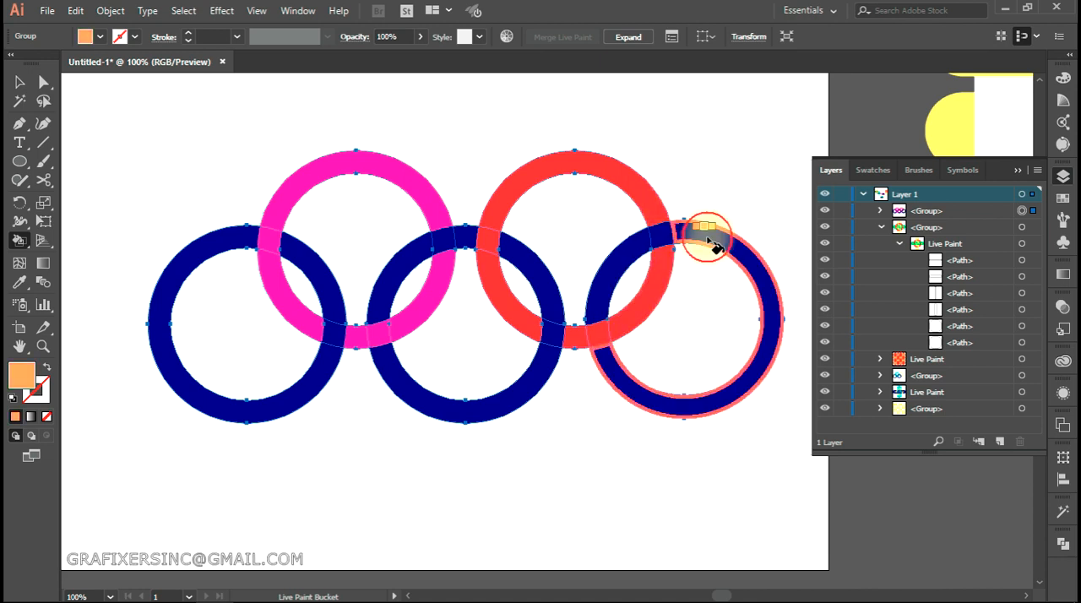
{"action": "left_click", "coordinate": [708, 236]}
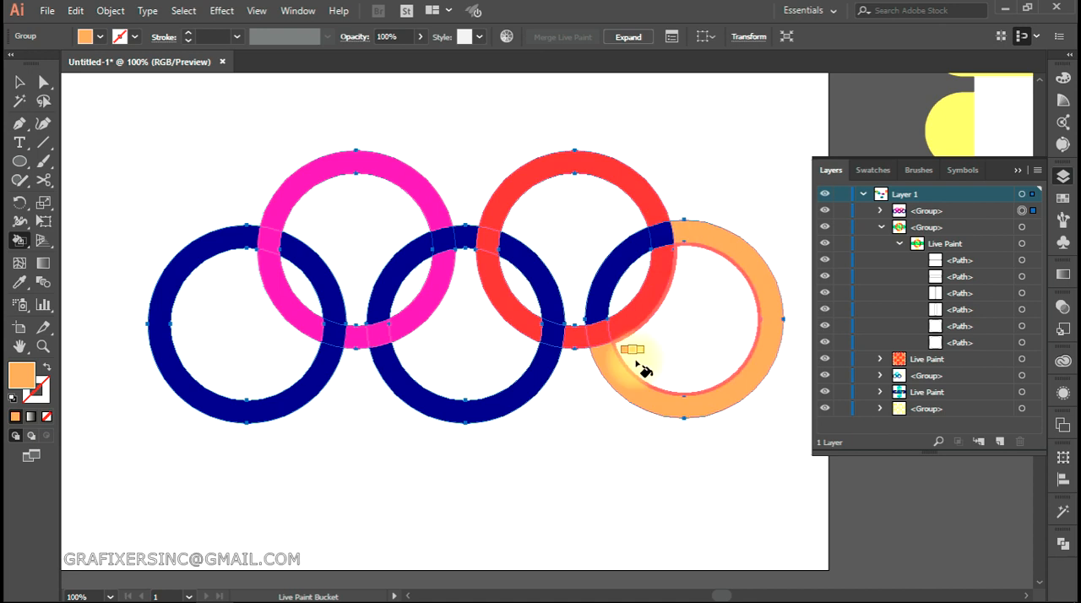
{"action": "left_click", "coordinate": [674, 241]}
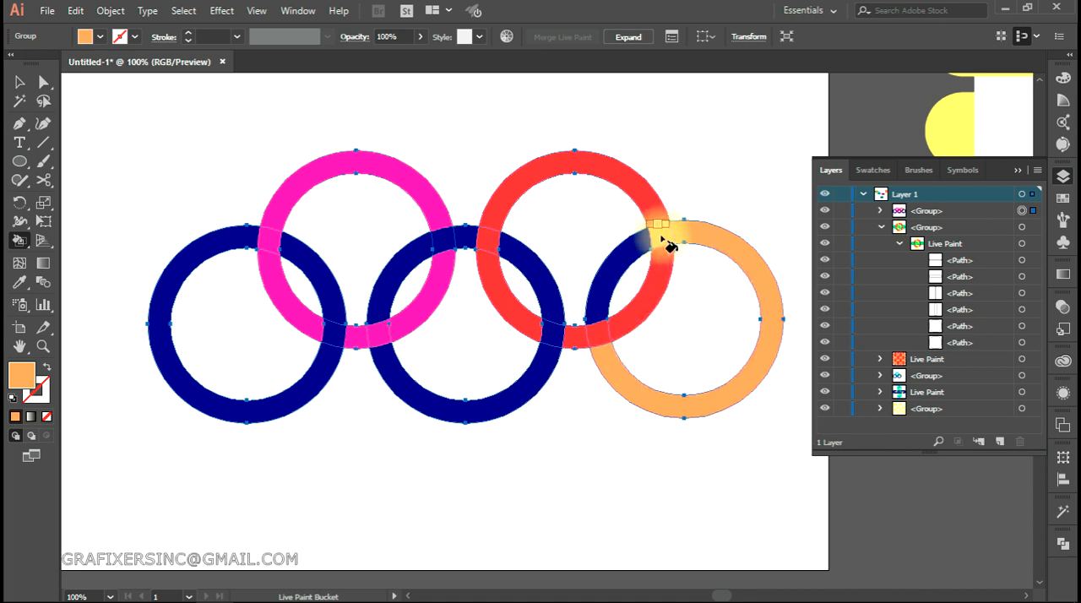
{"action": "left_click", "coordinate": [626, 287]}
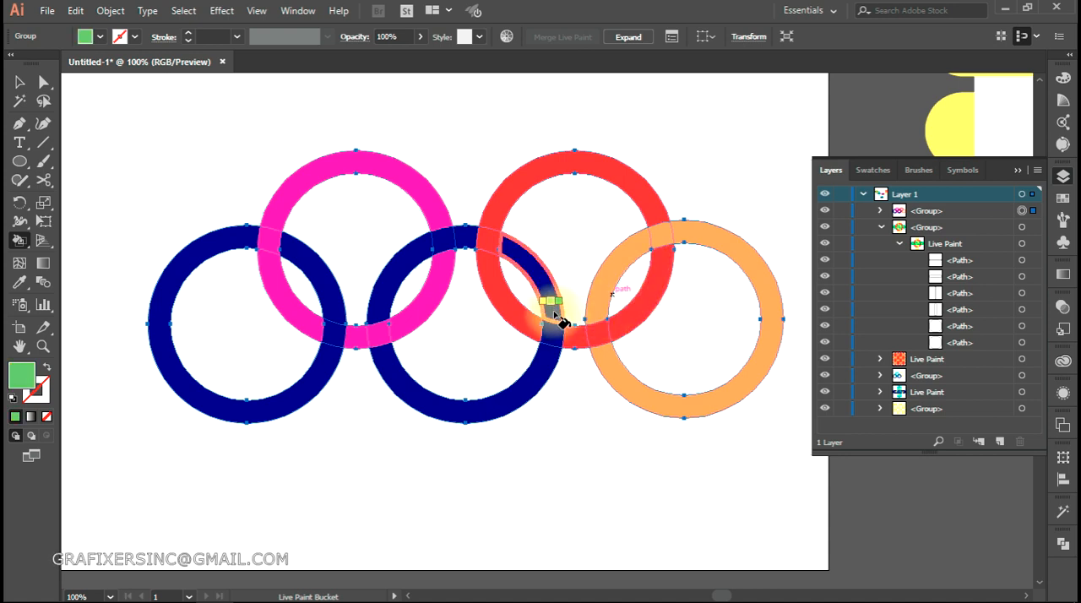
Paint the lower-left ring green, including its lower crossing over the magenta ring, and deselect the artwork
{"action": "left_click", "coordinate": [553, 317]}
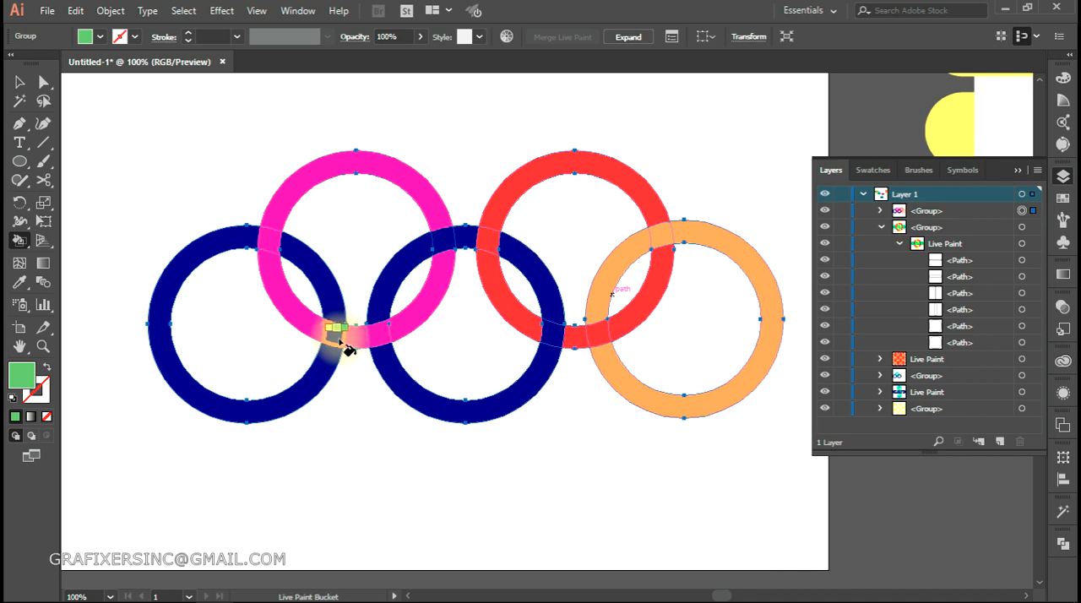
{"action": "left_click_drag", "start_coordinate": [337, 332], "coordinate": [330, 301]}
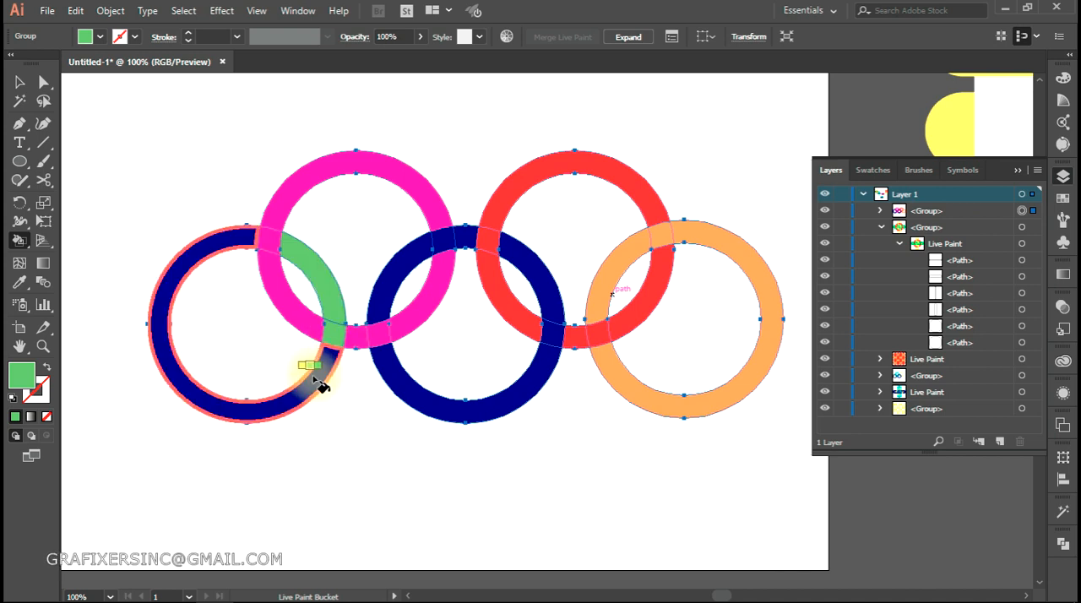
{"action": "left_click", "coordinate": [321, 384]}
{"action": "key", "text": "a"}
{"action": "left_click", "coordinate": [416, 470]}
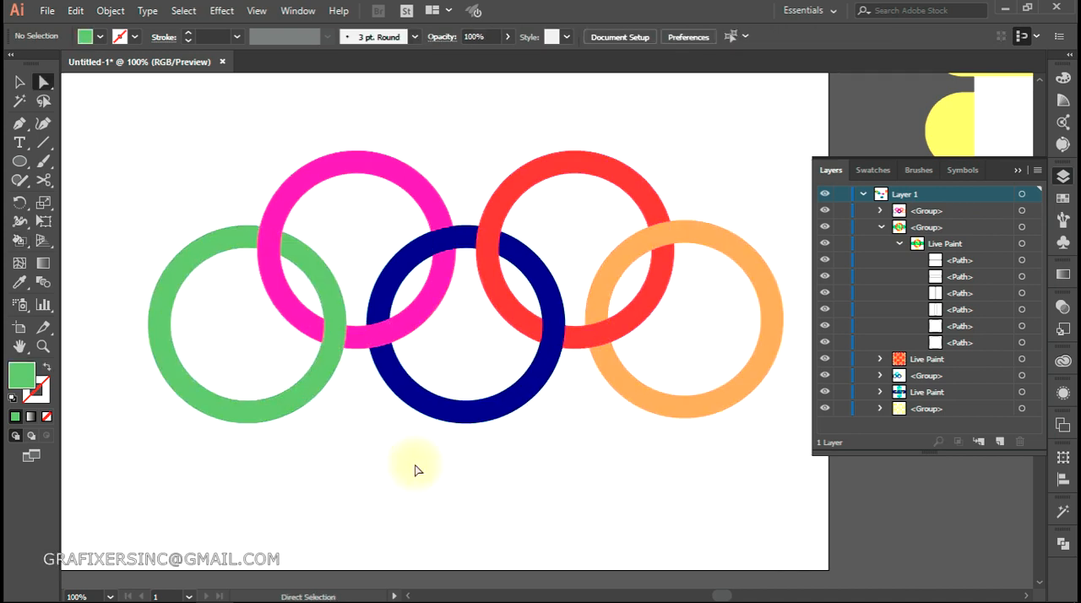
Move the whole Live Paint group of coloured rings slightly down on the artboard
{"action": "scroll", "coordinate": [415, 470], "scroll_direction": "down", "scroll_amount": 1}
{"action": "scroll", "coordinate": [457, 486], "scroll_direction": "up", "scroll_amount": 1}
{"action": "key", "text": "space"}
{"action": "left_click_drag", "start_coordinate": [442, 458], "coordinate": [473, 492]}
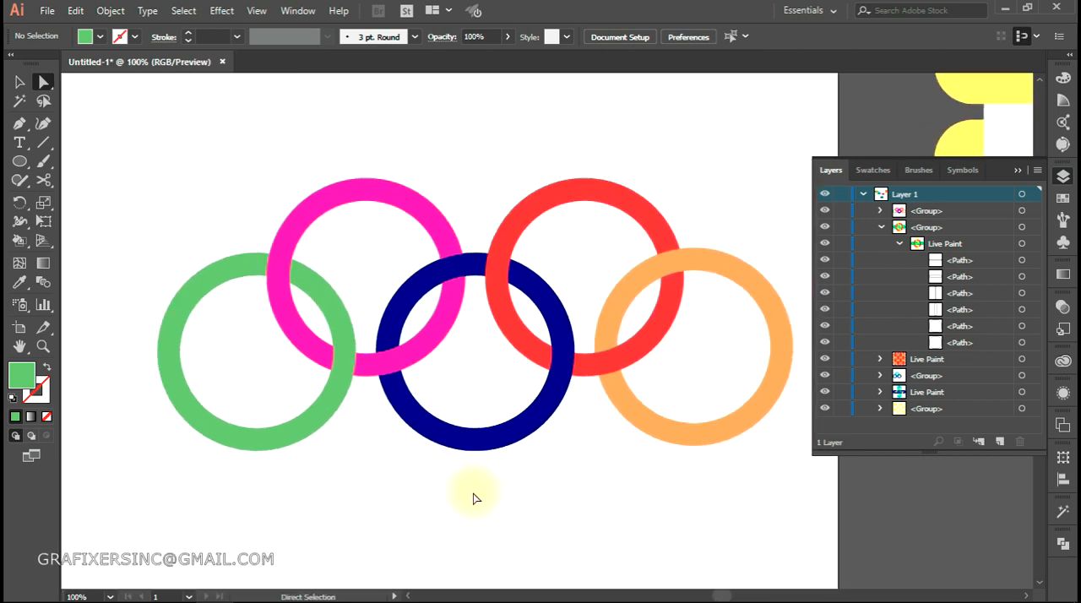
{"action": "key", "text": "v"}
{"action": "left_click_drag", "start_coordinate": [290, 325], "coordinate": [293, 343]}
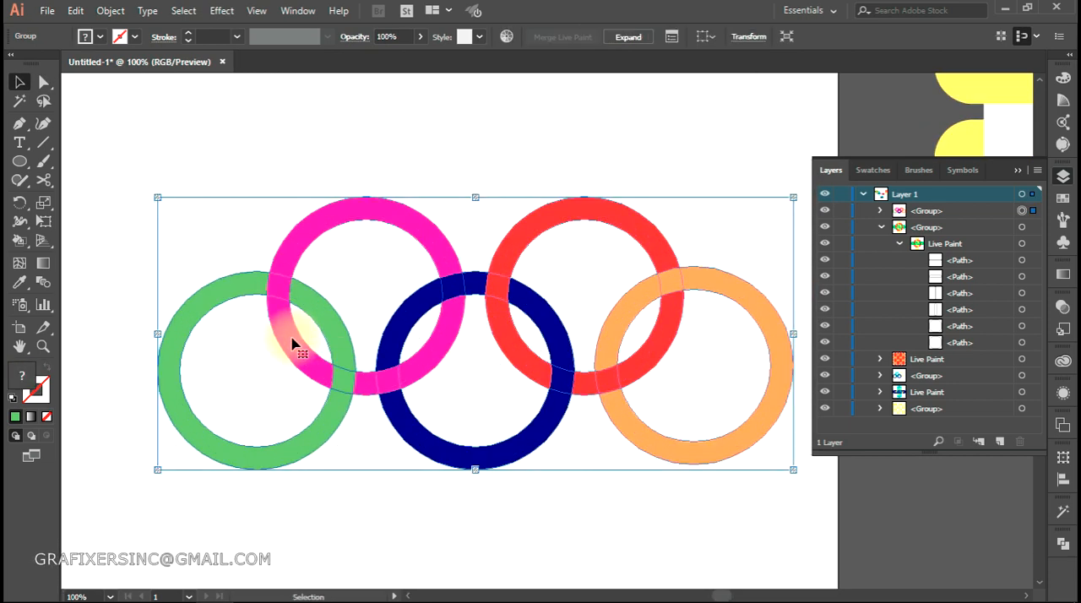
Use Direct Selection to pick the green ring's inner circle and its outer circle individually
{"action": "key", "text": "a"}
{"action": "left_click", "coordinate": [362, 464]}
{"action": "left_click", "coordinate": [283, 316]}
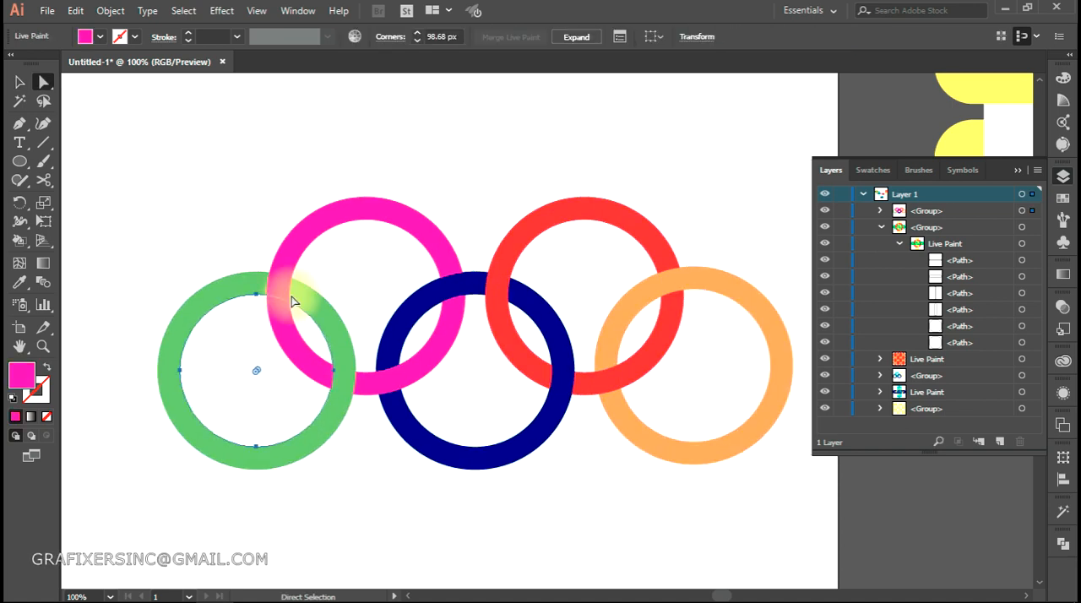
{"action": "left_click", "coordinate": [330, 498]}
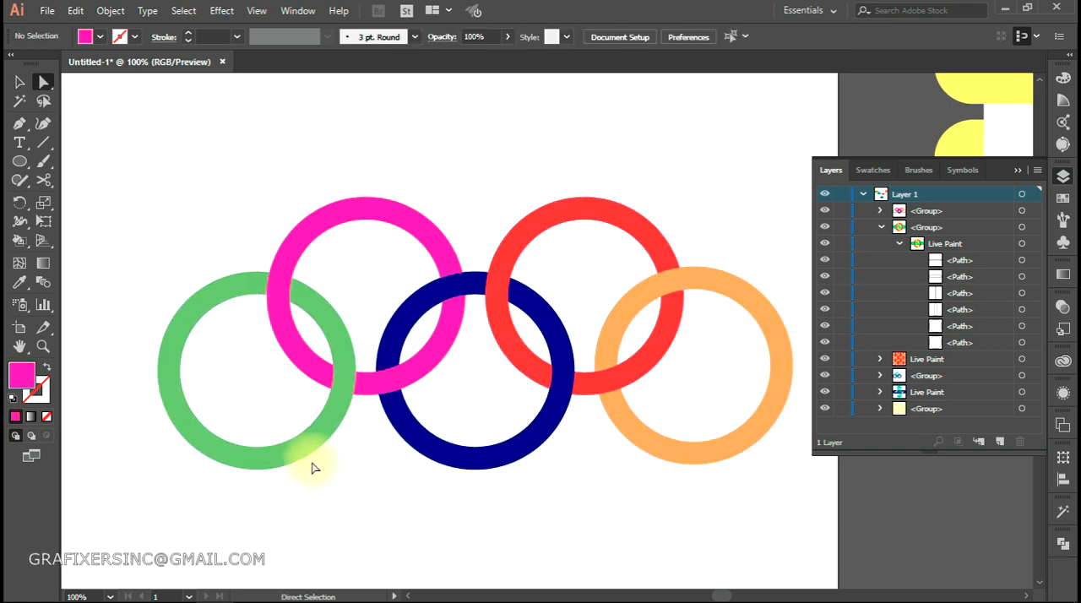
{"action": "left_click", "coordinate": [309, 447]}
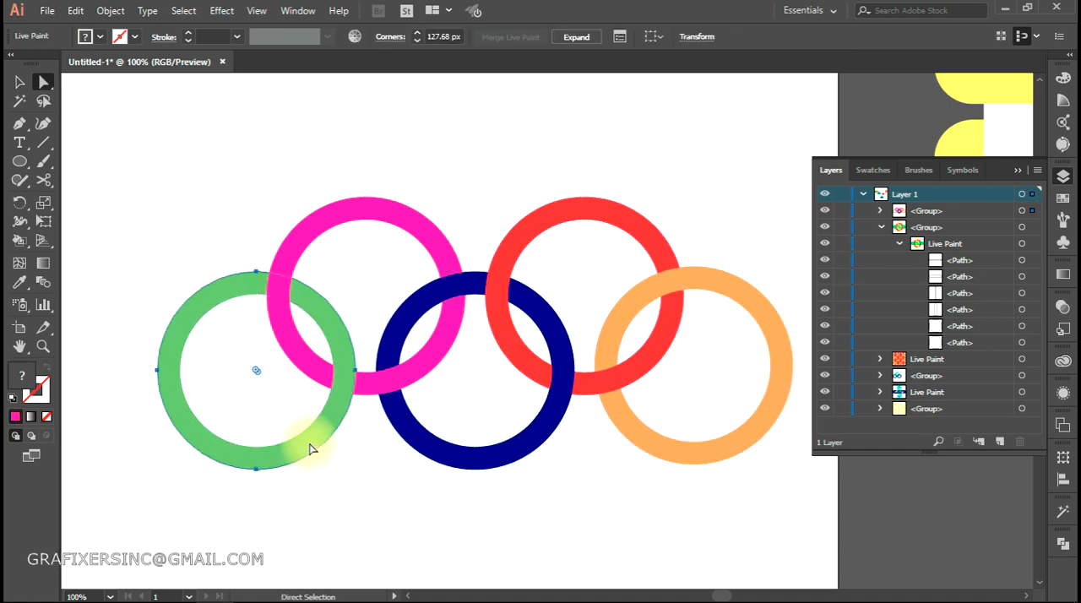
Expand the rings' Live Paint group in the layer list, select both magenta ring paths, and shift that ring down, undoing any further move
{"action": "left_click", "coordinate": [880, 224]}
{"action": "left_click", "coordinate": [880, 211]}
{"action": "left_click", "coordinate": [900, 226]}
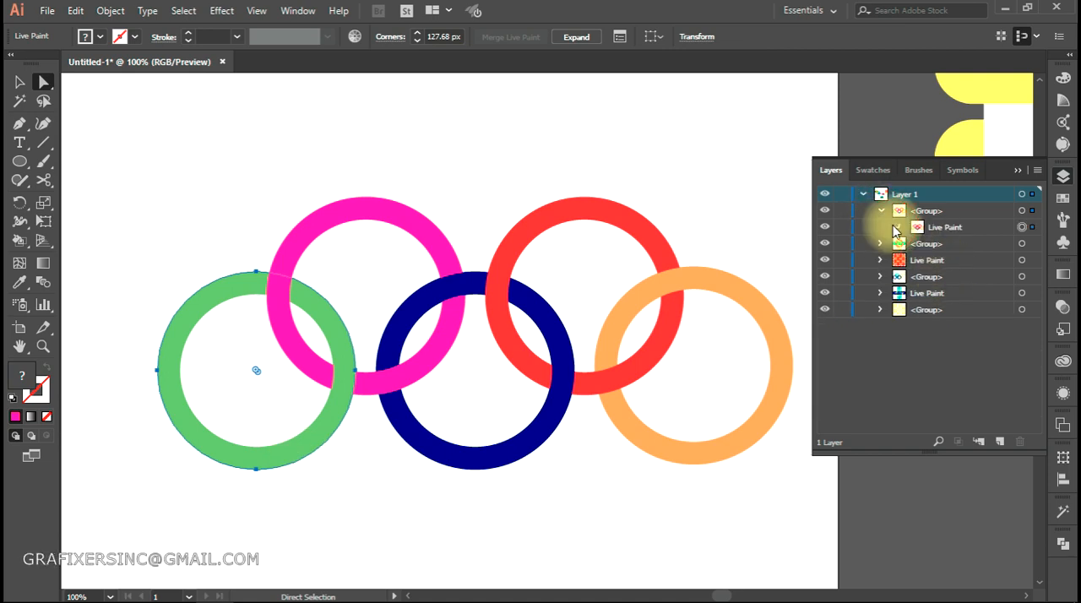
{"action": "left_click", "coordinate": [1019, 392]}
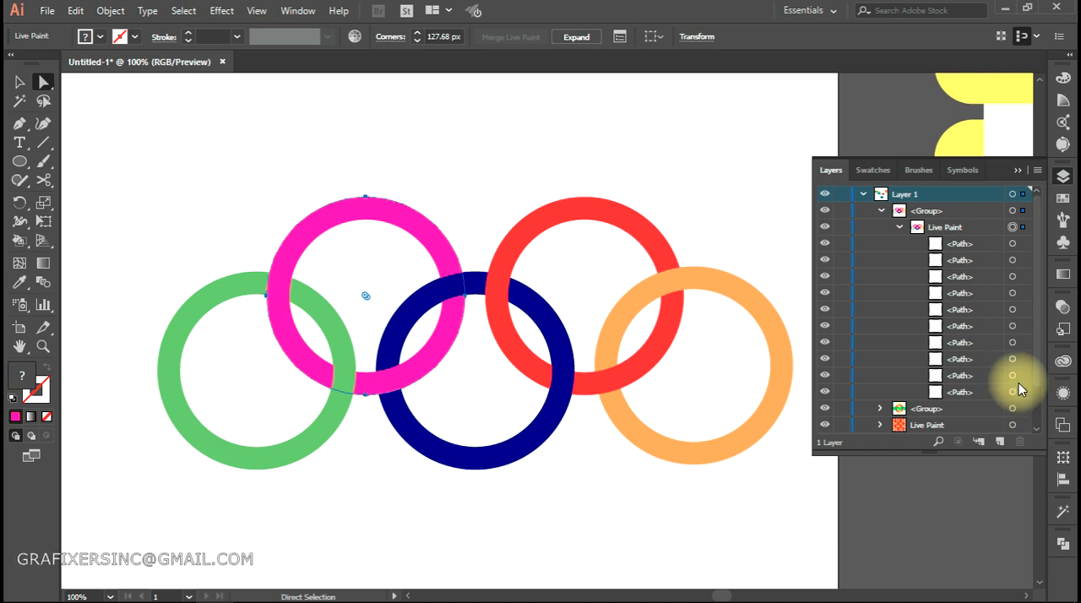
{"action": "left_click", "coordinate": [1013, 375], "text": "shift"}
{"action": "left_click_drag", "start_coordinate": [428, 237], "coordinate": [432, 272]}
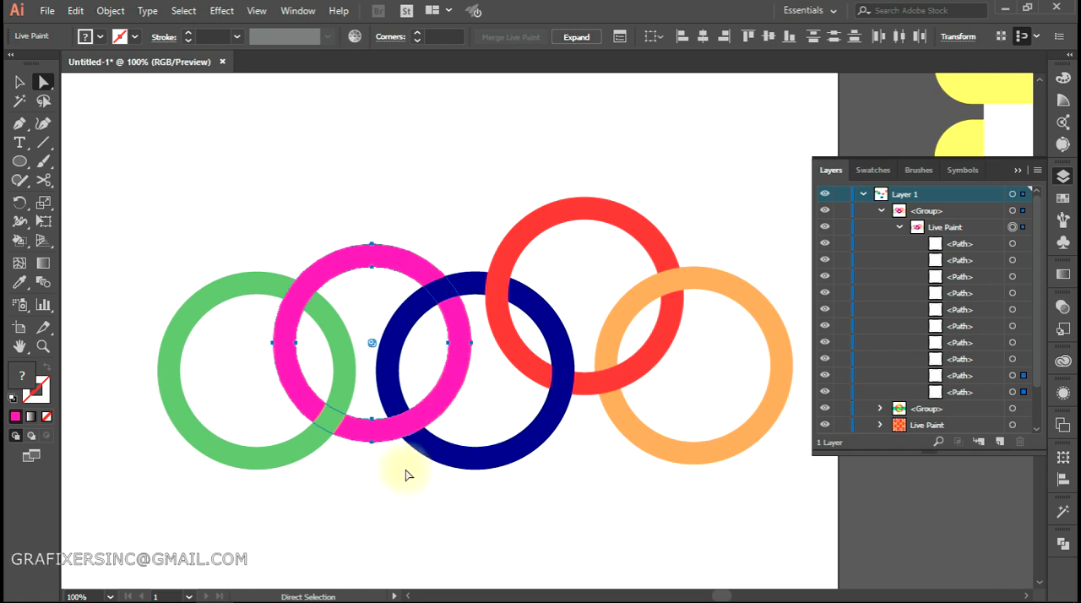
{"action": "left_click_drag", "start_coordinate": [453, 395], "coordinate": [433, 320]}
{"action": "key", "text": "ctrl+z"}
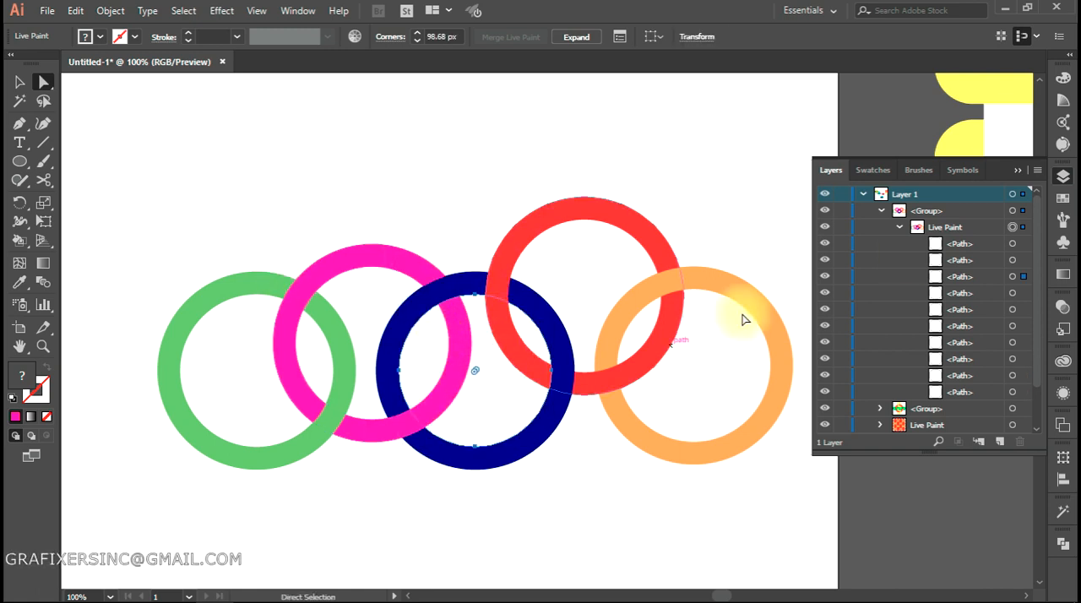
Select both paths of the magenta ring, move the ring up above the blue one, undo the extra move, and deselect
{"action": "left_click", "coordinate": [1023, 375]}
{"action": "left_click", "coordinate": [1022, 392], "text": "shift"}
{"action": "left_click_drag", "start_coordinate": [406, 290], "coordinate": [402, 212]}
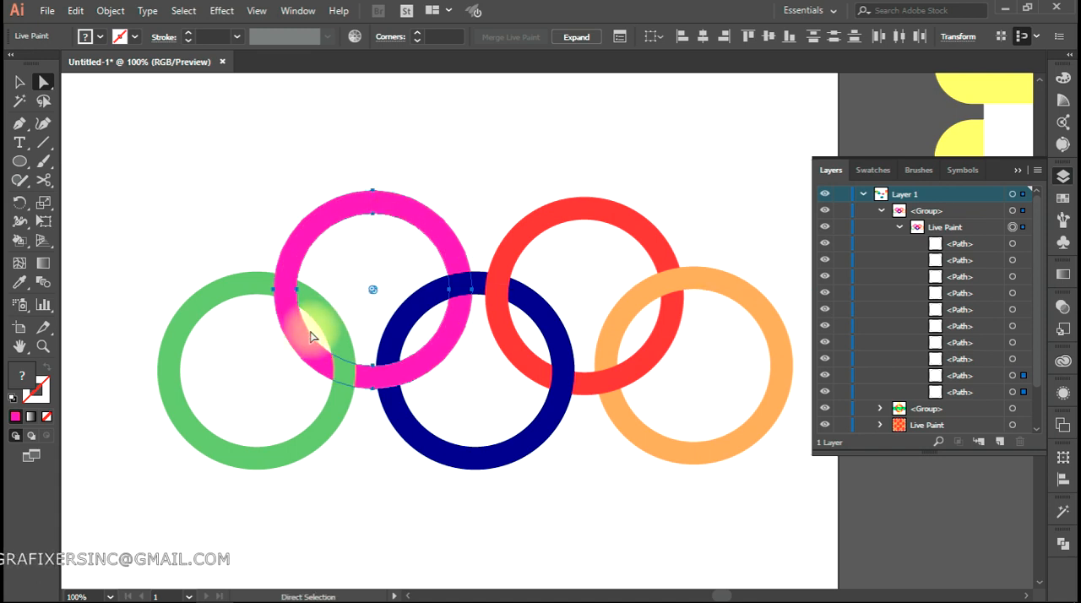
{"action": "left_click_drag", "start_coordinate": [393, 202], "coordinate": [404, 184]}
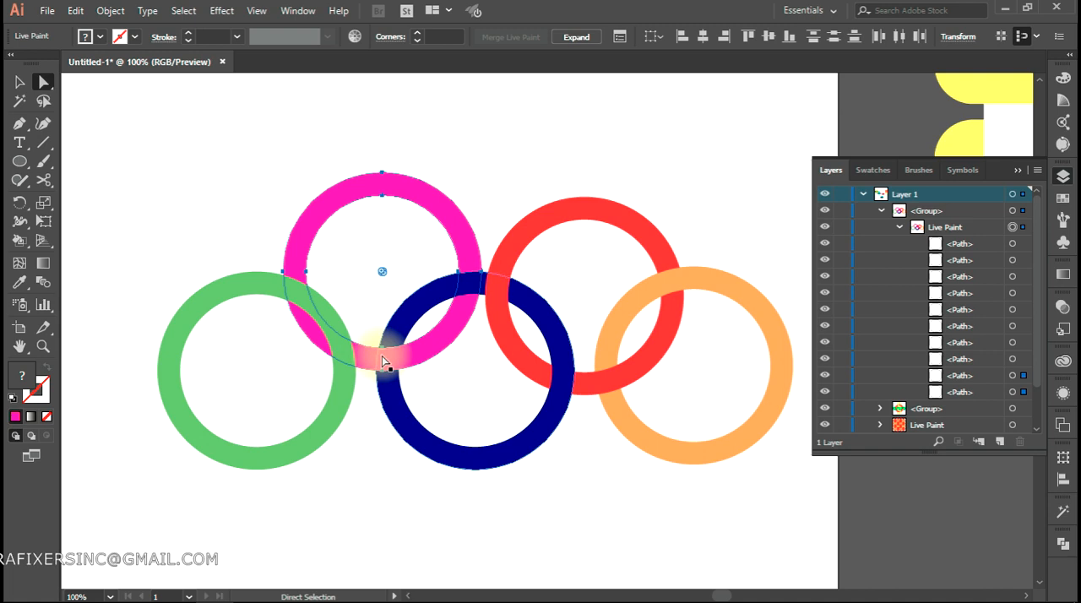
{"action": "key", "text": "ctrl+z"}
{"action": "left_click", "coordinate": [477, 393]}
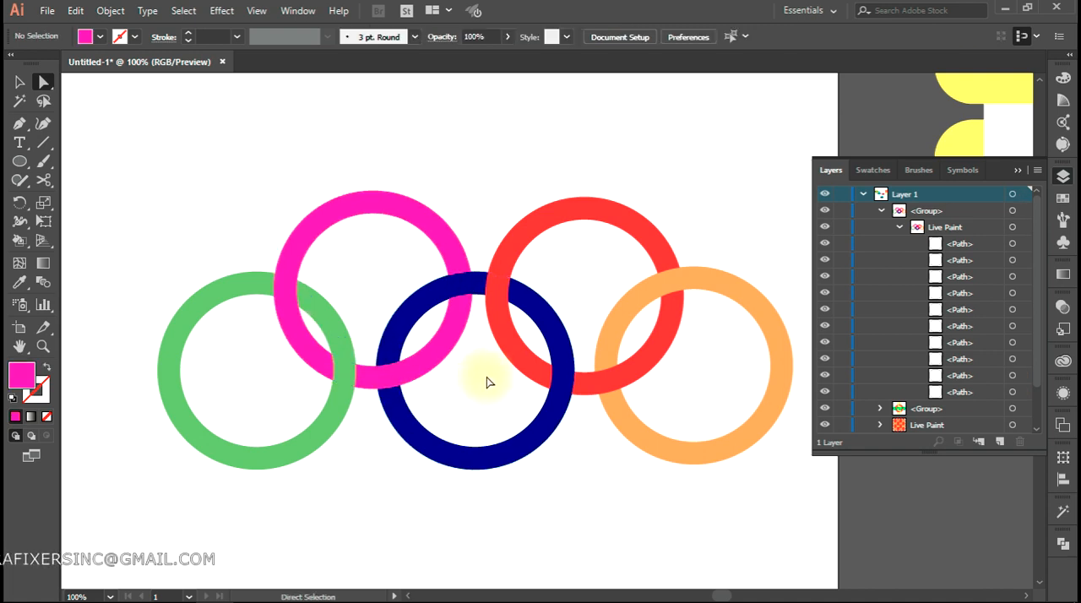
Reselect both magenta ring paths, shift the ring slightly so it sits level with the red ring, and deselect it
{"action": "left_click", "coordinate": [1013, 392]}
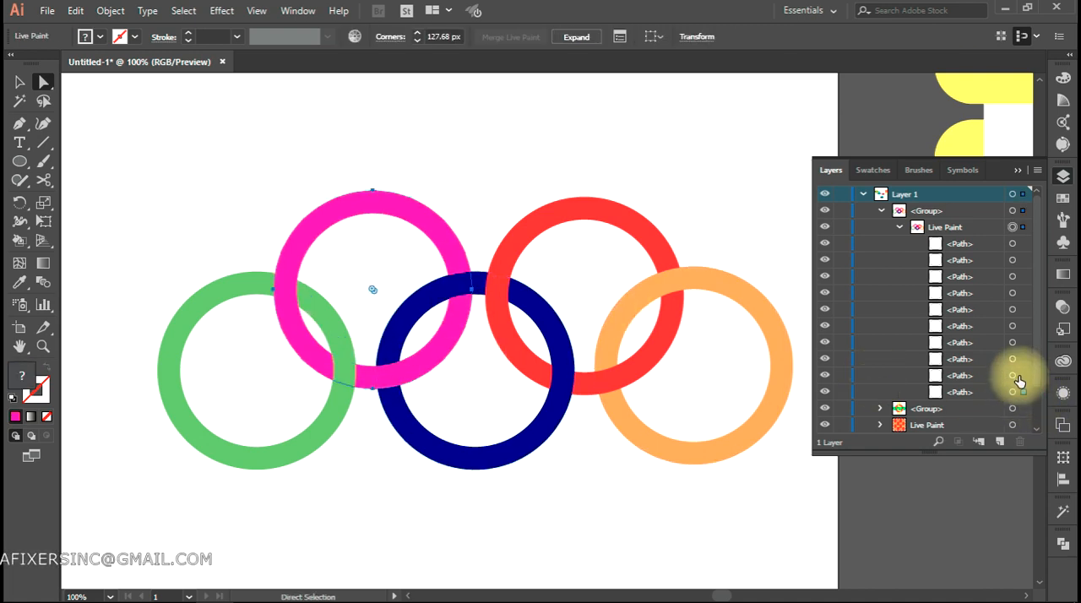
{"action": "left_click_drag", "start_coordinate": [390, 211], "coordinate": [410, 233]}
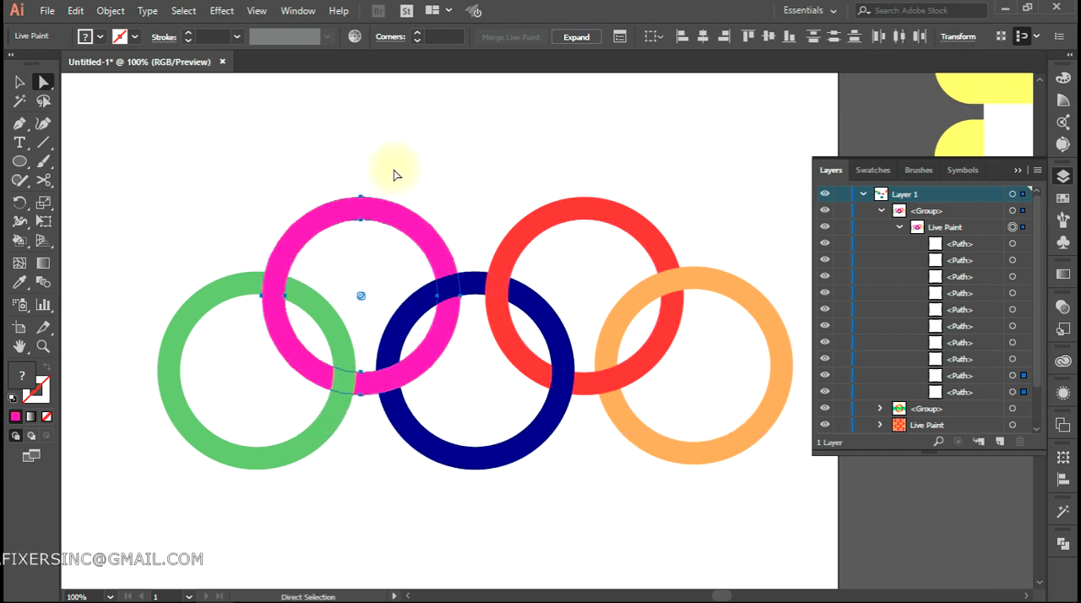
{"action": "left_click", "coordinate": [390, 156]}
{"action": "scroll", "coordinate": [427, 214], "scroll_direction": "down", "scroll_amount": 2, "text": "alt"}
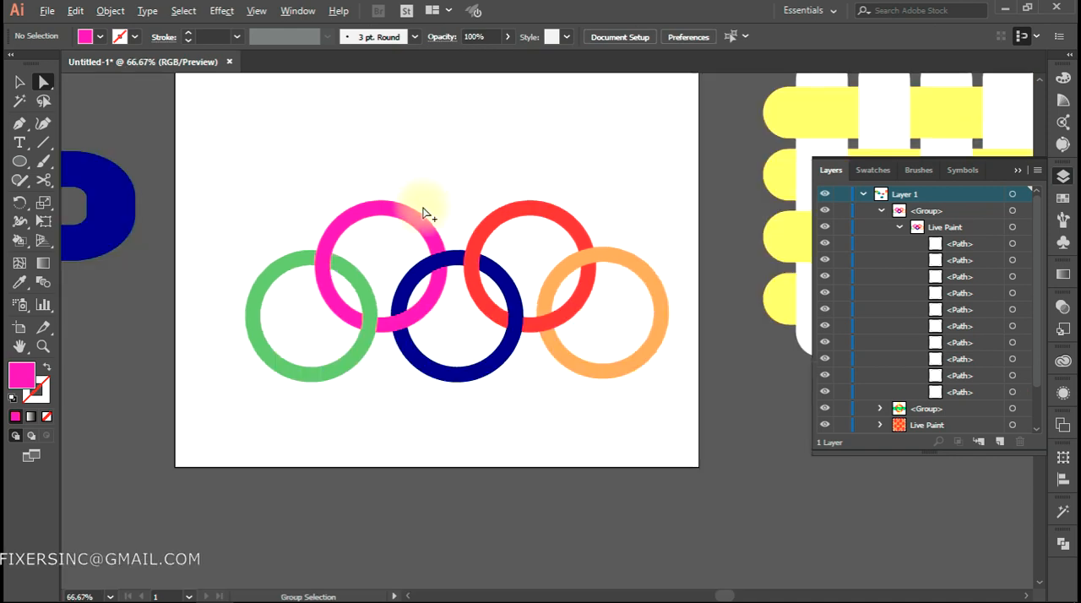
Use the Live Paint Selection tool to select the unfilled area inside the magenta ring and its unfilled overlap with the green ring
{"action": "left_click_drag", "start_coordinate": [485, 252], "coordinate": [514, 311]}
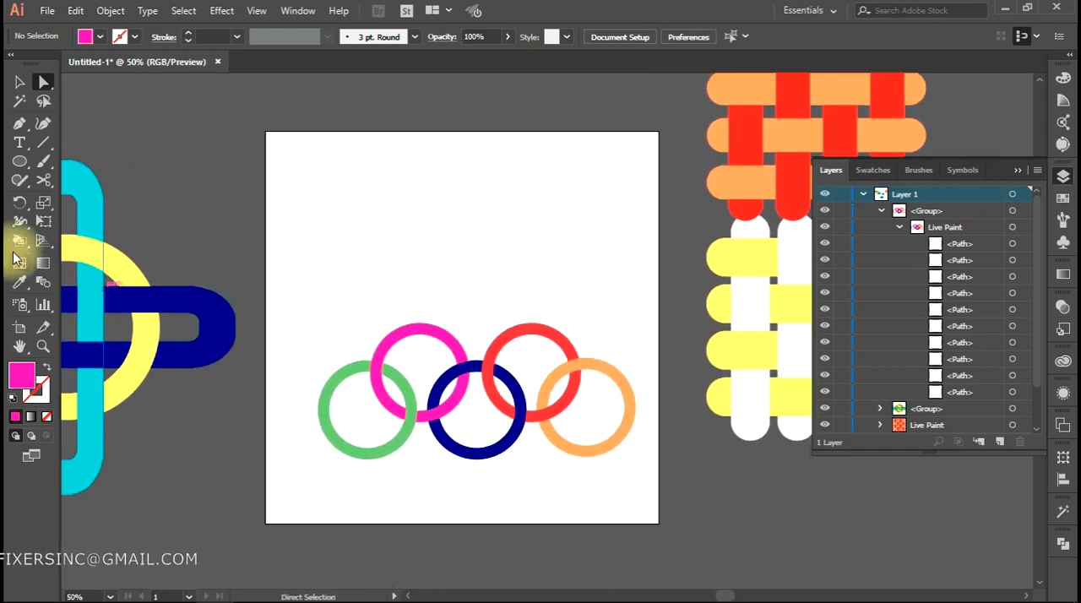
{"action": "left_click", "coordinate": [24, 226]}
{"action": "left_click", "coordinate": [19, 239]}
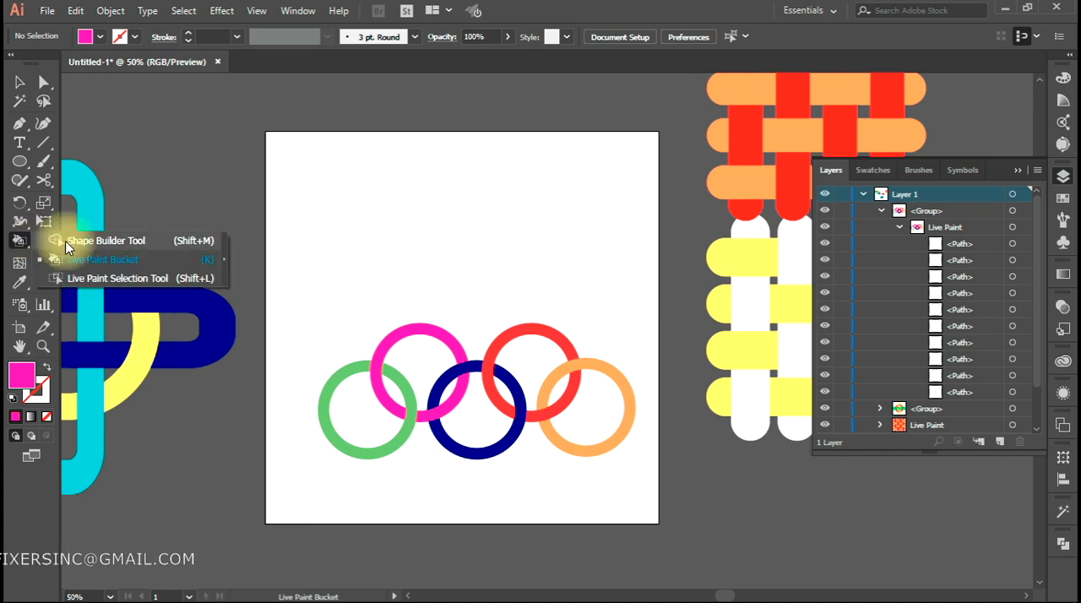
{"action": "left_click", "coordinate": [118, 277]}
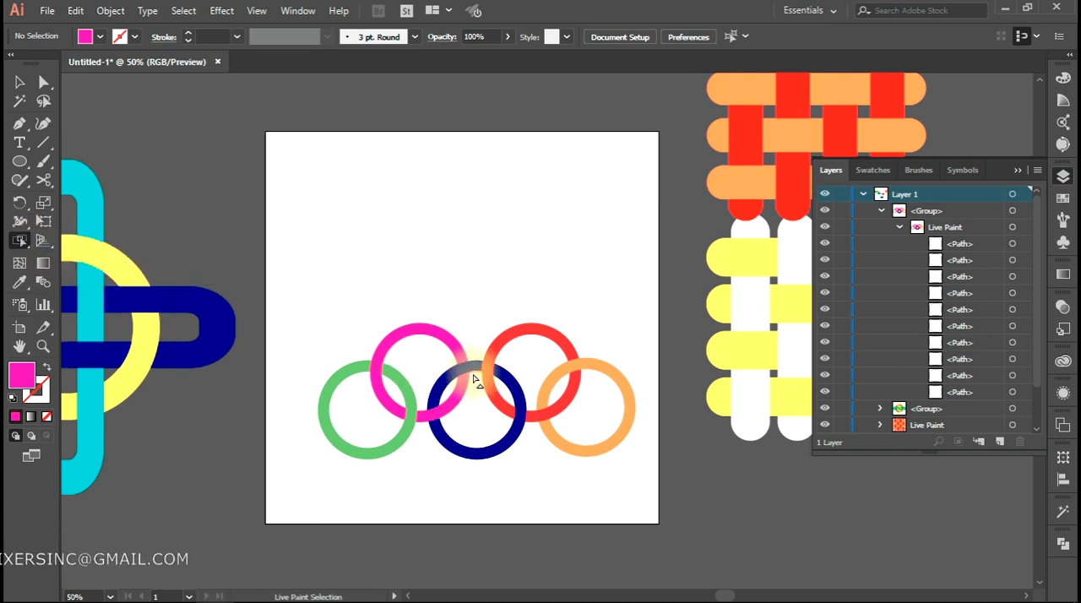
{"action": "scroll", "coordinate": [475, 380], "scroll_direction": "up", "scroll_amount": 3}
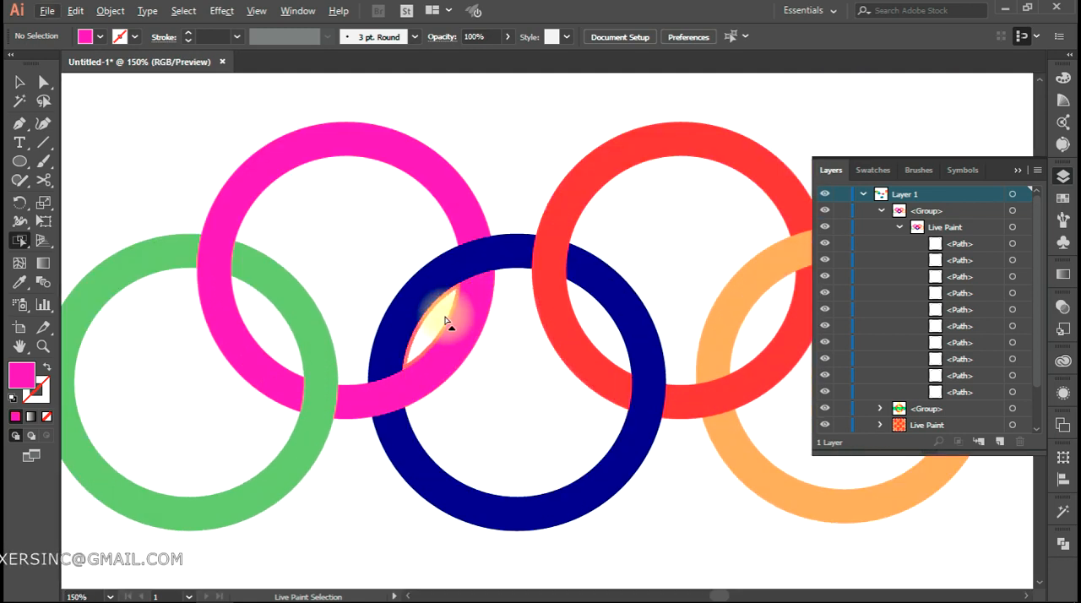
{"action": "left_click", "coordinate": [342, 218]}
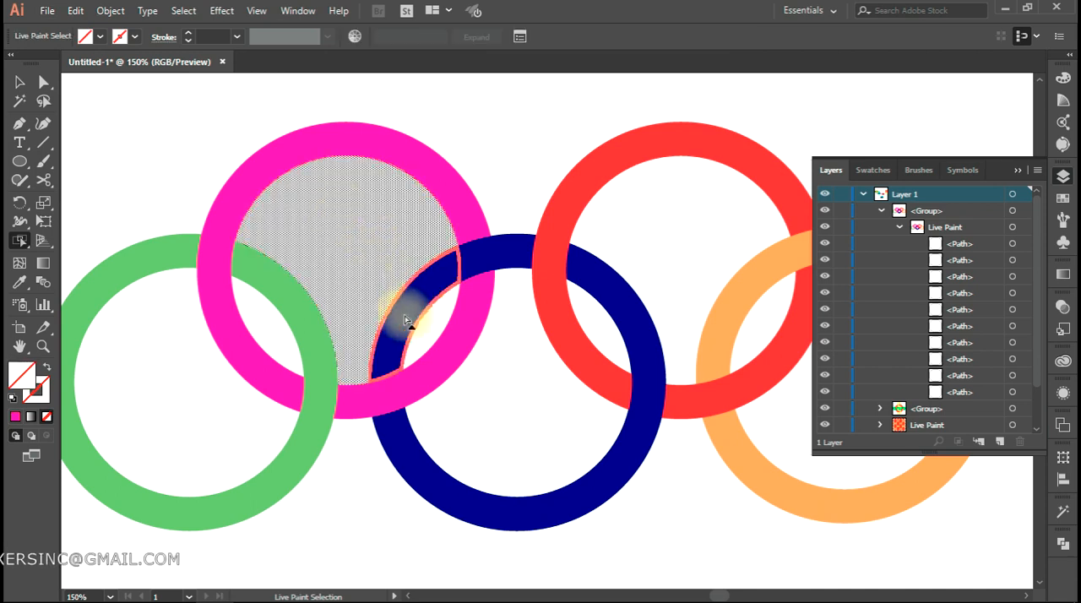
{"action": "left_click", "coordinate": [356, 373]}
{"action": "left_click", "coordinate": [272, 326]}
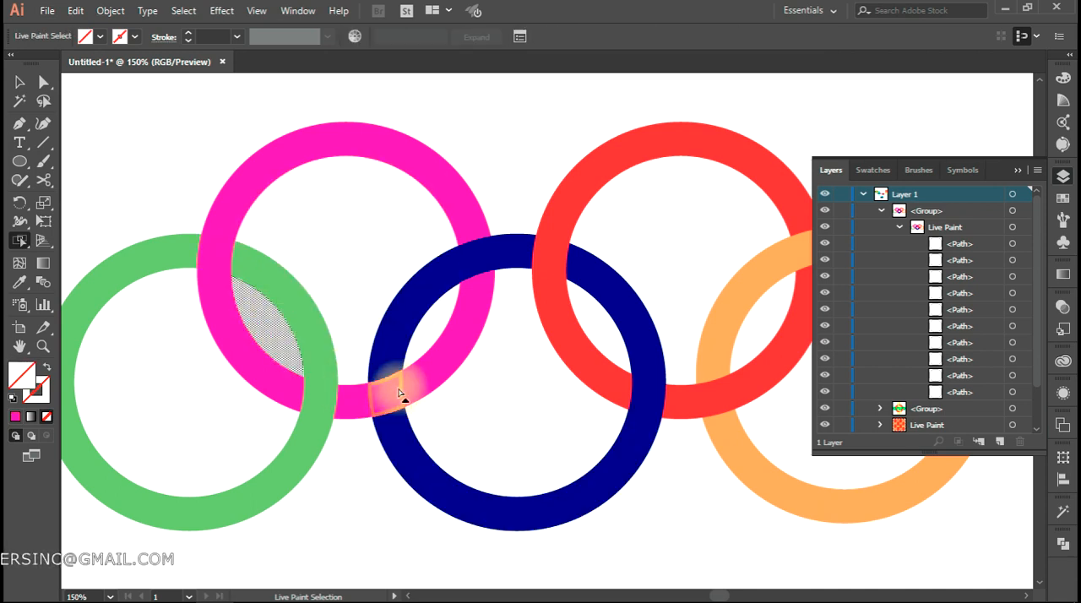
Delete the unfilled Live Paint regions inside the magenta, blue and red rings, including their lens-shaped overlaps
{"action": "key", "text": "Delete"}
{"action": "left_click", "coordinate": [435, 329]}
{"action": "key", "text": "Delete"}
{"action": "left_click", "coordinate": [535, 380]}
{"action": "key", "text": "Delete"}
{"action": "left_click", "coordinate": [600, 345]}
{"action": "key", "text": "Delete"}
{"action": "left_click", "coordinate": [670, 253]}
{"action": "key", "text": "Delete"}
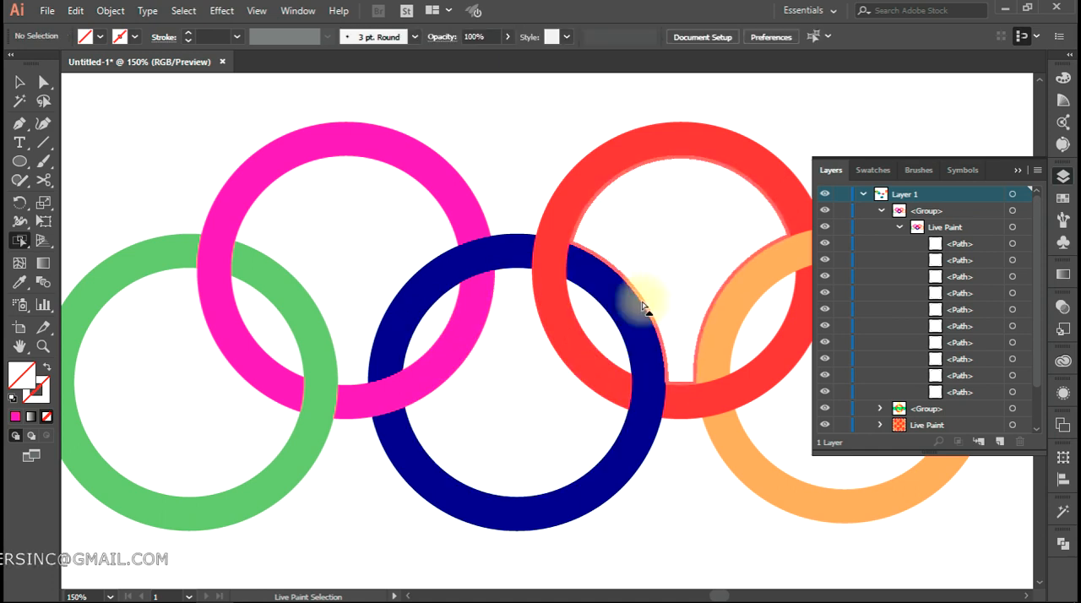
{"action": "left_click", "coordinate": [675, 249]}
{"action": "key", "text": "Delete"}
{"action": "left_click", "coordinate": [665, 254]}
{"action": "key", "text": "Delete"}
Select the unfilled regions inside the red, magenta, blue and green rings one at a time
{"action": "left_click", "coordinate": [663, 262]}
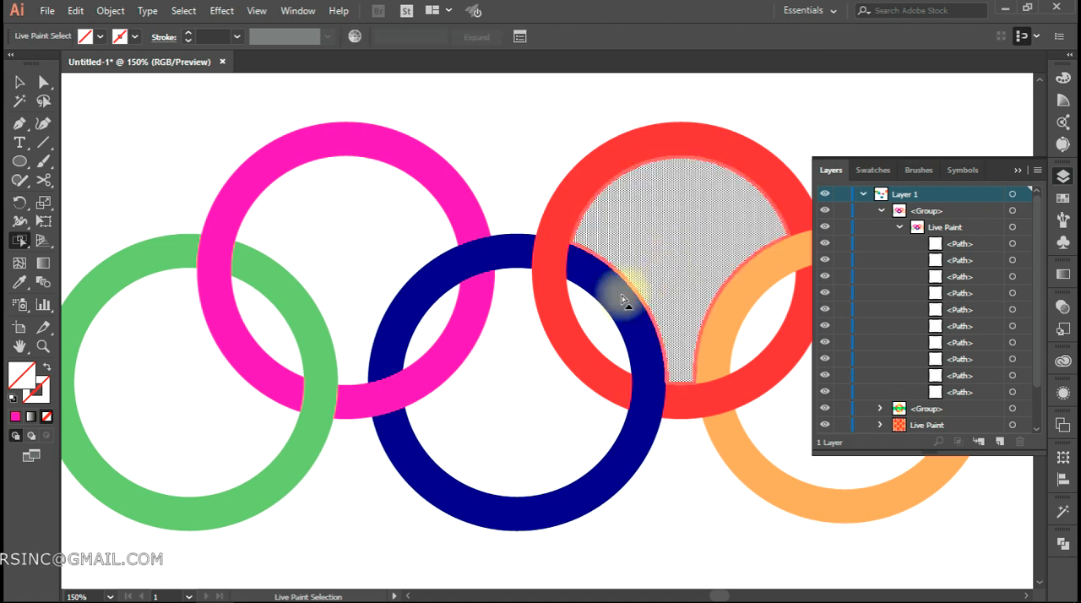
{"action": "left_click", "coordinate": [380, 267]}
{"action": "left_click", "coordinate": [504, 383]}
{"action": "left_click", "coordinate": [441, 335]}
{"action": "left_click", "coordinate": [208, 370]}
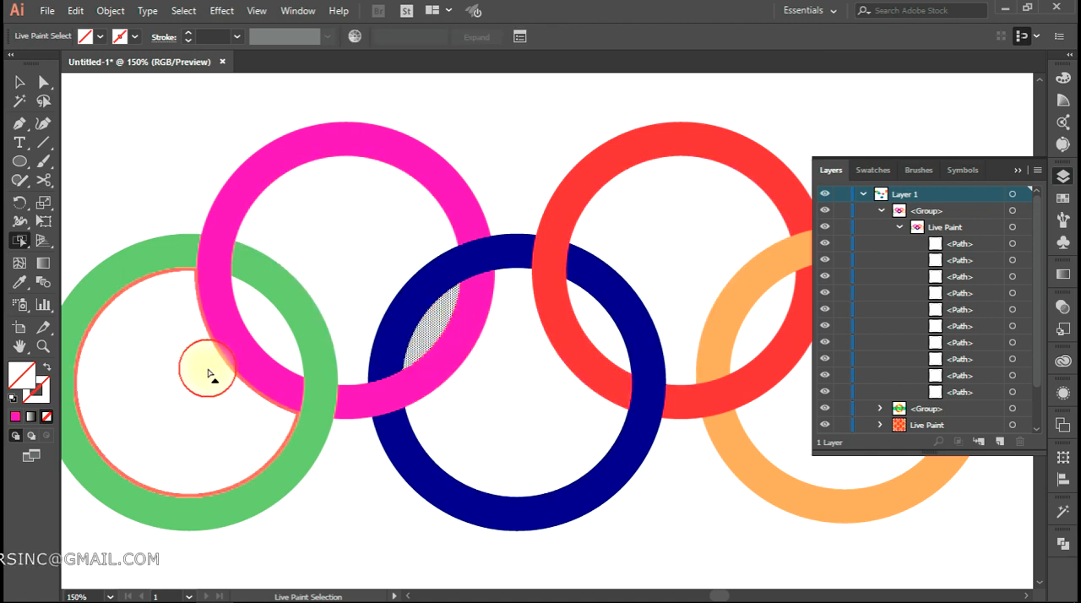
{"action": "left_click", "coordinate": [282, 327]}
Delete the magenta ring's upper segment and the unfilled region inside that ring
{"action": "left_click", "coordinate": [251, 205]}
{"action": "left_click", "coordinate": [237, 197]}
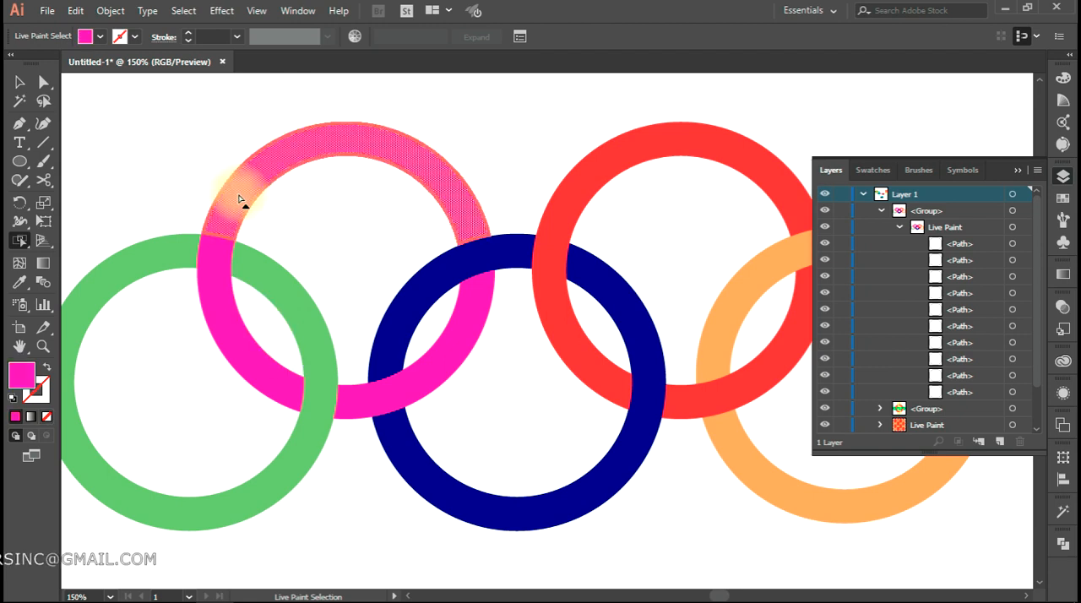
{"action": "key", "text": "Delete"}
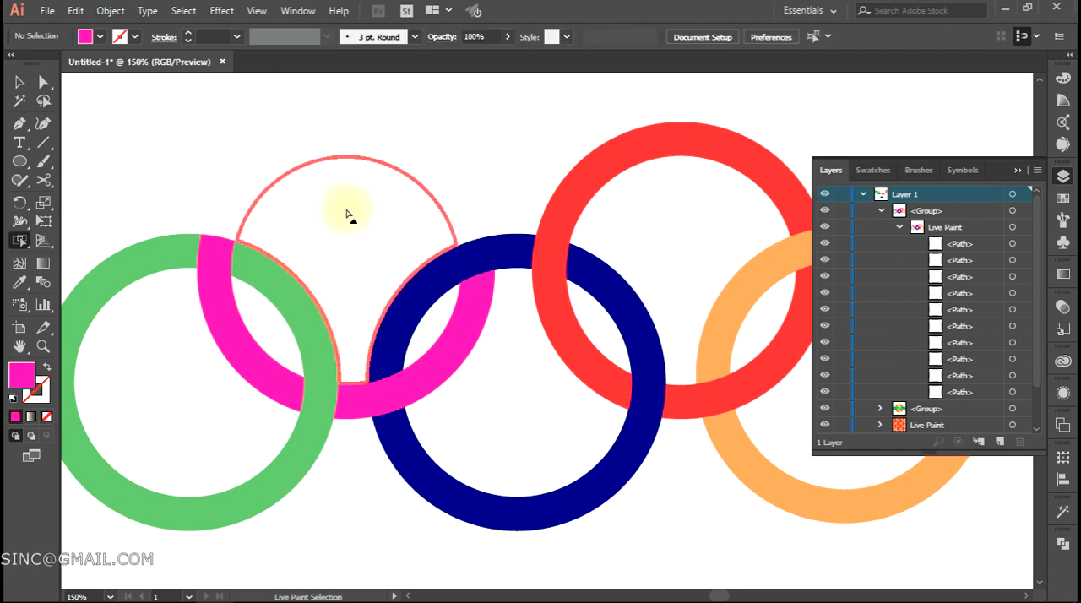
{"action": "left_click", "coordinate": [371, 211]}
{"action": "key", "text": "Delete"}
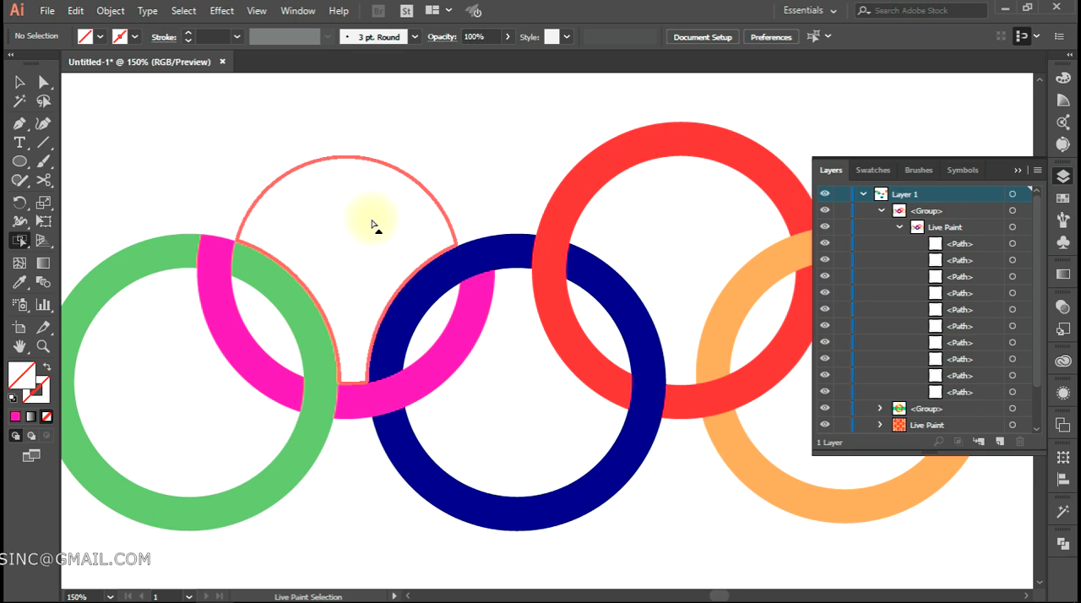
Select the magenta ring's emptied upper segment and inner region in turn, and undo the segment's deletion
{"action": "left_click", "coordinate": [326, 150]}
{"action": "left_click", "coordinate": [361, 211]}
{"action": "left_click", "coordinate": [335, 152]}
{"action": "left_click", "coordinate": [352, 195]}
{"action": "left_click", "coordinate": [318, 132]}
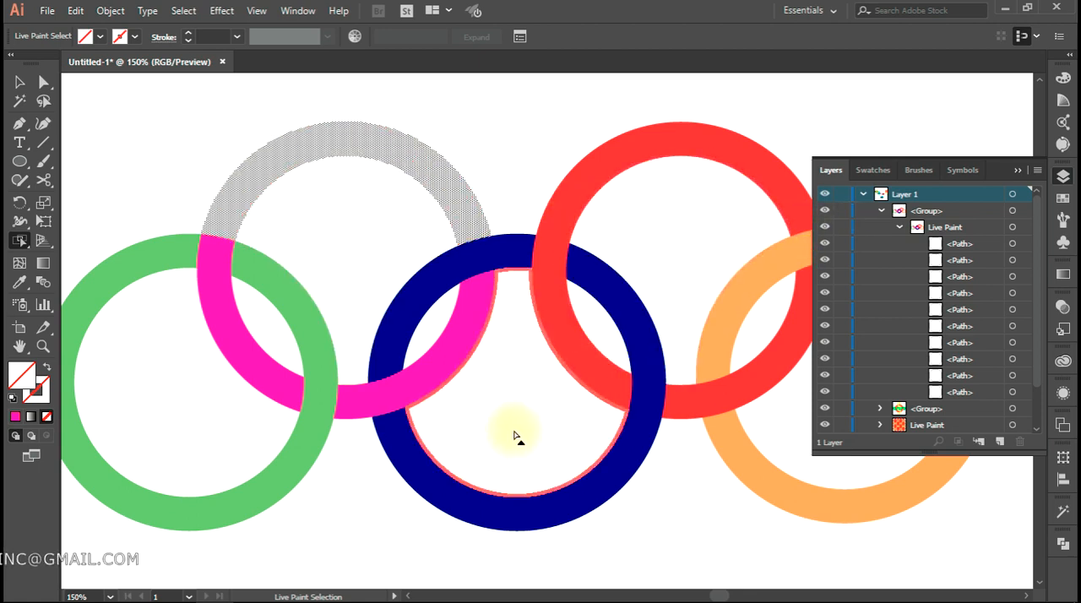
{"action": "key", "text": "ctrl+z"}
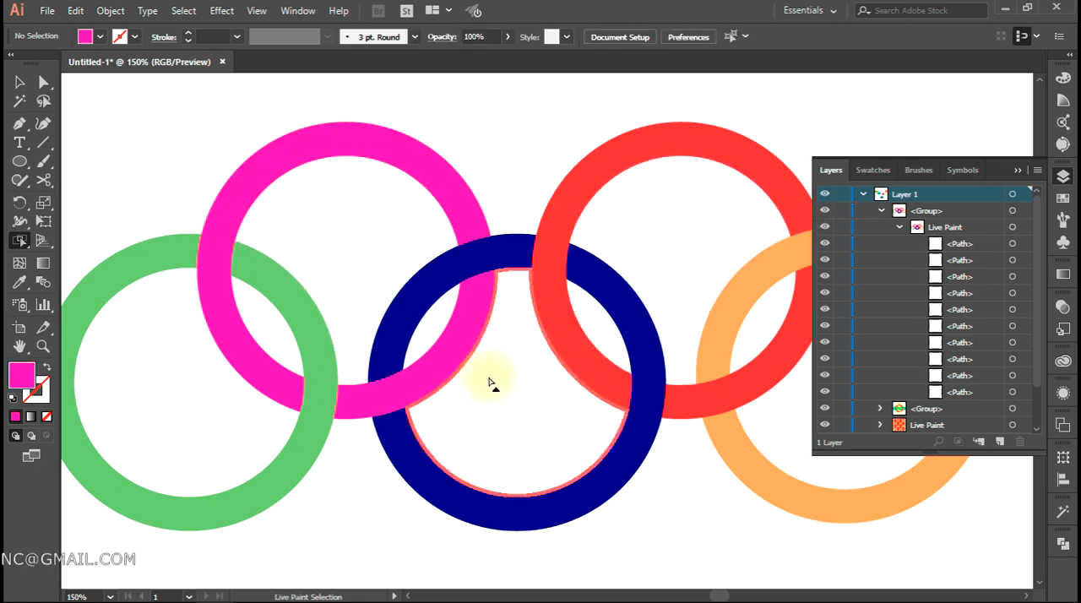
Select the magenta segment inside the blue ring with the adjoining upper blue segments, fill them RGB Yellow, and undo the recolour
{"action": "left_click_drag", "start_coordinate": [529, 411], "coordinate": [454, 367]}
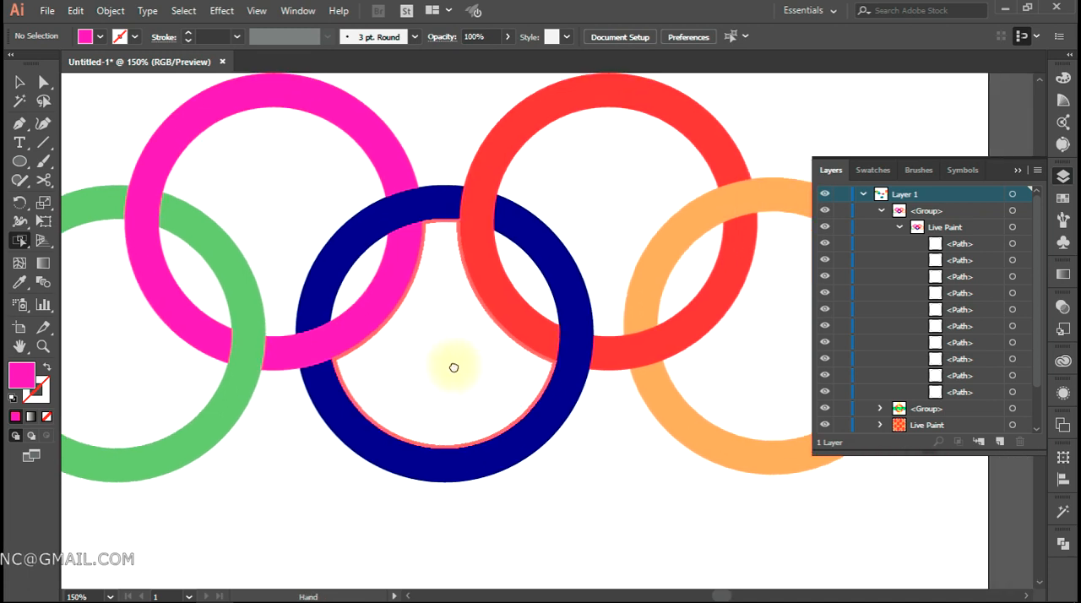
{"action": "left_click", "coordinate": [410, 265]}
{"action": "left_click", "coordinate": [432, 206], "text": "shift"}
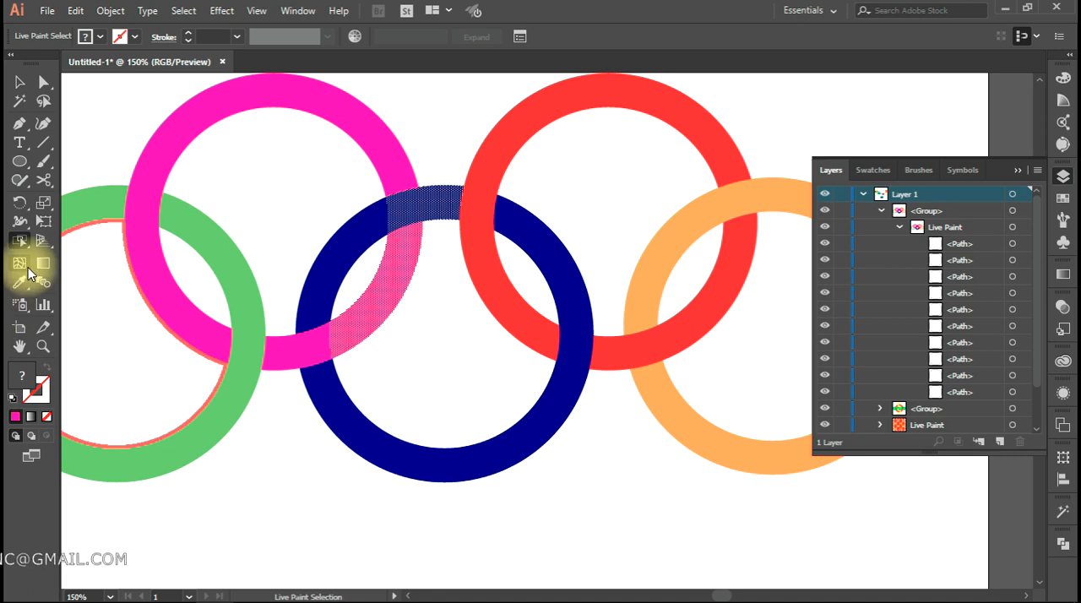
{"action": "left_click", "coordinate": [87, 35]}
{"action": "left_click", "coordinate": [71, 64]}
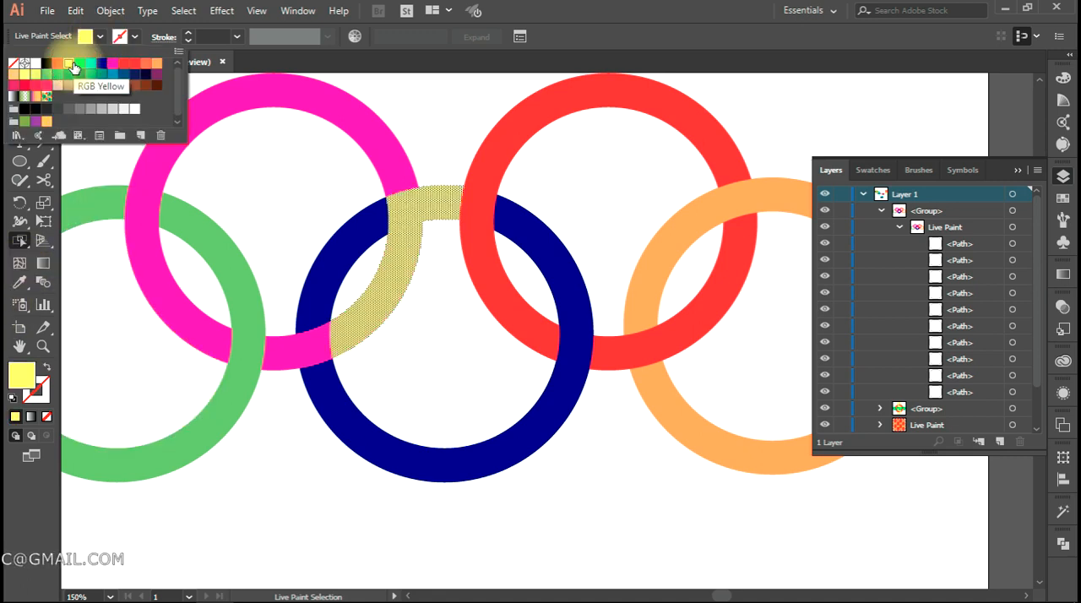
{"action": "left_click", "coordinate": [429, 161]}
{"action": "key", "text": "ctrl+z"}
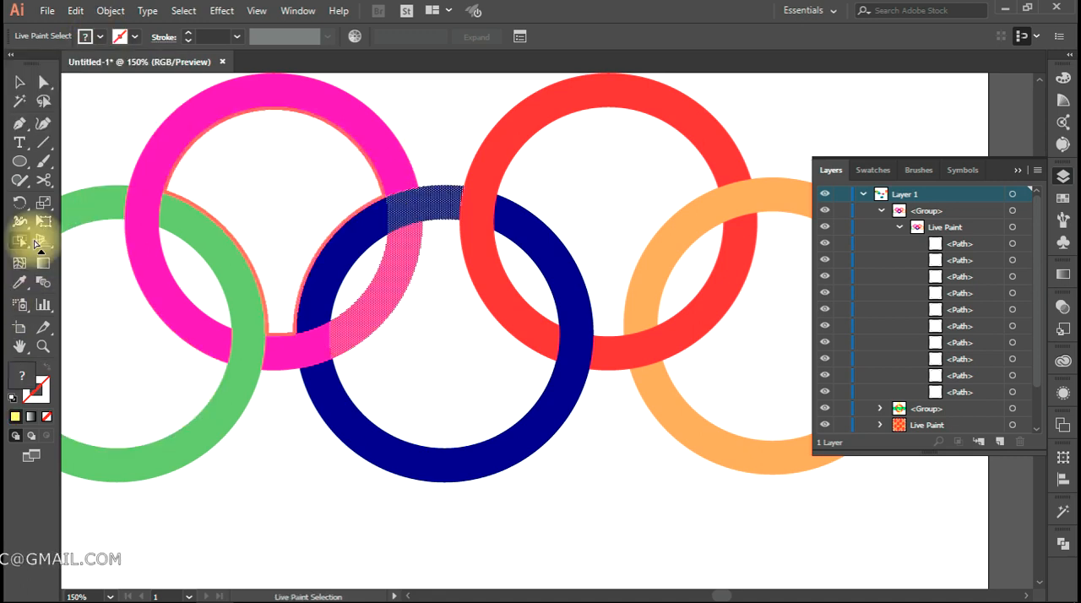
Switch to the Live Paint Bucket and enable Paint Strokes in its options
{"action": "left_click", "coordinate": [19, 241]}
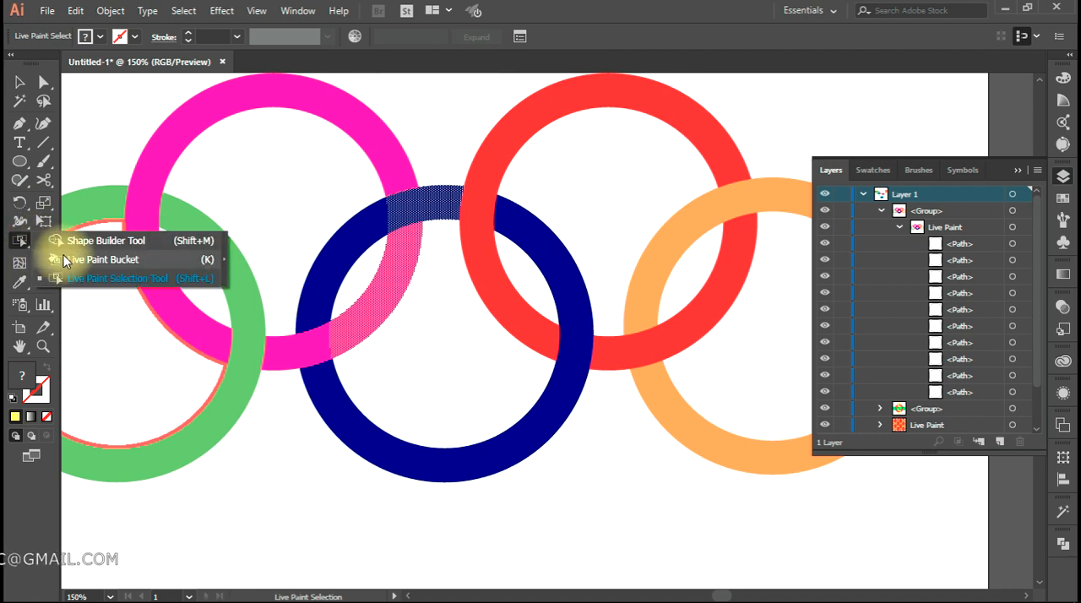
{"action": "left_click", "coordinate": [65, 259]}
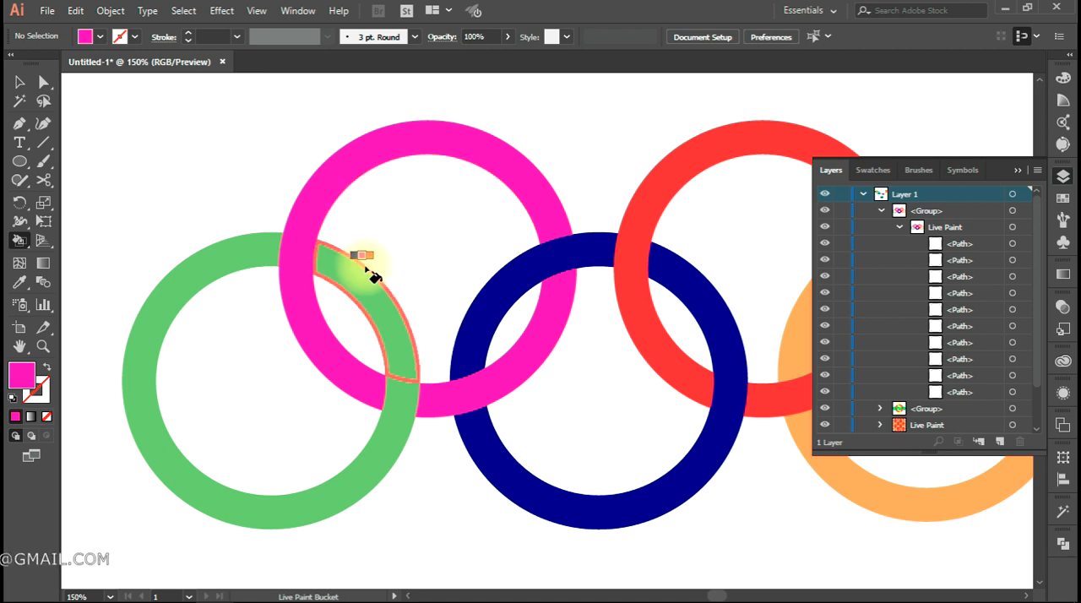
{"action": "left_click", "coordinate": [372, 269]}
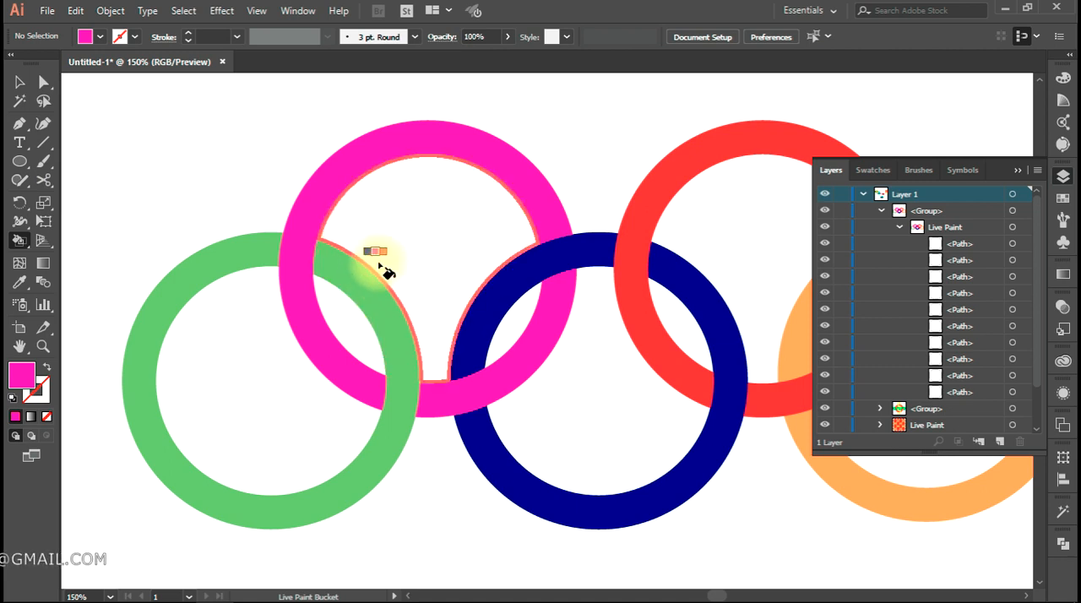
{"action": "double_click", "coordinate": [18, 244]}
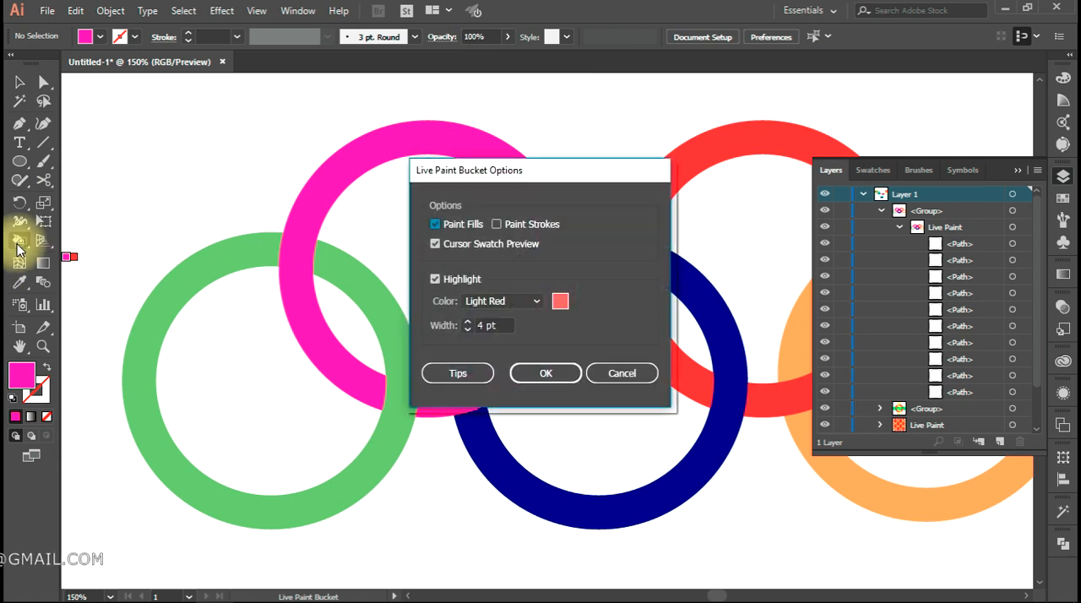
{"action": "left_click", "coordinate": [497, 224]}
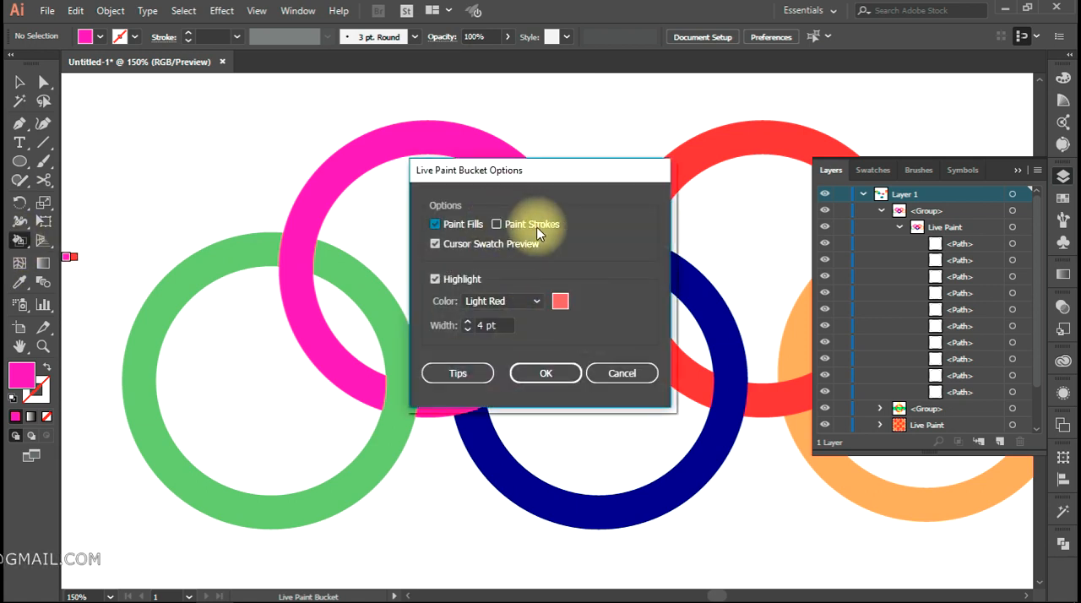
{"action": "left_click", "coordinate": [547, 374]}
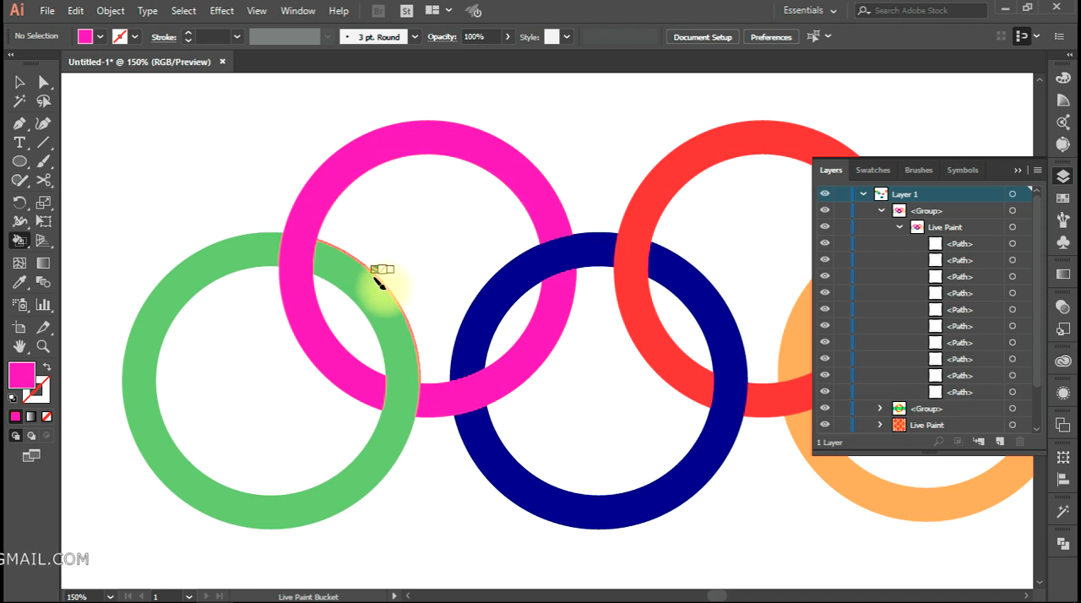
Paint the green ring's outer edge inside the magenta ring with a 1 pt yellow stroke
{"action": "key", "text": "Right"}
{"action": "key", "text": "Right"}
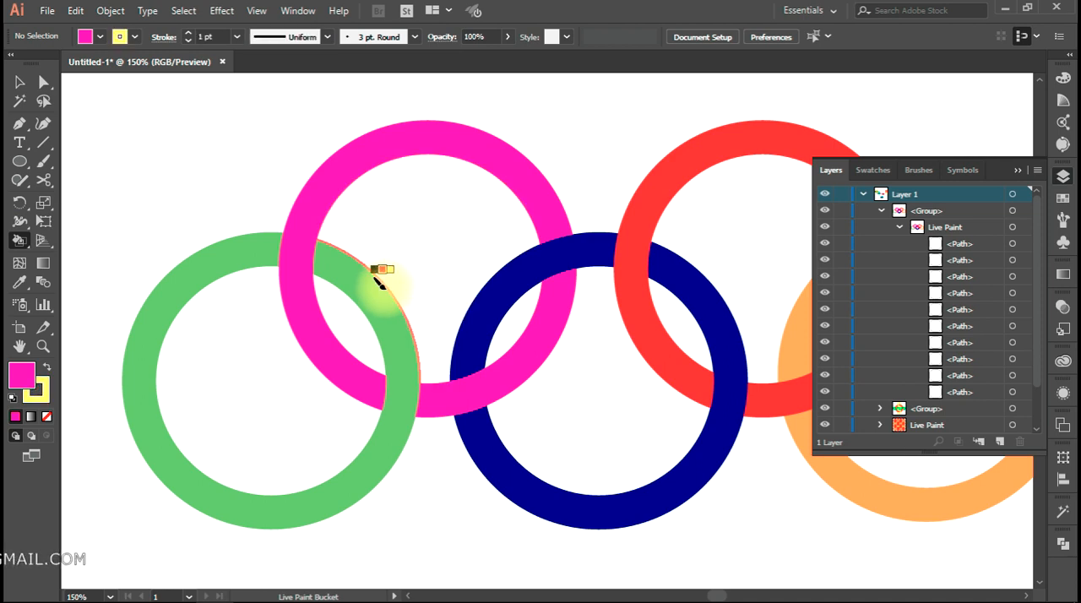
{"action": "left_click", "coordinate": [377, 278]}
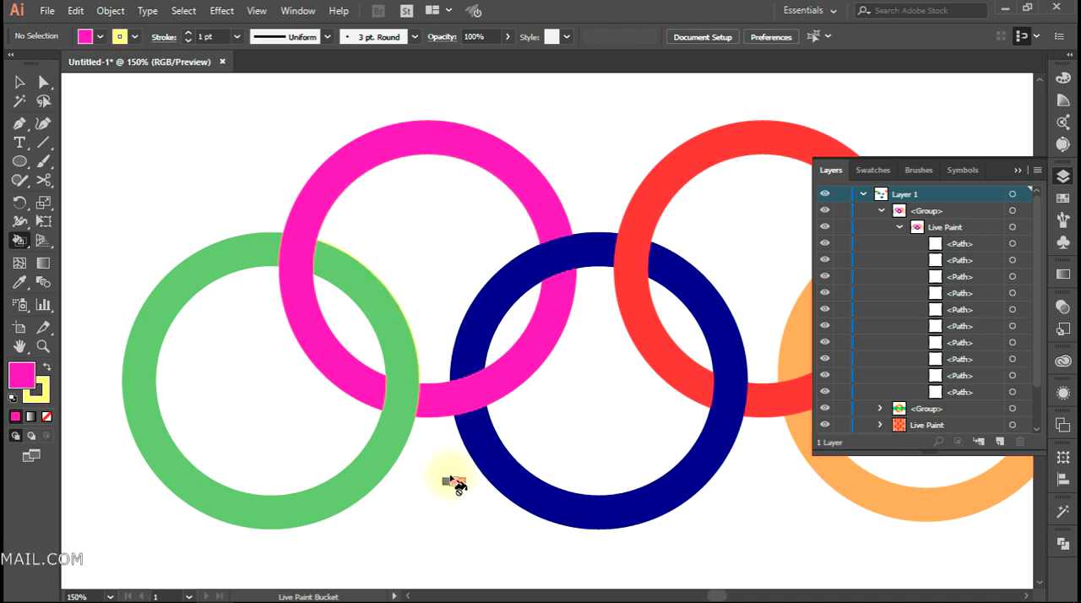
Repaint the green ring's outer edge inside the magenta ring with a 1 pt dark blue stroke and return to the Selection tool
{"action": "key", "text": "Right"}
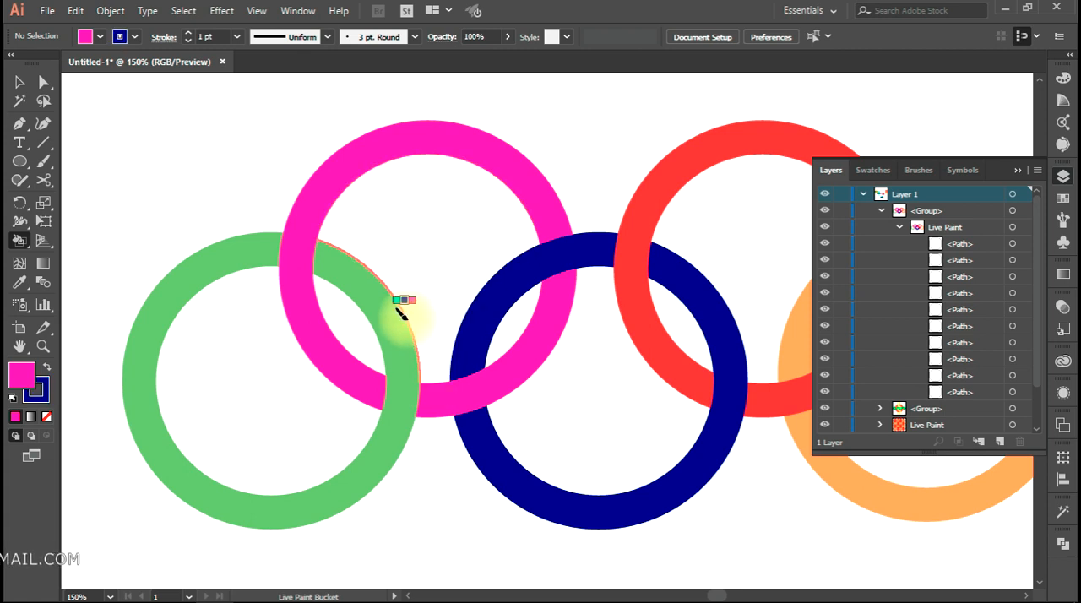
{"action": "left_click", "coordinate": [403, 311]}
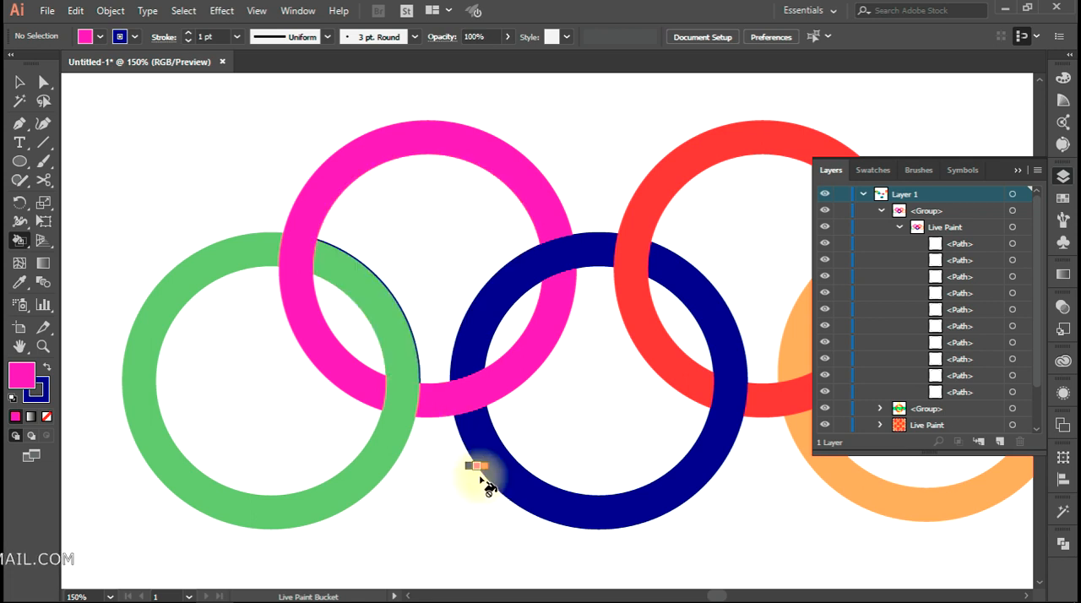
{"action": "left_click", "coordinate": [19, 81]}
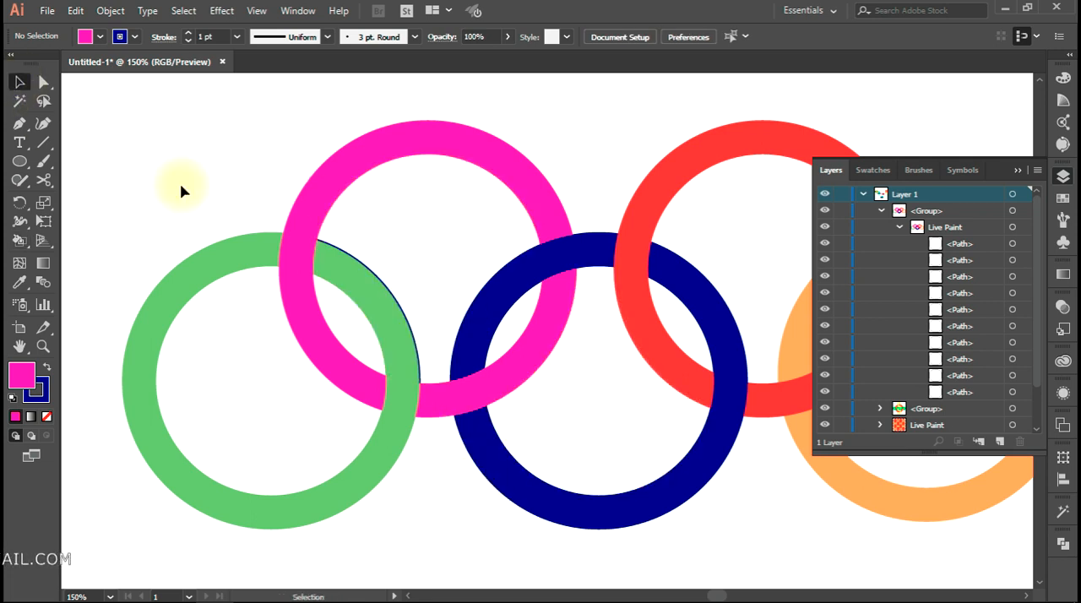
Activate the Live Paint Bucket, display the Pathfinder options, and return to the Selection tool
{"action": "scroll", "coordinate": [410, 228], "scroll_direction": "down", "scroll_amount": 2}
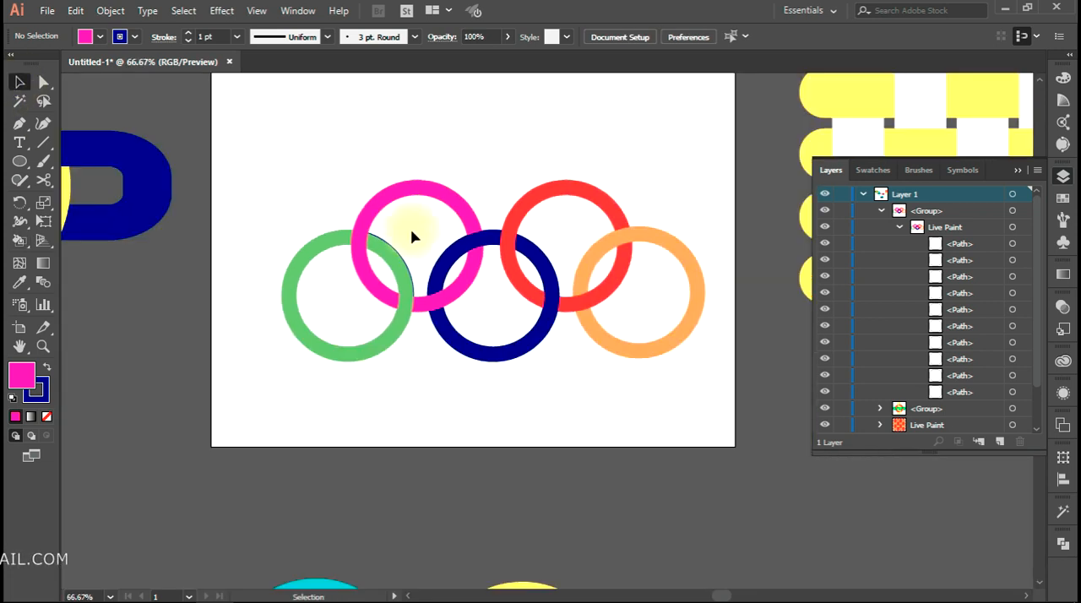
{"action": "scroll", "coordinate": [453, 271], "scroll_direction": "down", "scroll_amount": 1}
{"action": "scroll", "coordinate": [12, 249], "scroll_direction": "up", "scroll_amount": 1}
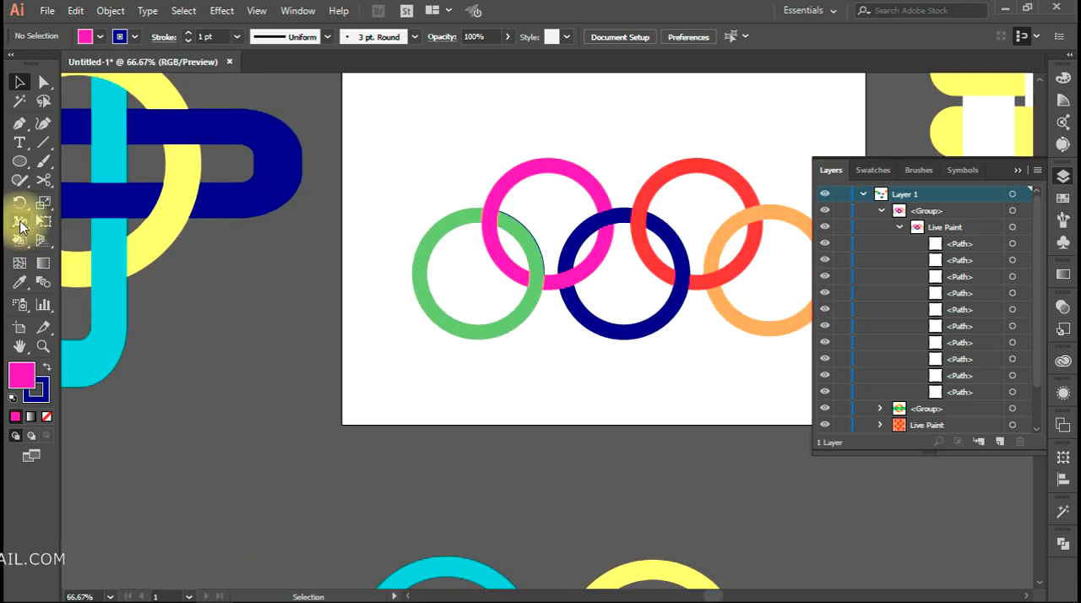
{"action": "left_click_drag", "start_coordinate": [19, 240], "coordinate": [59, 249]}
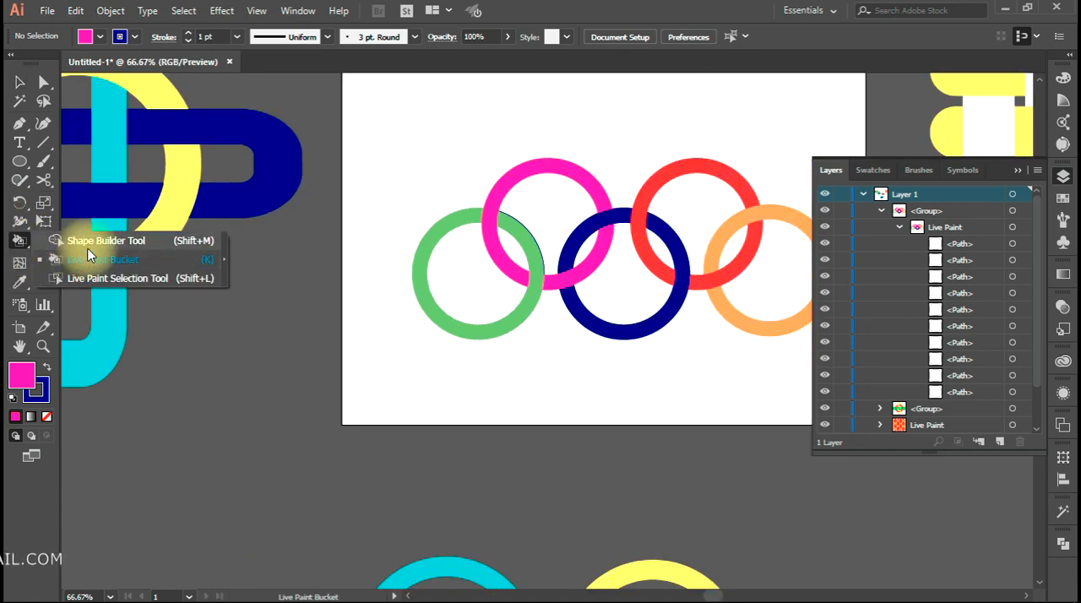
{"action": "left_click", "coordinate": [1063, 543]}
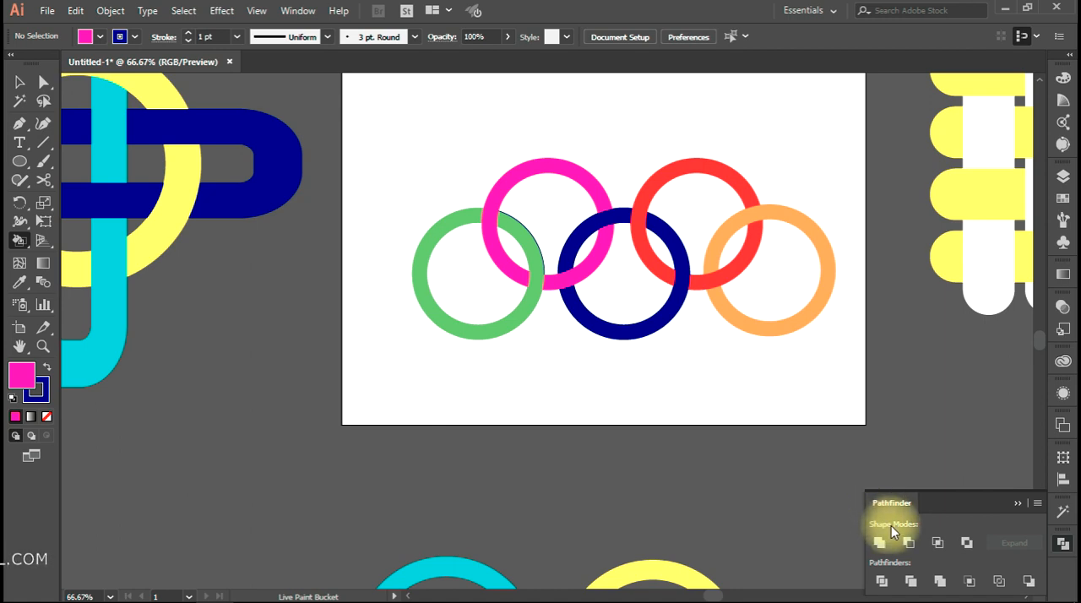
{"action": "left_click", "coordinate": [20, 82]}
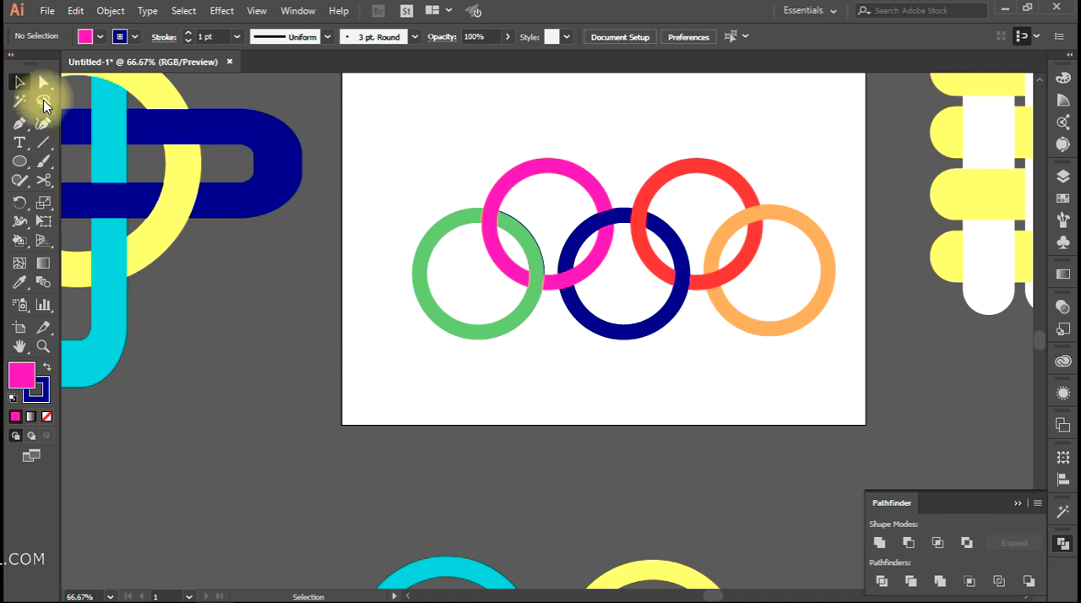
Nudge the lowest orange strip of the red and orange weave slightly up and to the left with Direct Selection, and deselect it
{"action": "left_click_drag", "start_coordinate": [671, 406], "coordinate": [350, 550]}
{"action": "left_click_drag", "start_coordinate": [642, 451], "coordinate": [518, 526]}
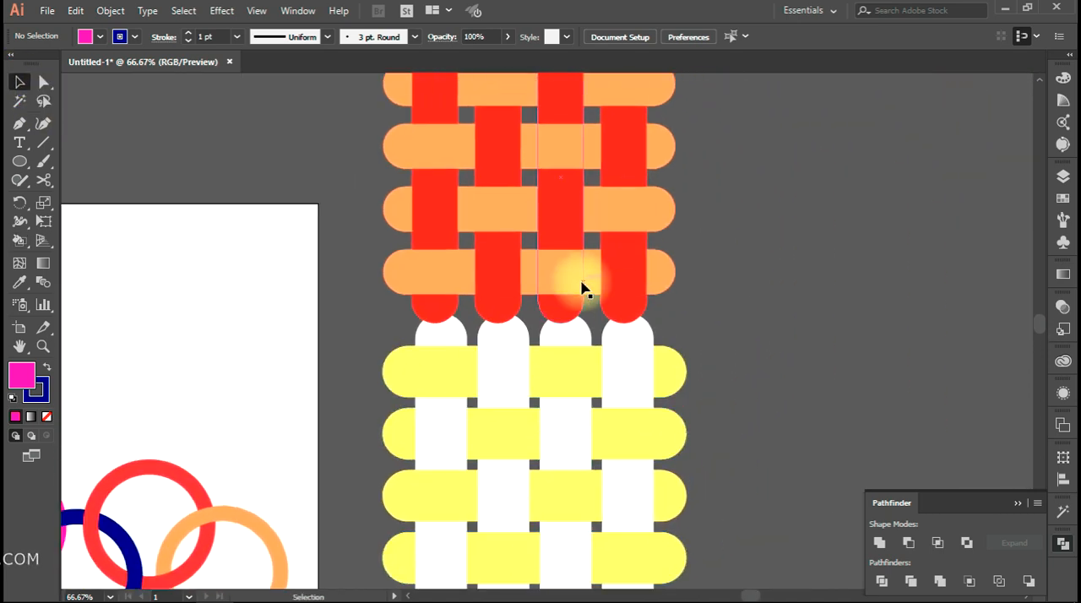
{"action": "mouse_move", "coordinate": [587, 285]}
{"action": "left_mouse_down"}
{"action": "mouse_move", "coordinate": [586, 265]}
{"action": "mouse_move", "coordinate": [584, 273]}
{"action": "left_mouse_up"}
{"action": "left_click", "coordinate": [714, 278]}
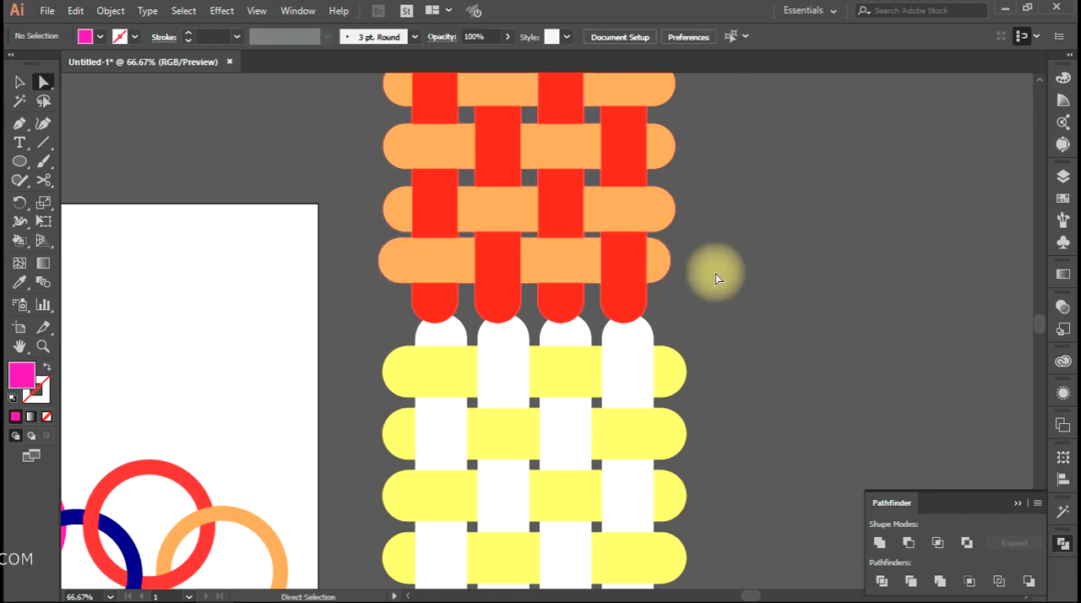
Select all five interlocked rings on the artboard with Direct Selection to show their anchor points, and clear the selection
{"action": "scroll", "coordinate": [545, 276], "scroll_direction": "up", "scroll_amount": 1, "text": "alt"}
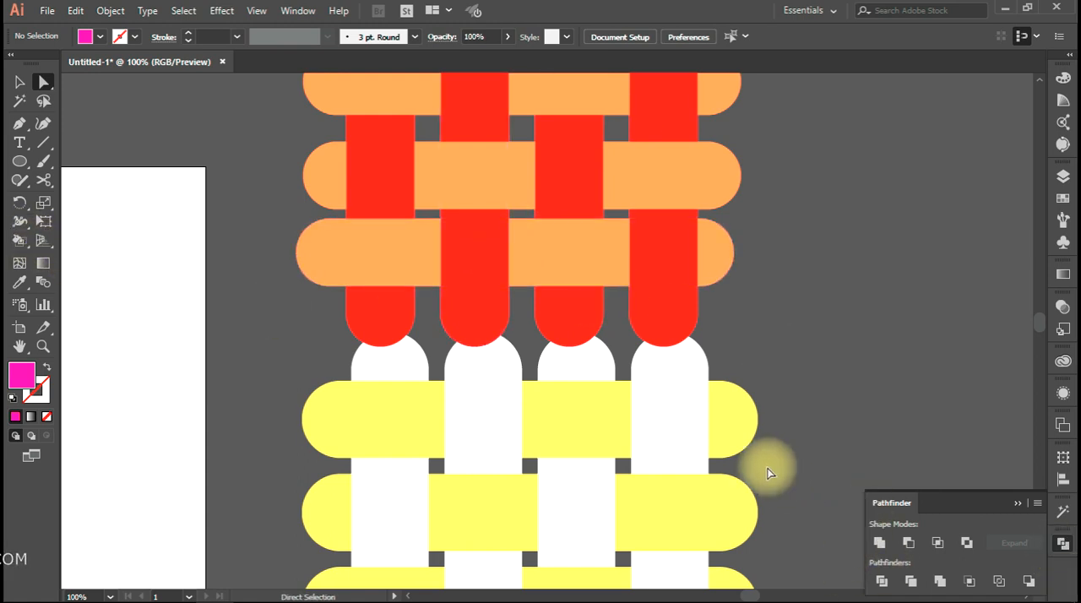
{"action": "scroll", "coordinate": [766, 470], "scroll_direction": "left", "scroll_amount": 5}
{"action": "scroll", "coordinate": [434, 468], "scroll_direction": "down", "scroll_amount": 2}
{"action": "left_click_drag", "start_coordinate": [436, 458], "coordinate": [681, 251]}
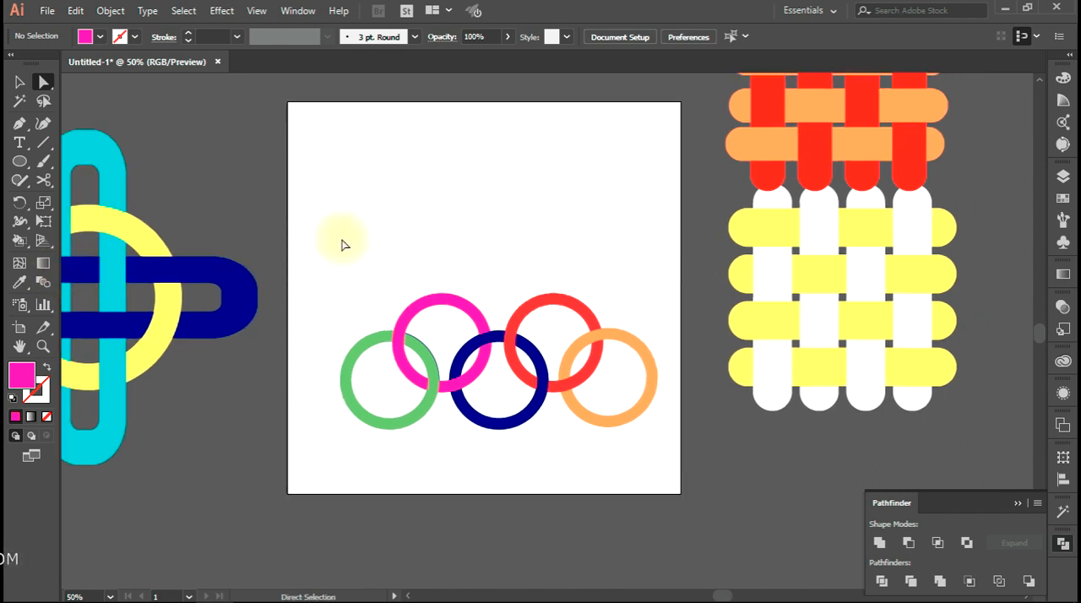
{"action": "left_click_drag", "start_coordinate": [346, 241], "coordinate": [683, 459]}
{"action": "left_click", "coordinate": [666, 490]}
{"action": "left_click_drag", "start_coordinate": [673, 276], "coordinate": [311, 480]}
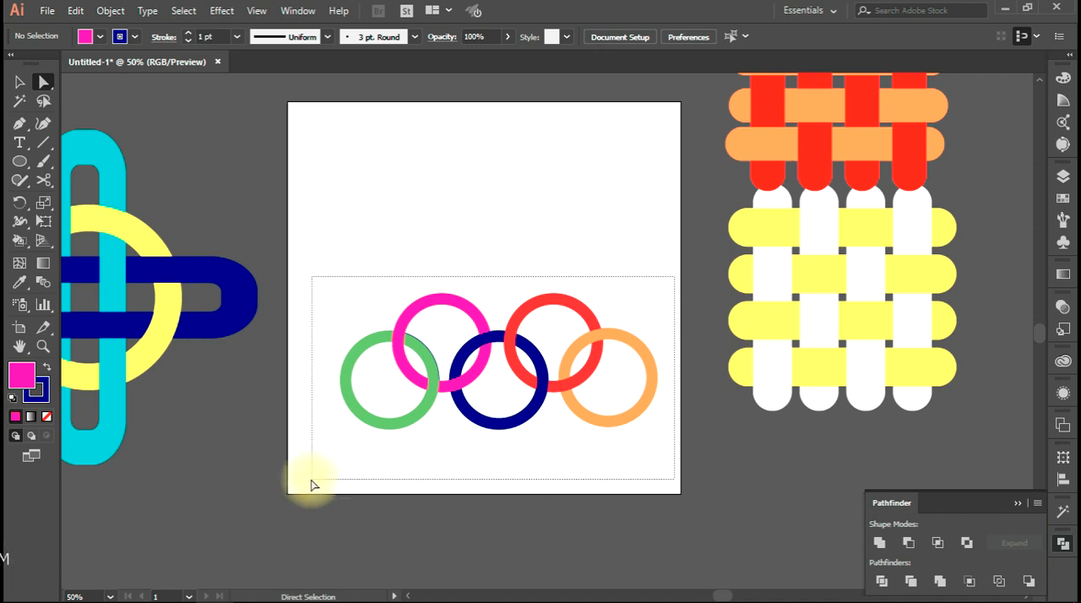
{"action": "left_click_drag", "start_coordinate": [311, 479], "coordinate": [310, 482]}
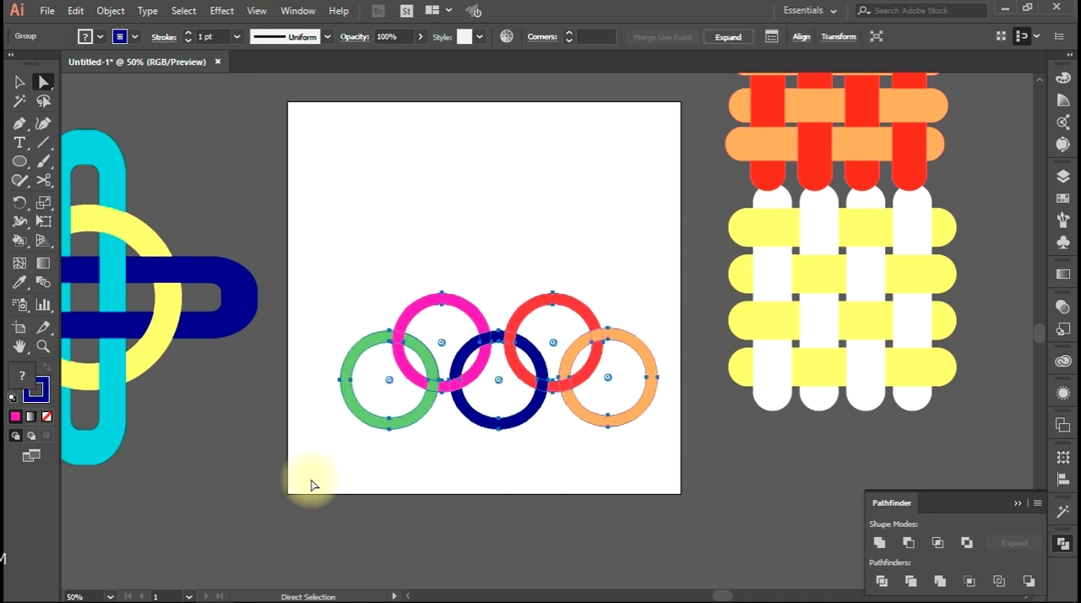
{"action": "left_click", "coordinate": [290, 232]}
{"action": "left_click_drag", "start_coordinate": [300, 232], "coordinate": [666, 480]}
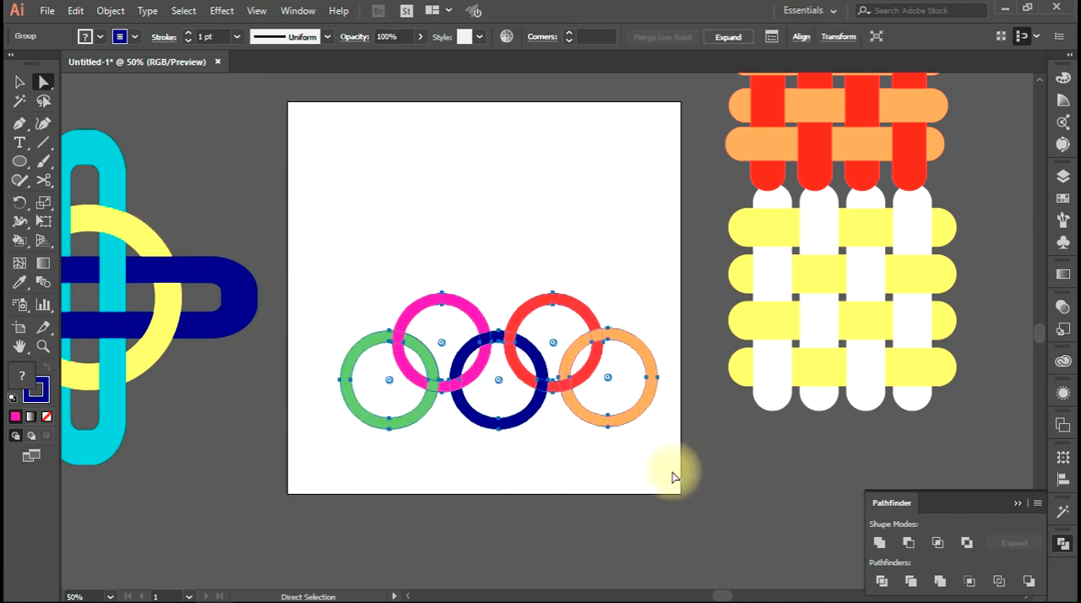
{"action": "left_click", "coordinate": [340, 187]}
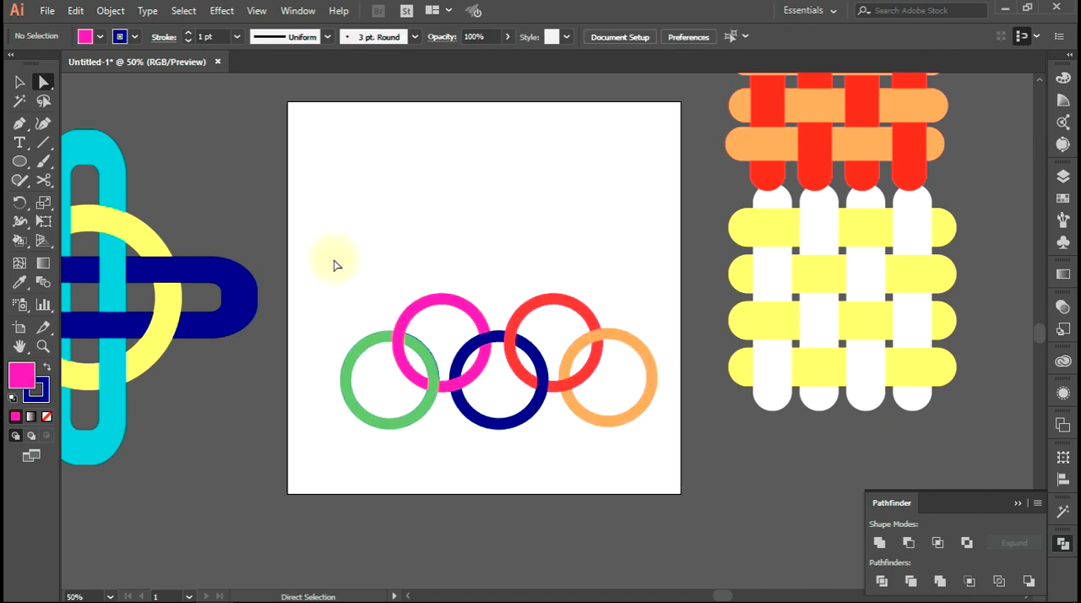